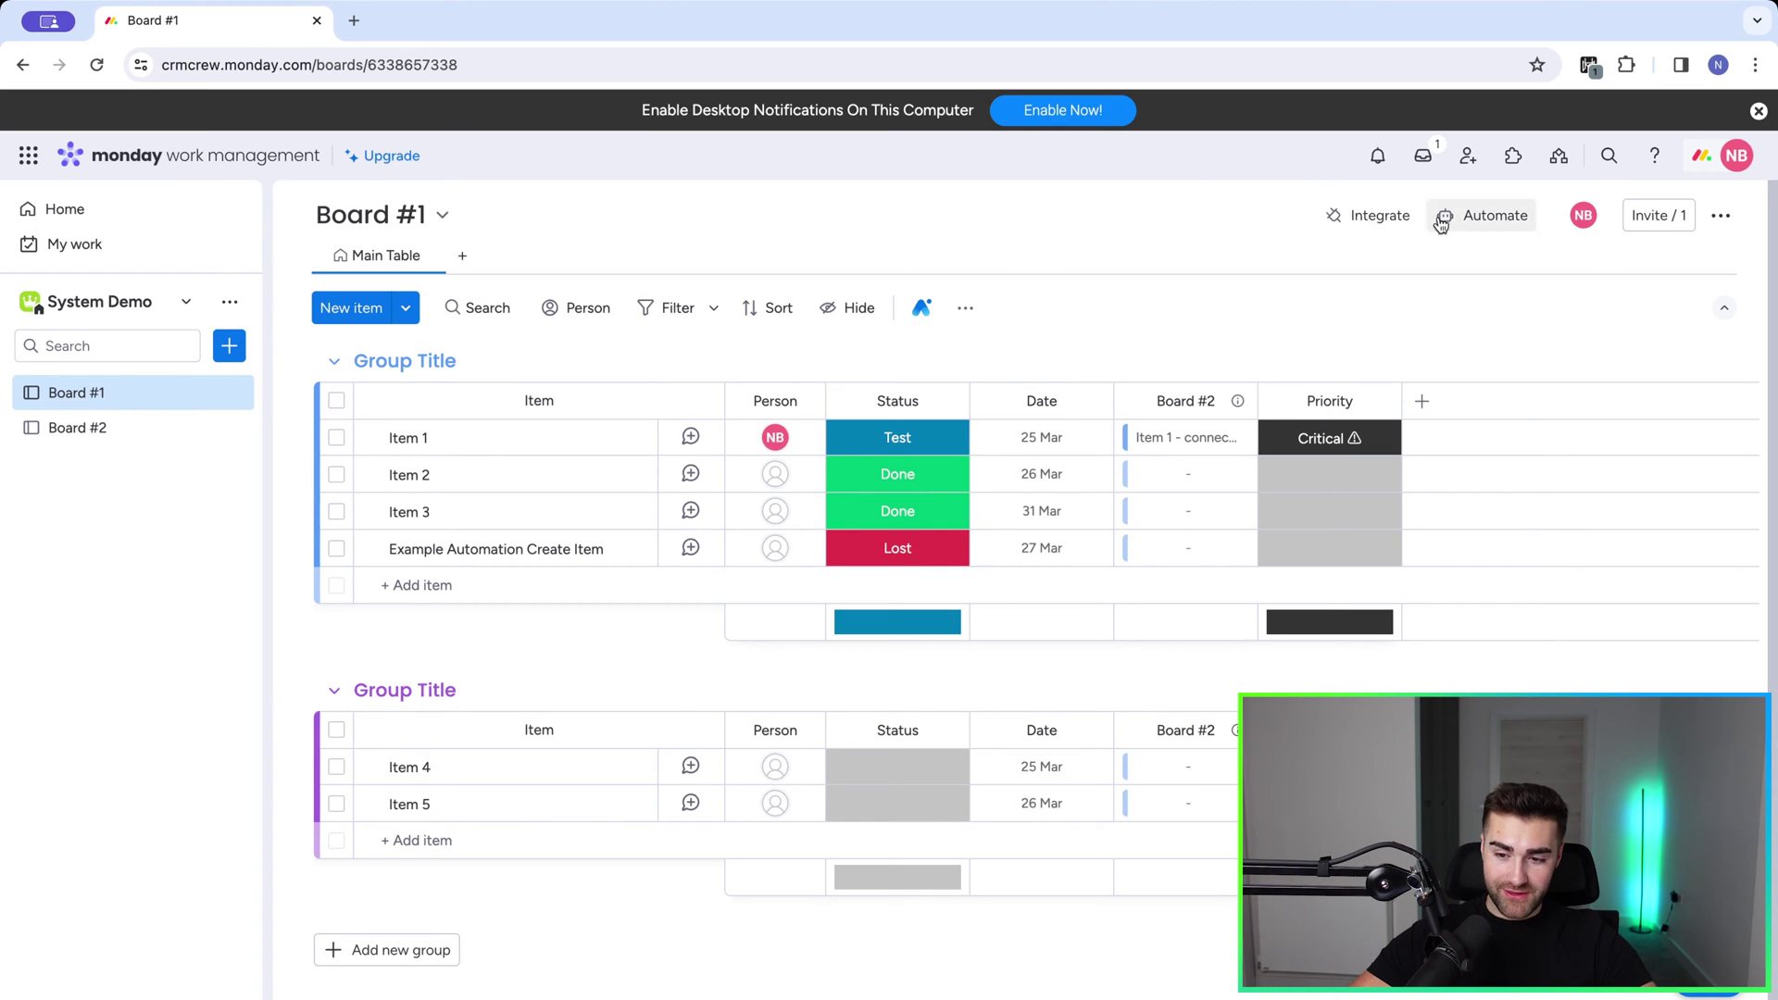
# Step: Start a custom Board #1 automation and pick the 'date arrives' trigger by searching 'date arr'
pyautogui.click(1486, 219)
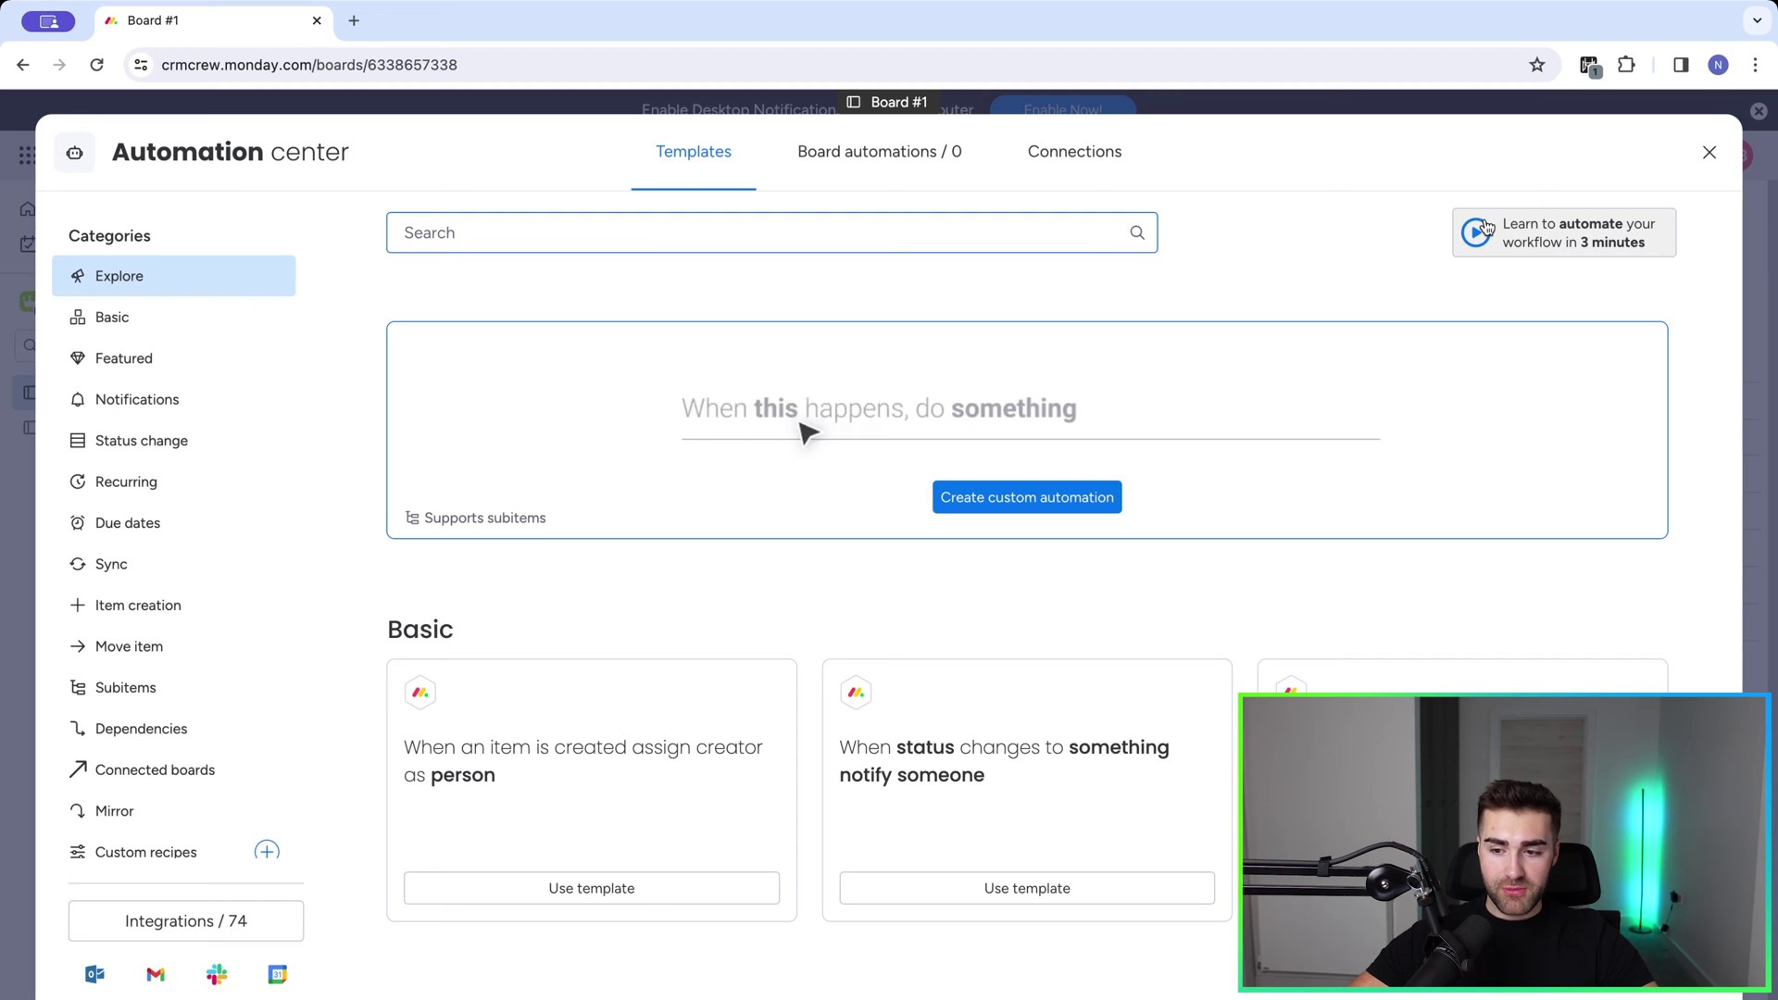
pyautogui.click(838, 168)
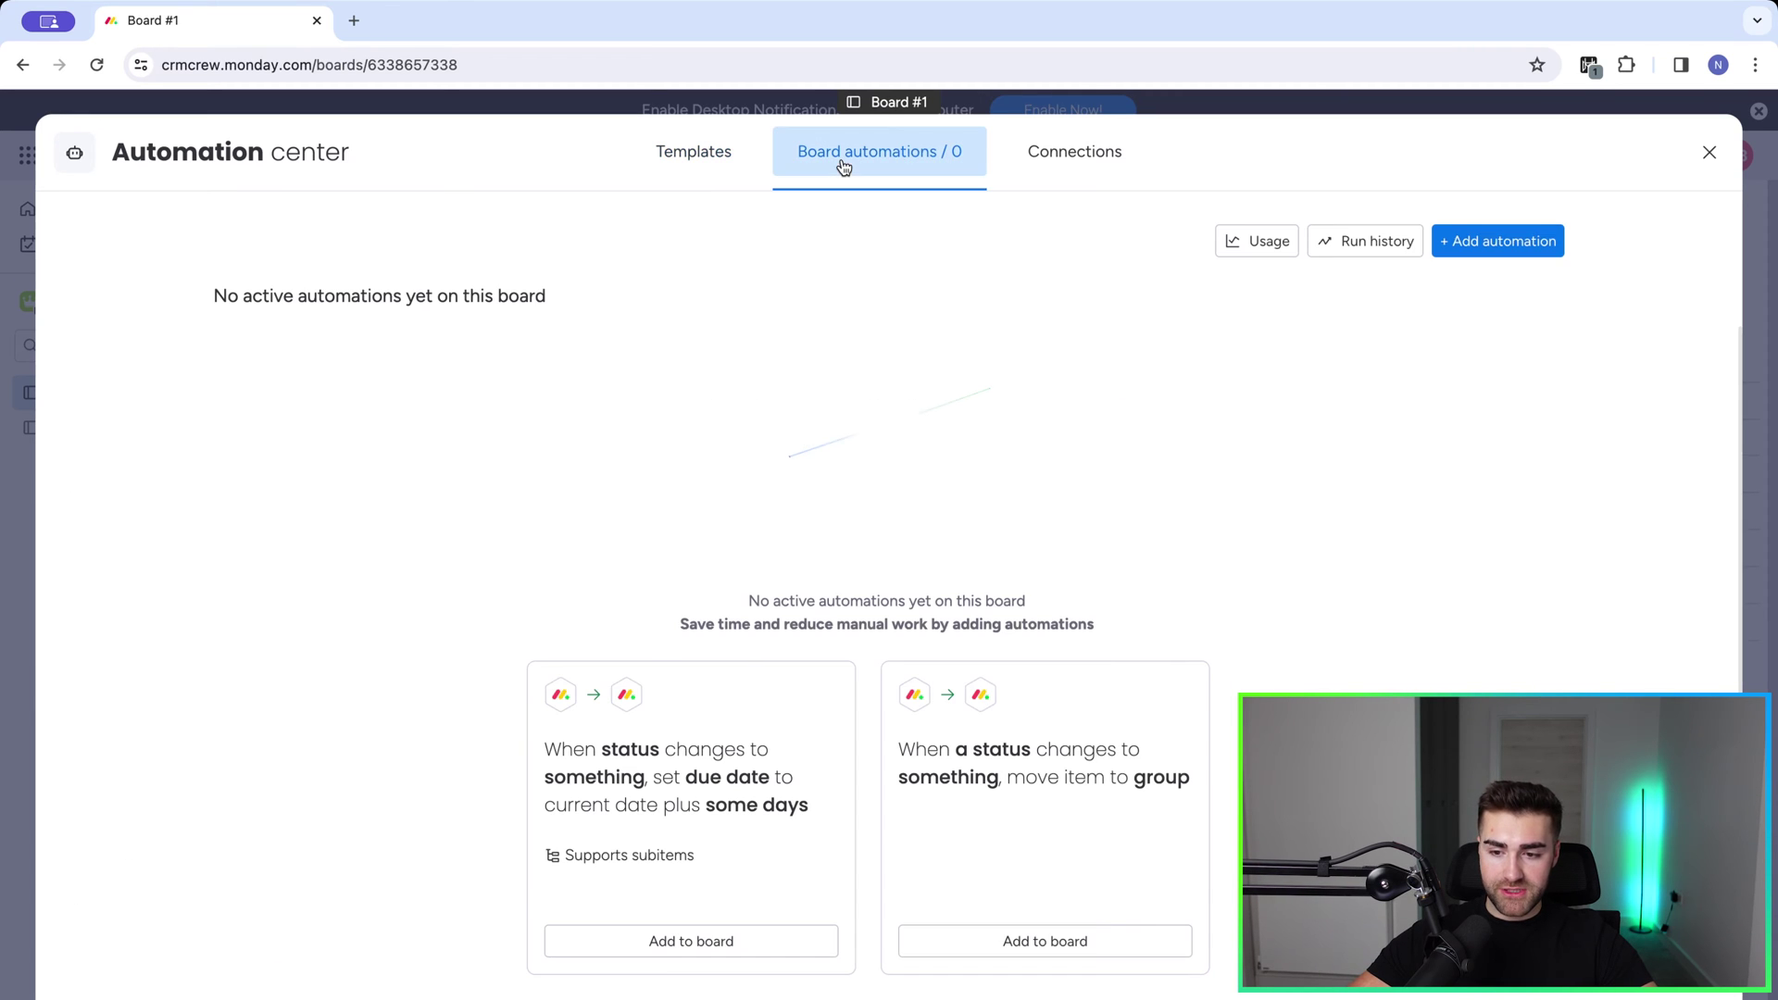
pyautogui.click(1501, 249)
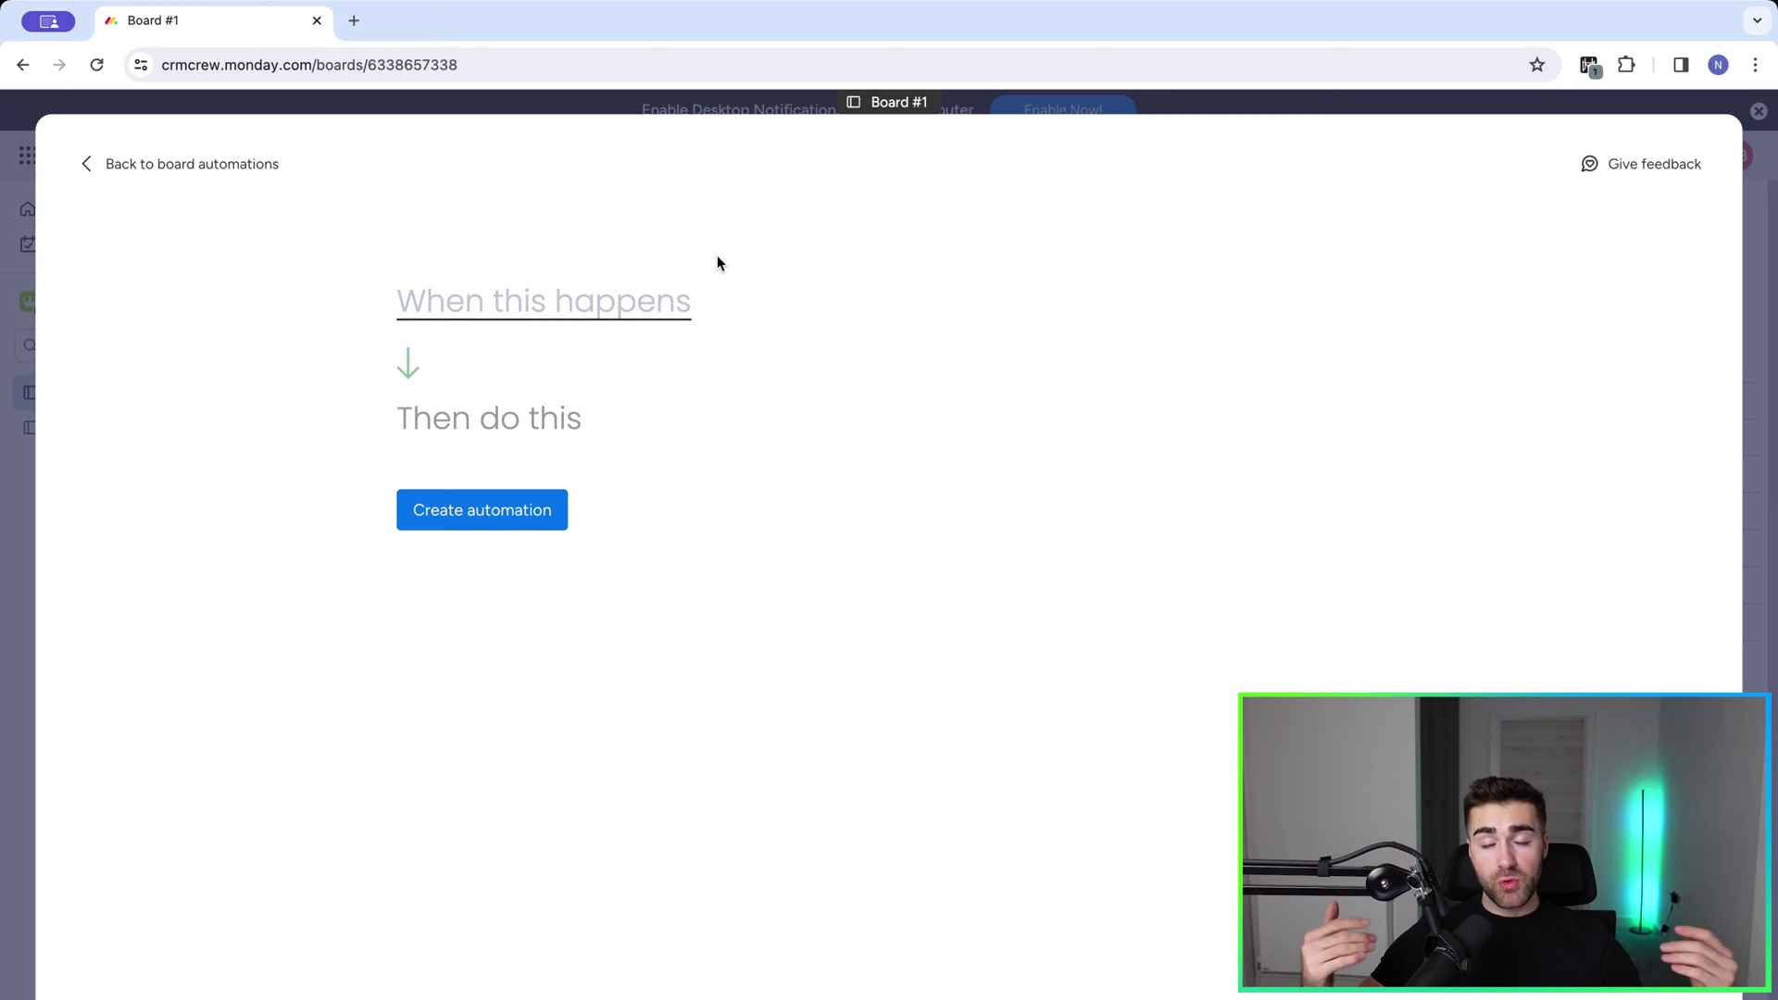
pyautogui.click(536, 311)
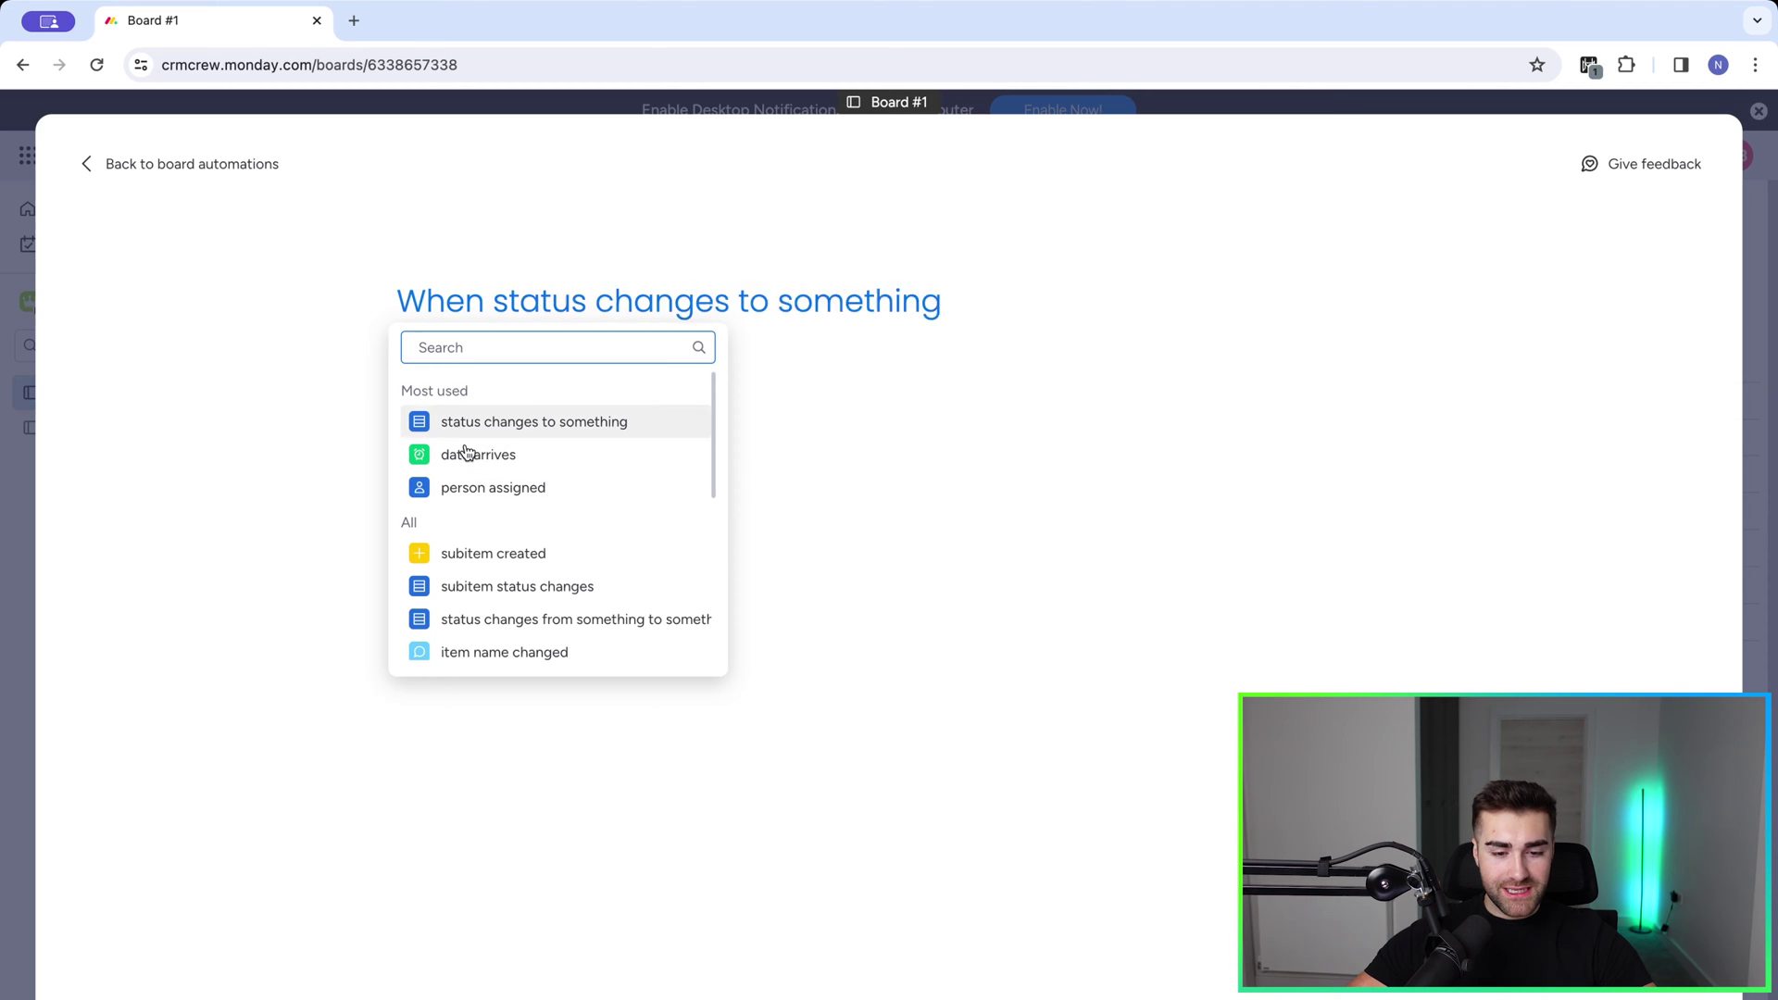
pyautogui.write('date arr')
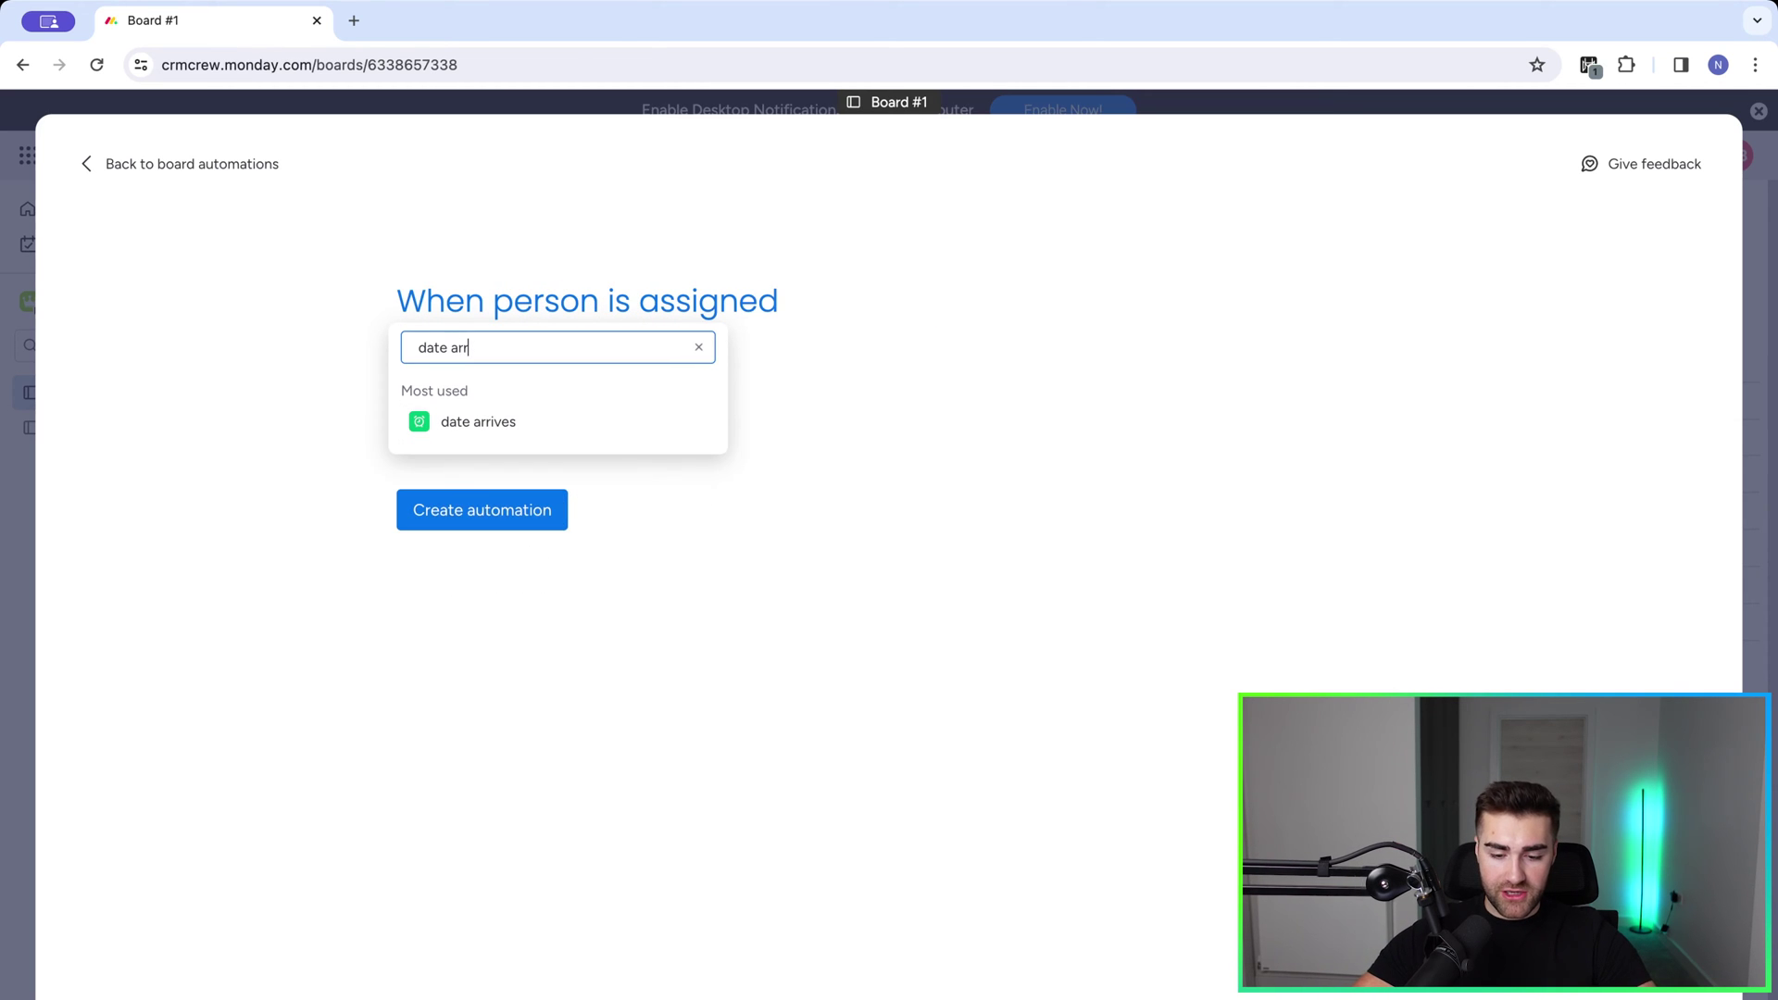
pyautogui.click(474, 424)
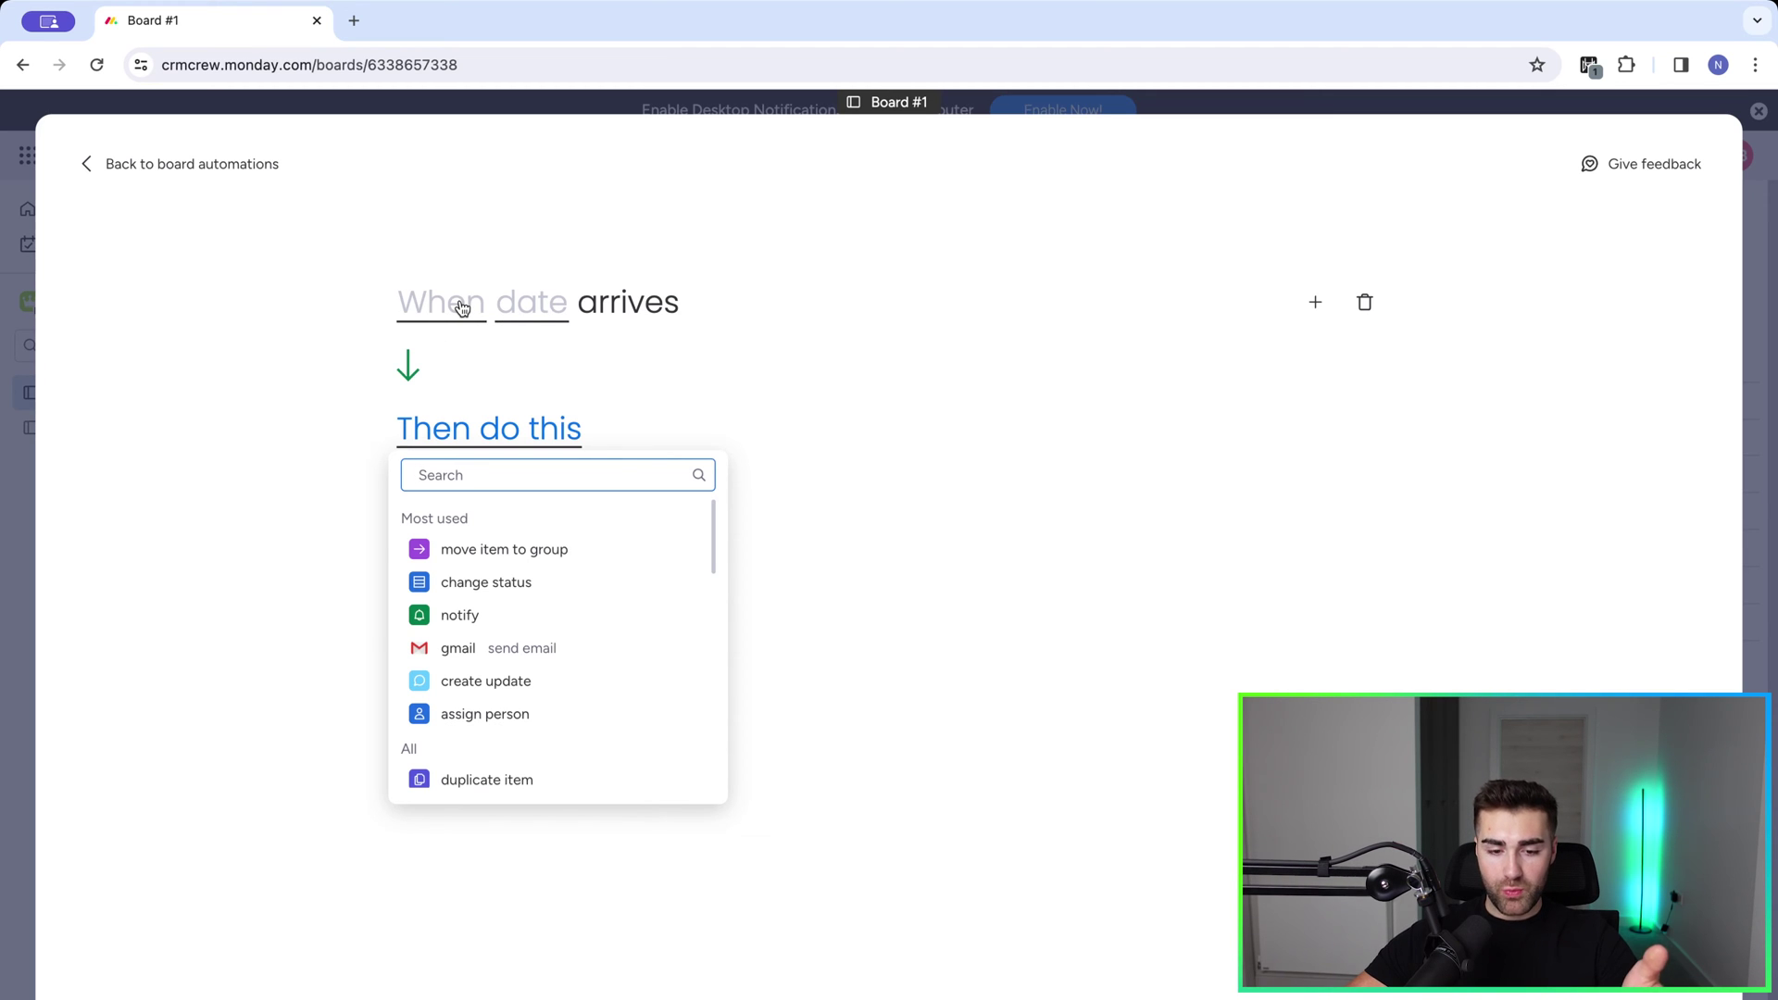
# Step: Make the date trigger fire 5 days before the date
pyautogui.click(462, 308)
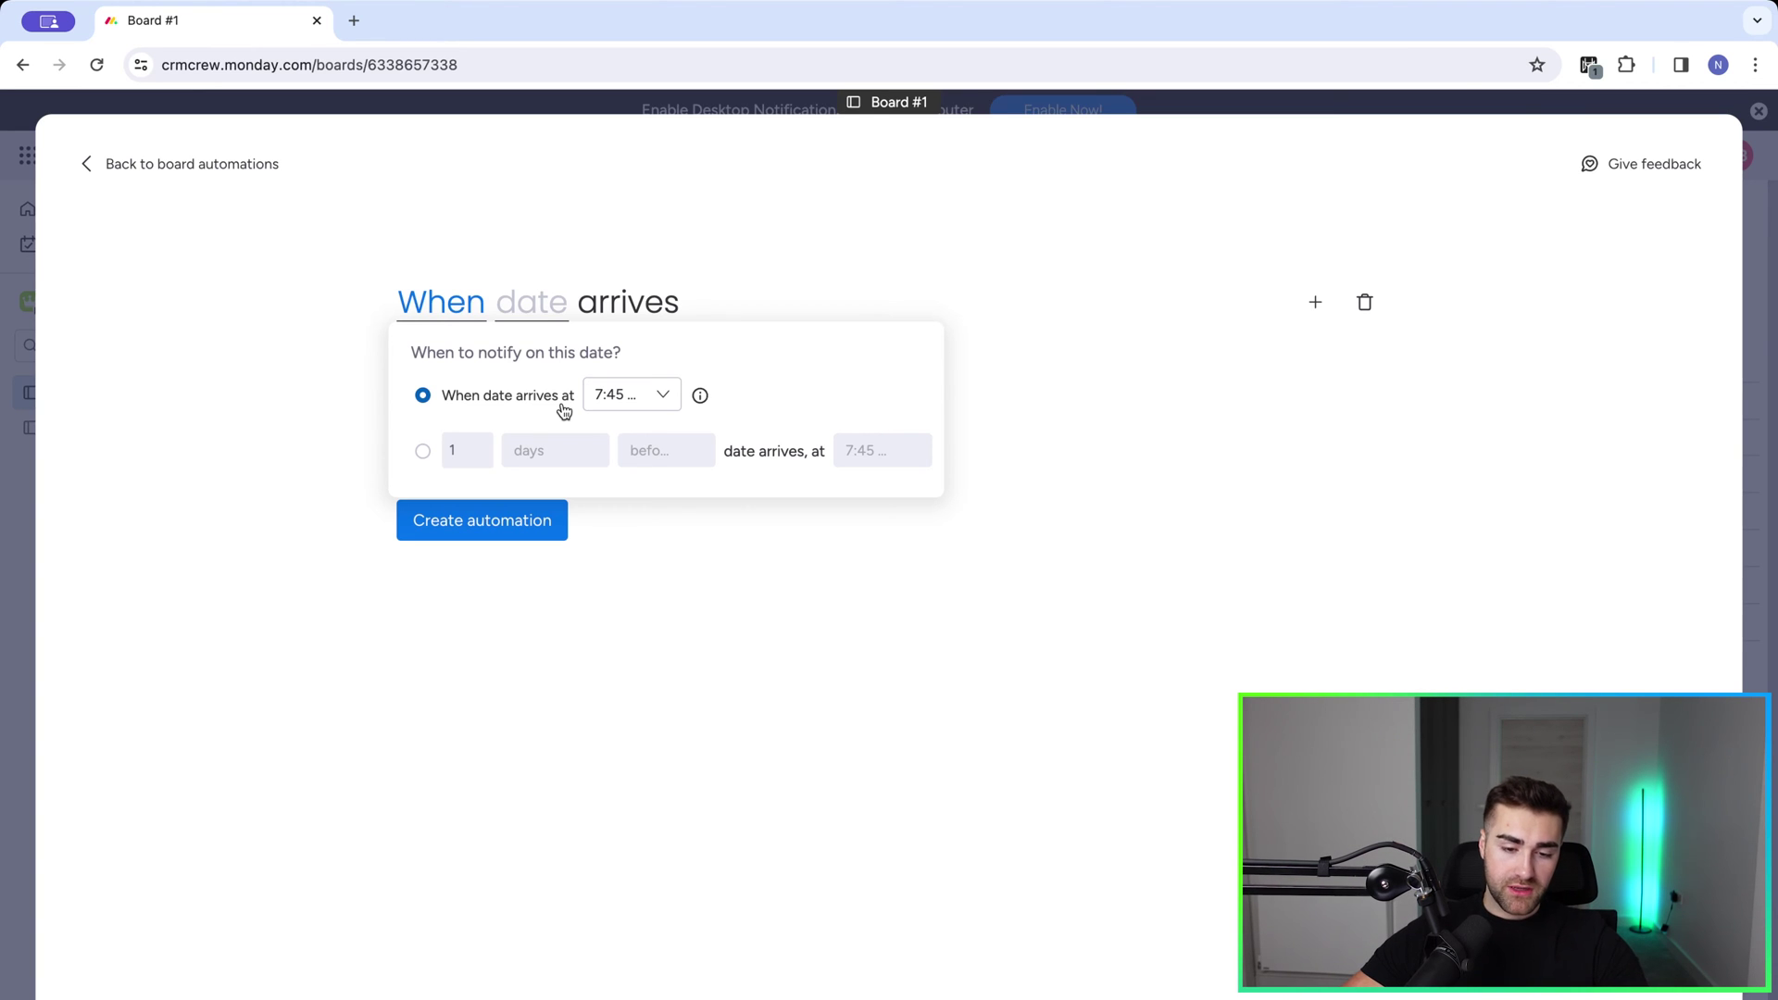
pyautogui.click(422, 452)
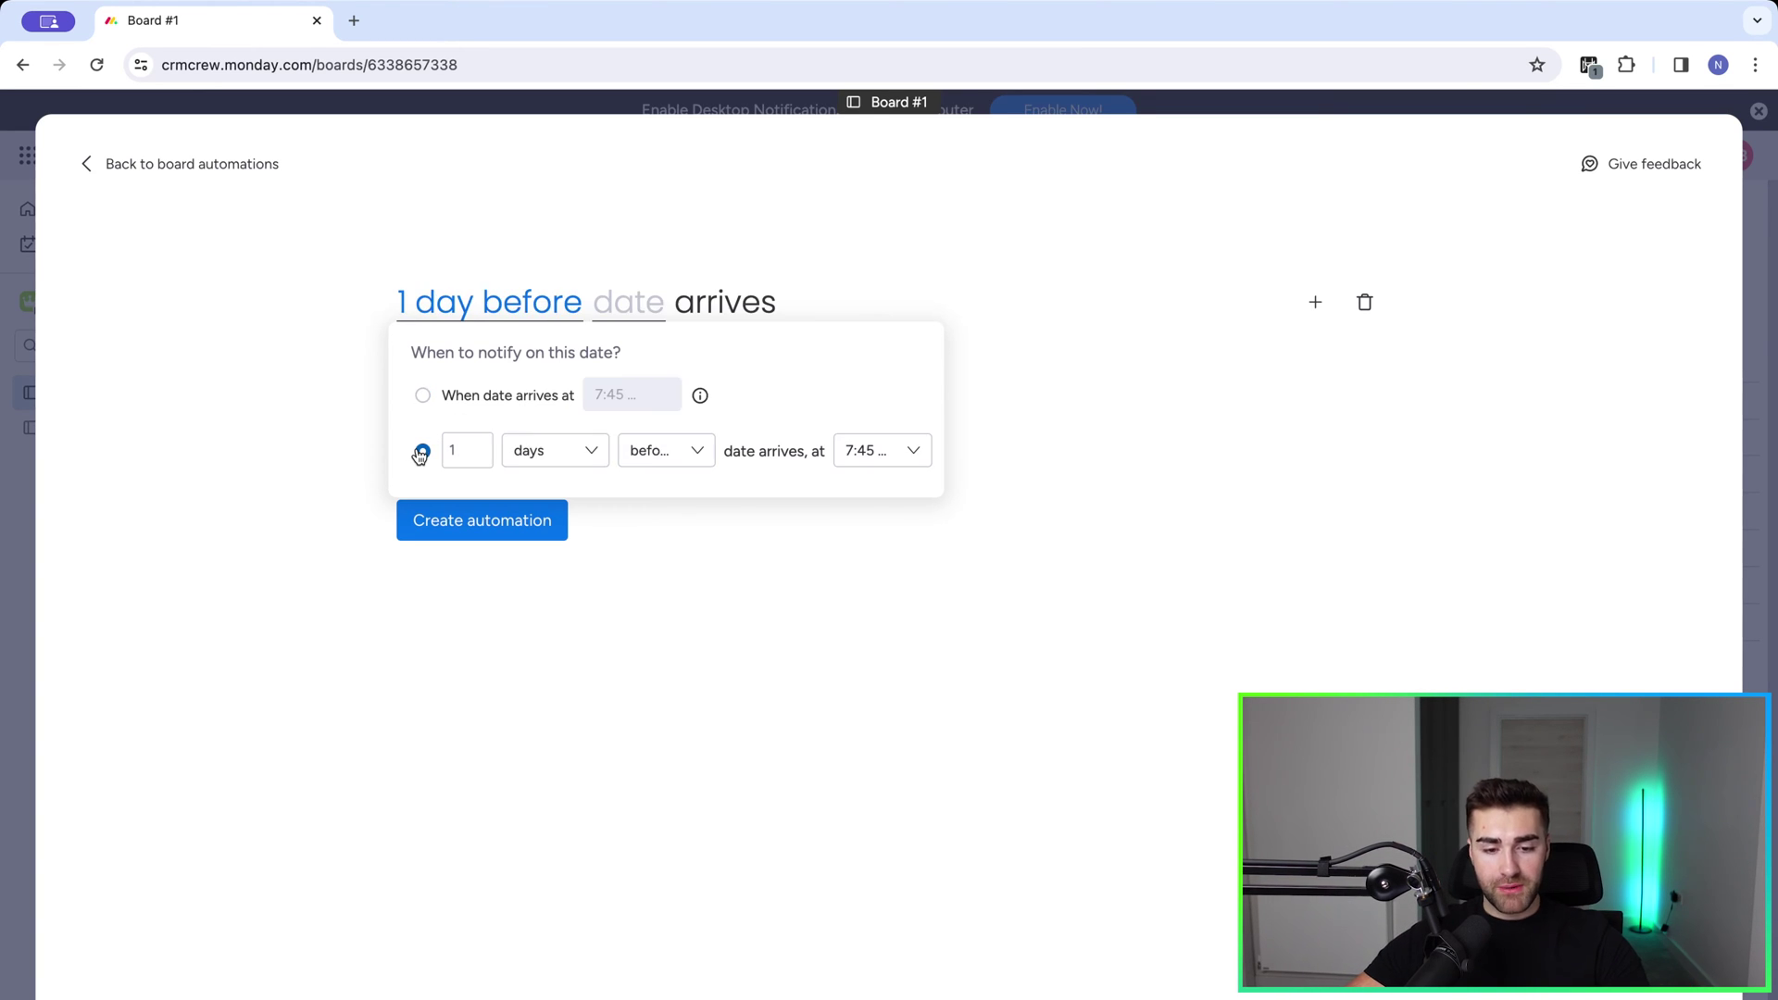
pyautogui.click(465, 450)
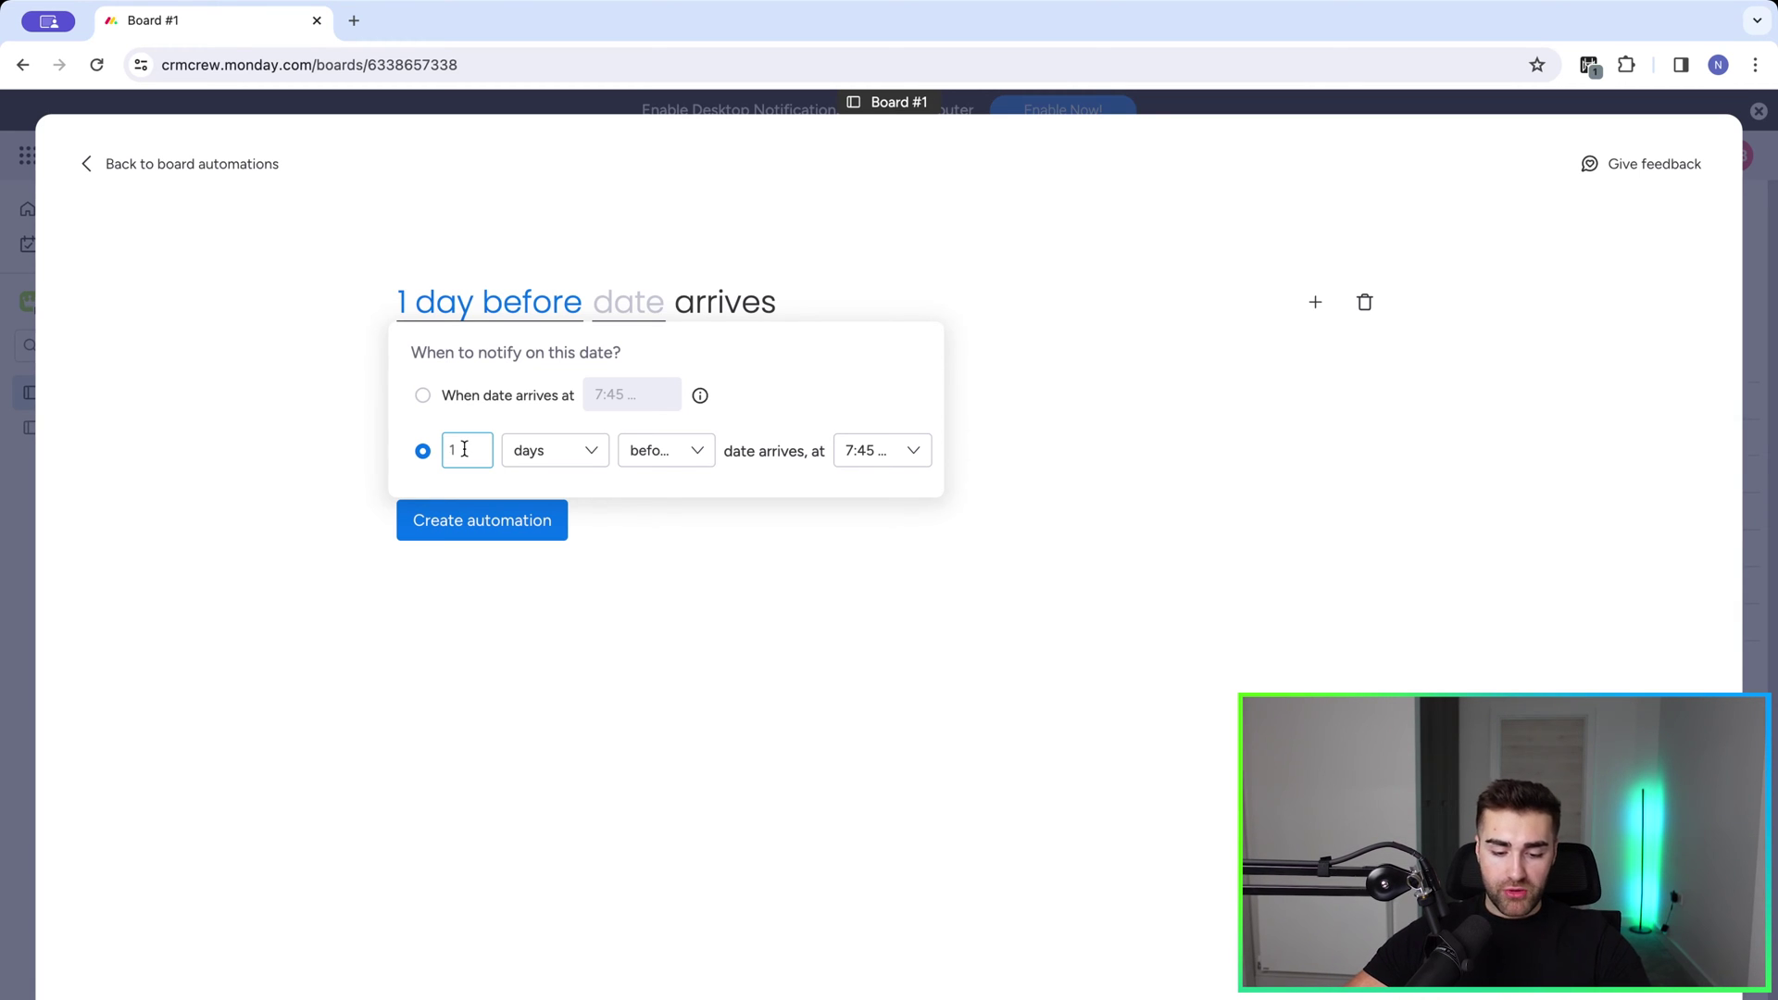
pyautogui.press('Delete')
pyautogui.write('5')
pyautogui.click(534, 463)
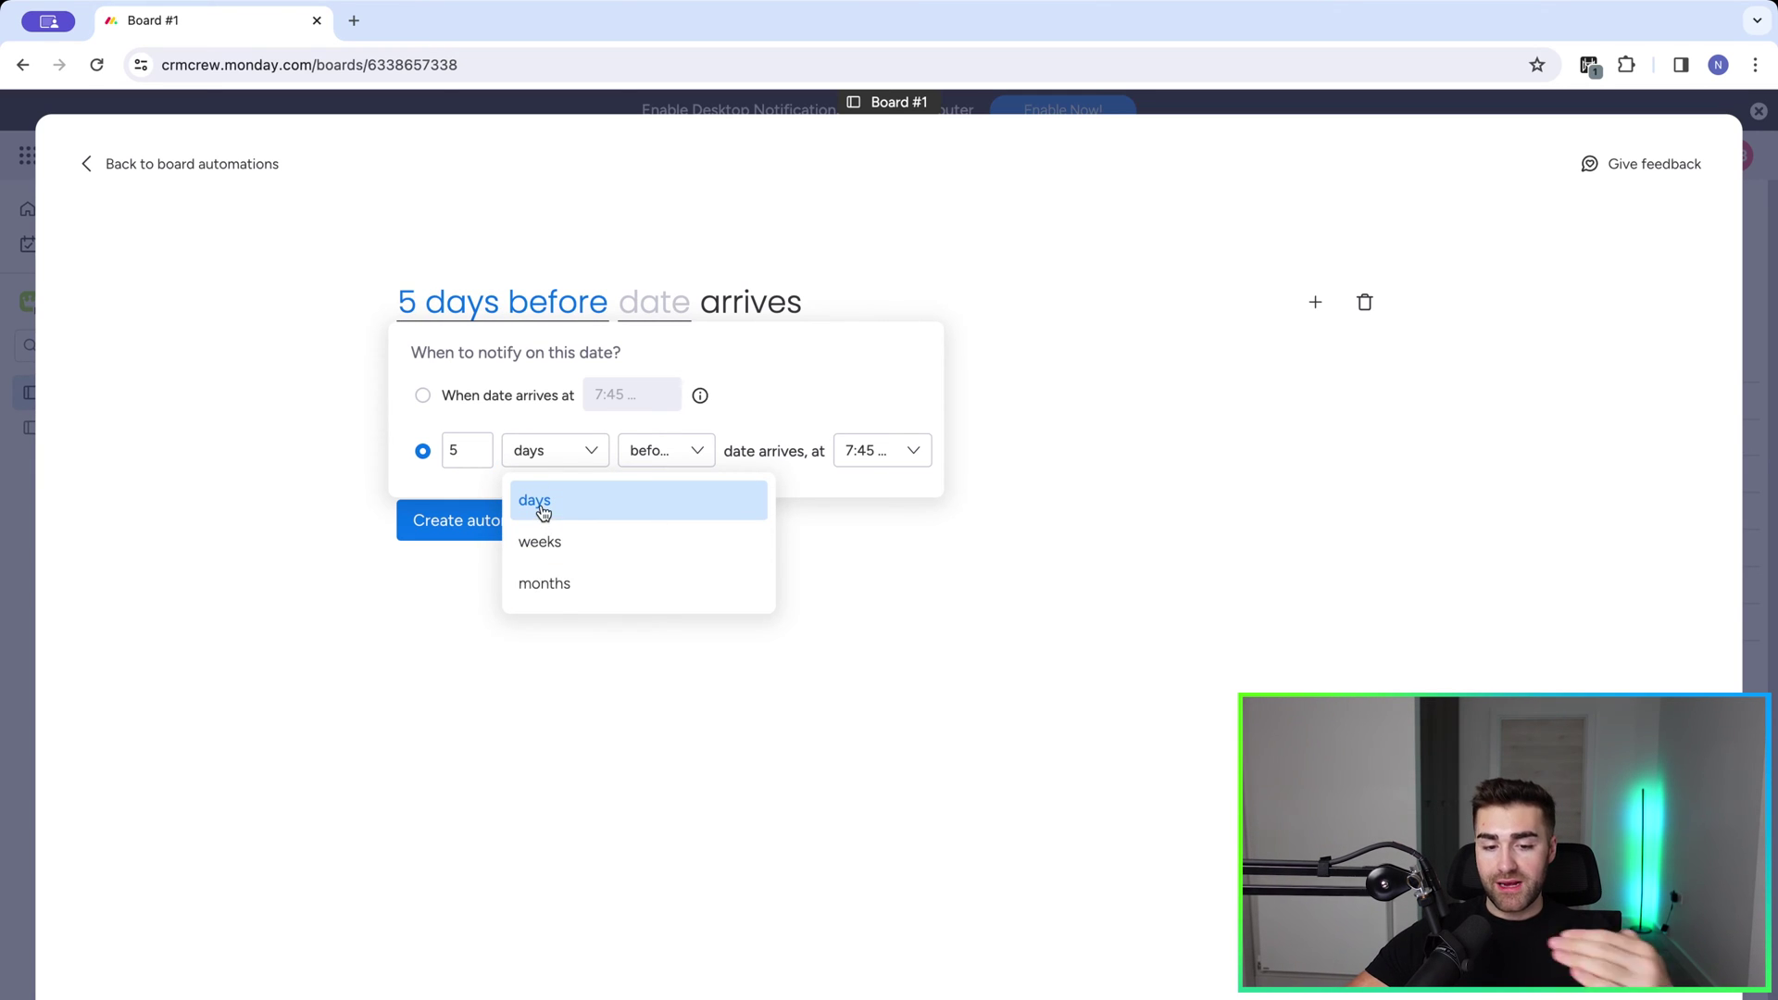
pyautogui.click(539, 505)
pyautogui.click(656, 454)
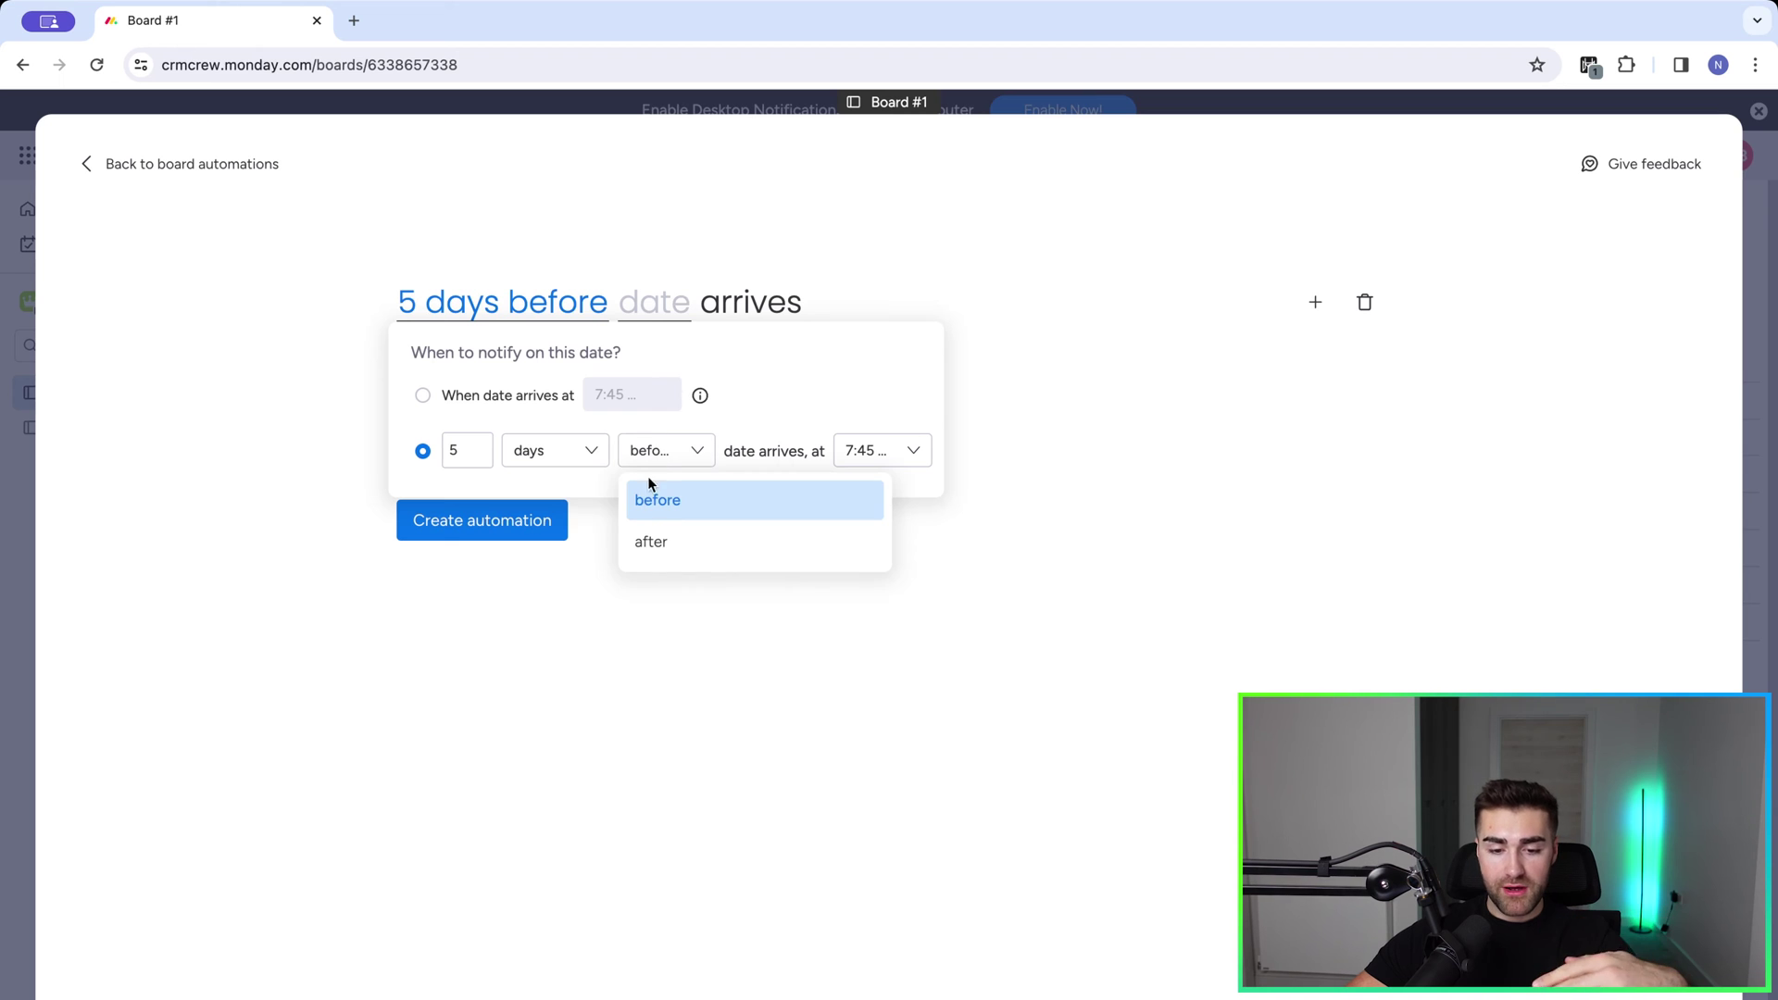
pyautogui.click(643, 502)
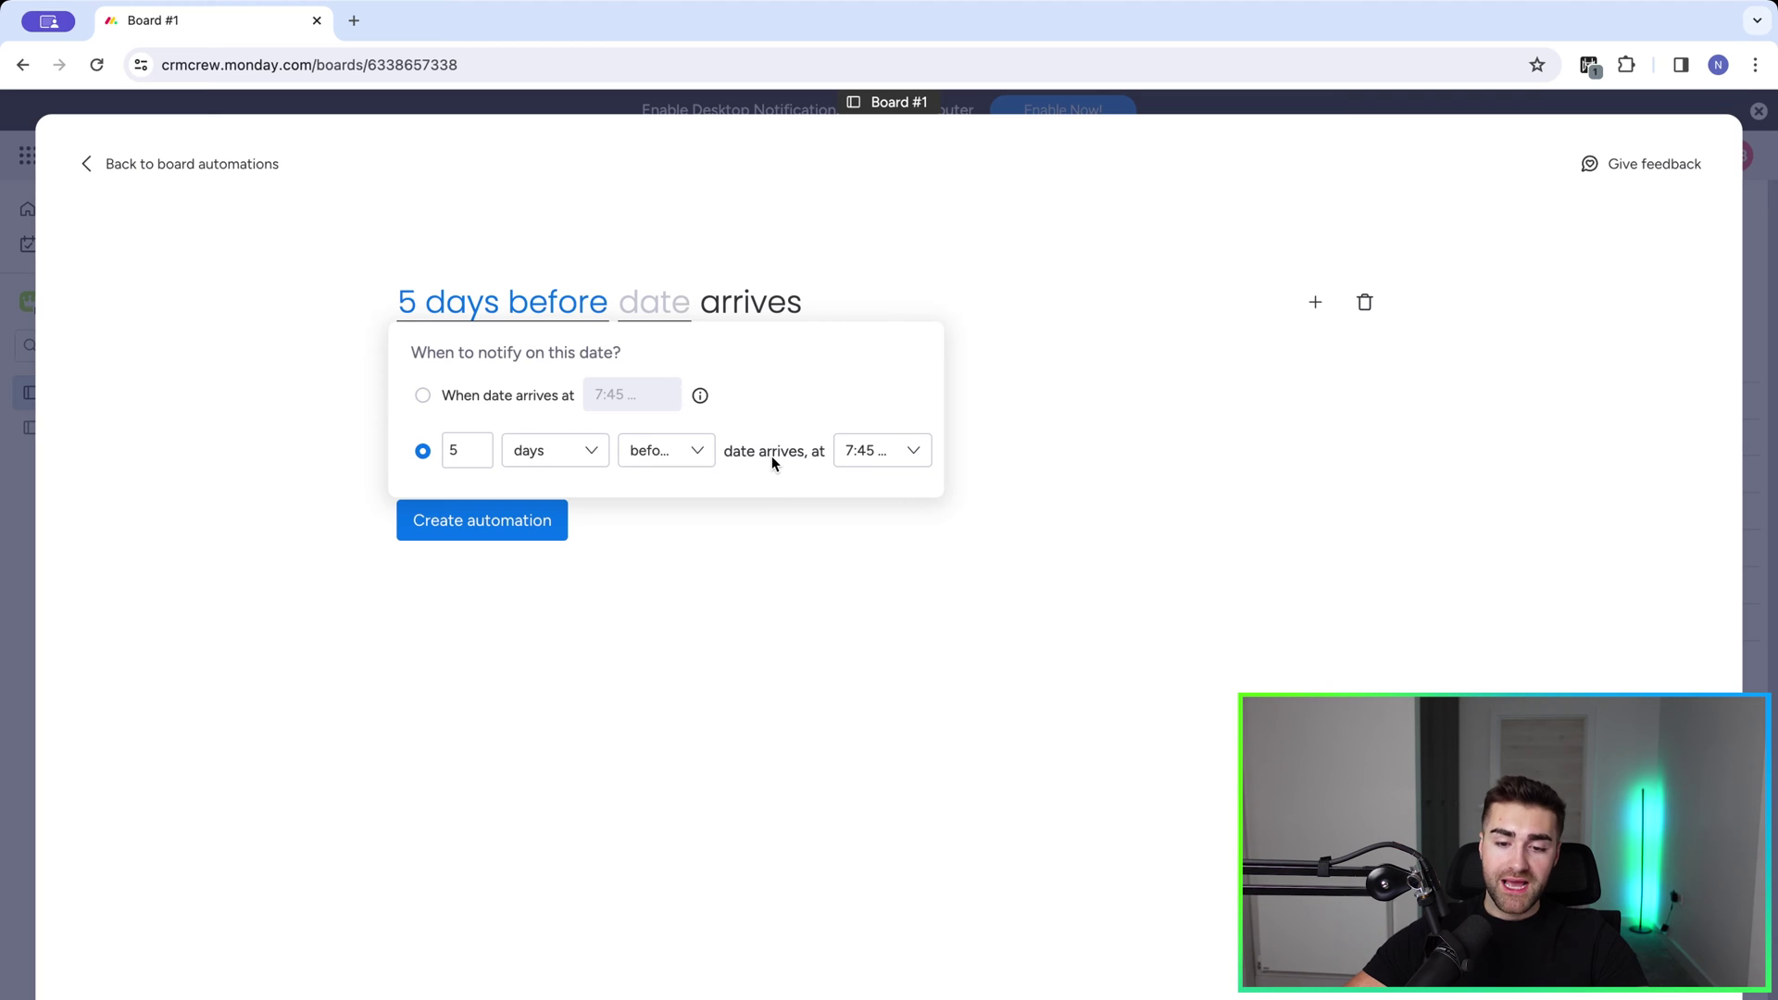
# Step: Set the reminder time to 10:00 AM
pyautogui.click(868, 454)
pyautogui.scroll(-6, 887, 565)
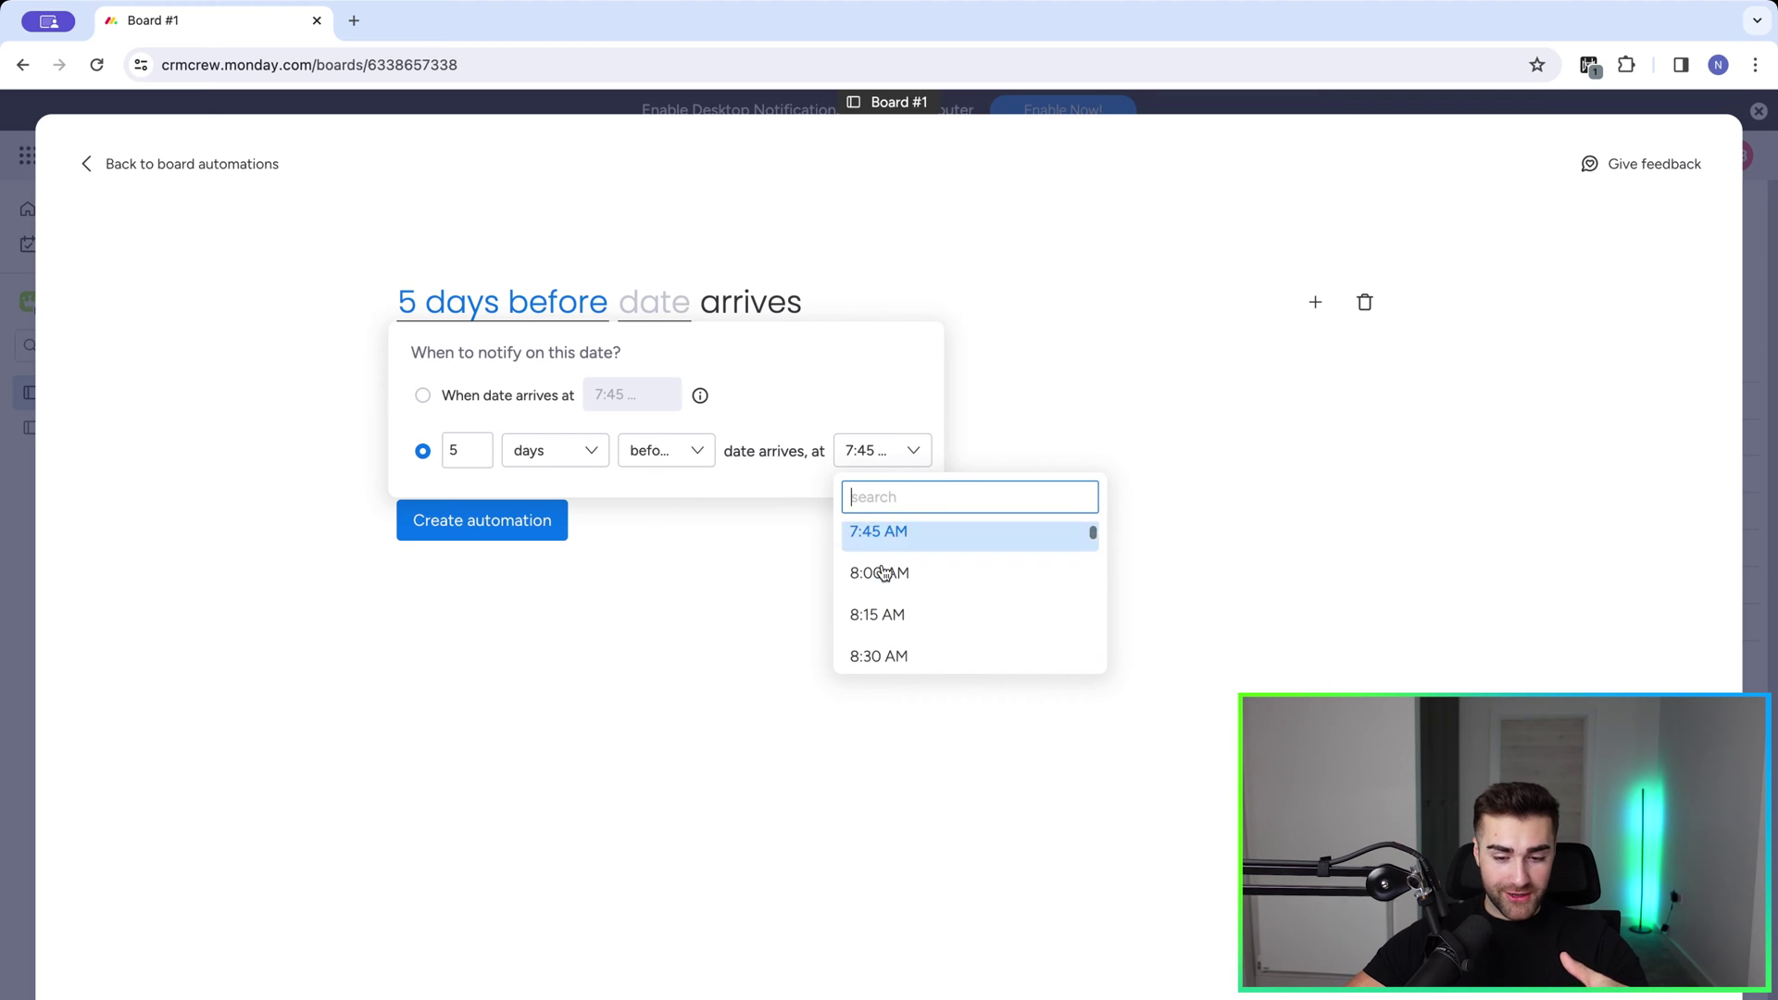
pyautogui.scroll(2, 884, 572)
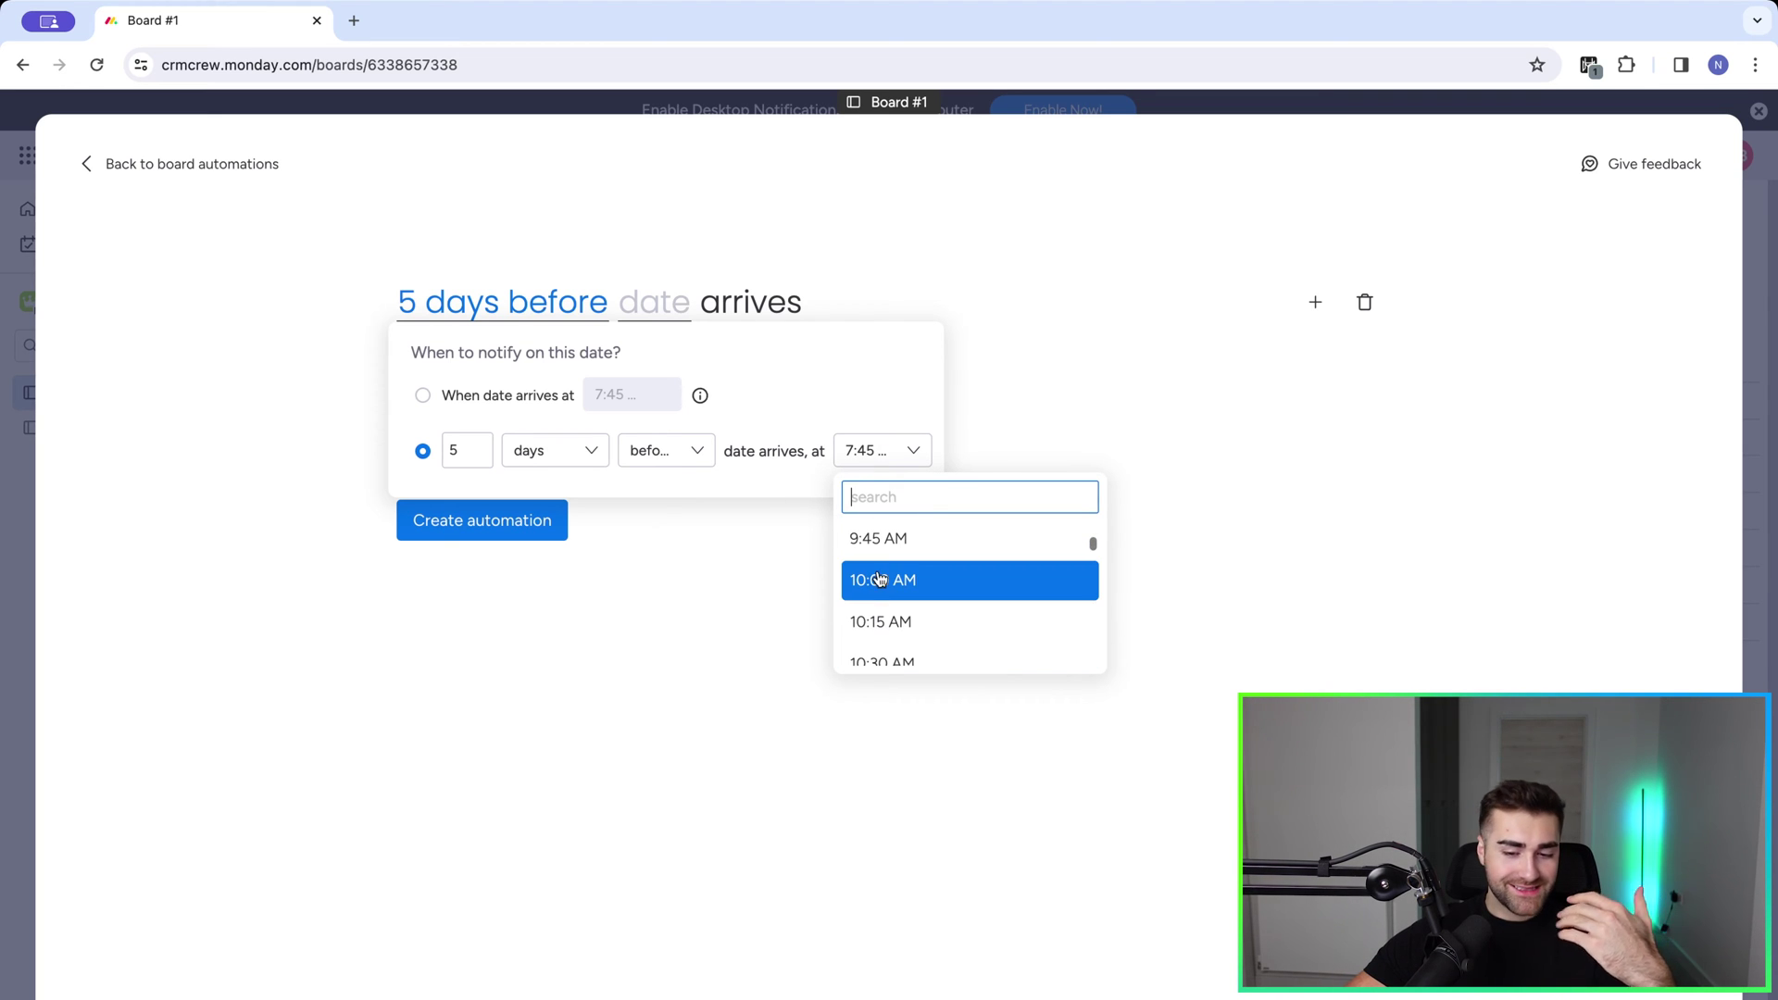
pyautogui.click(883, 576)
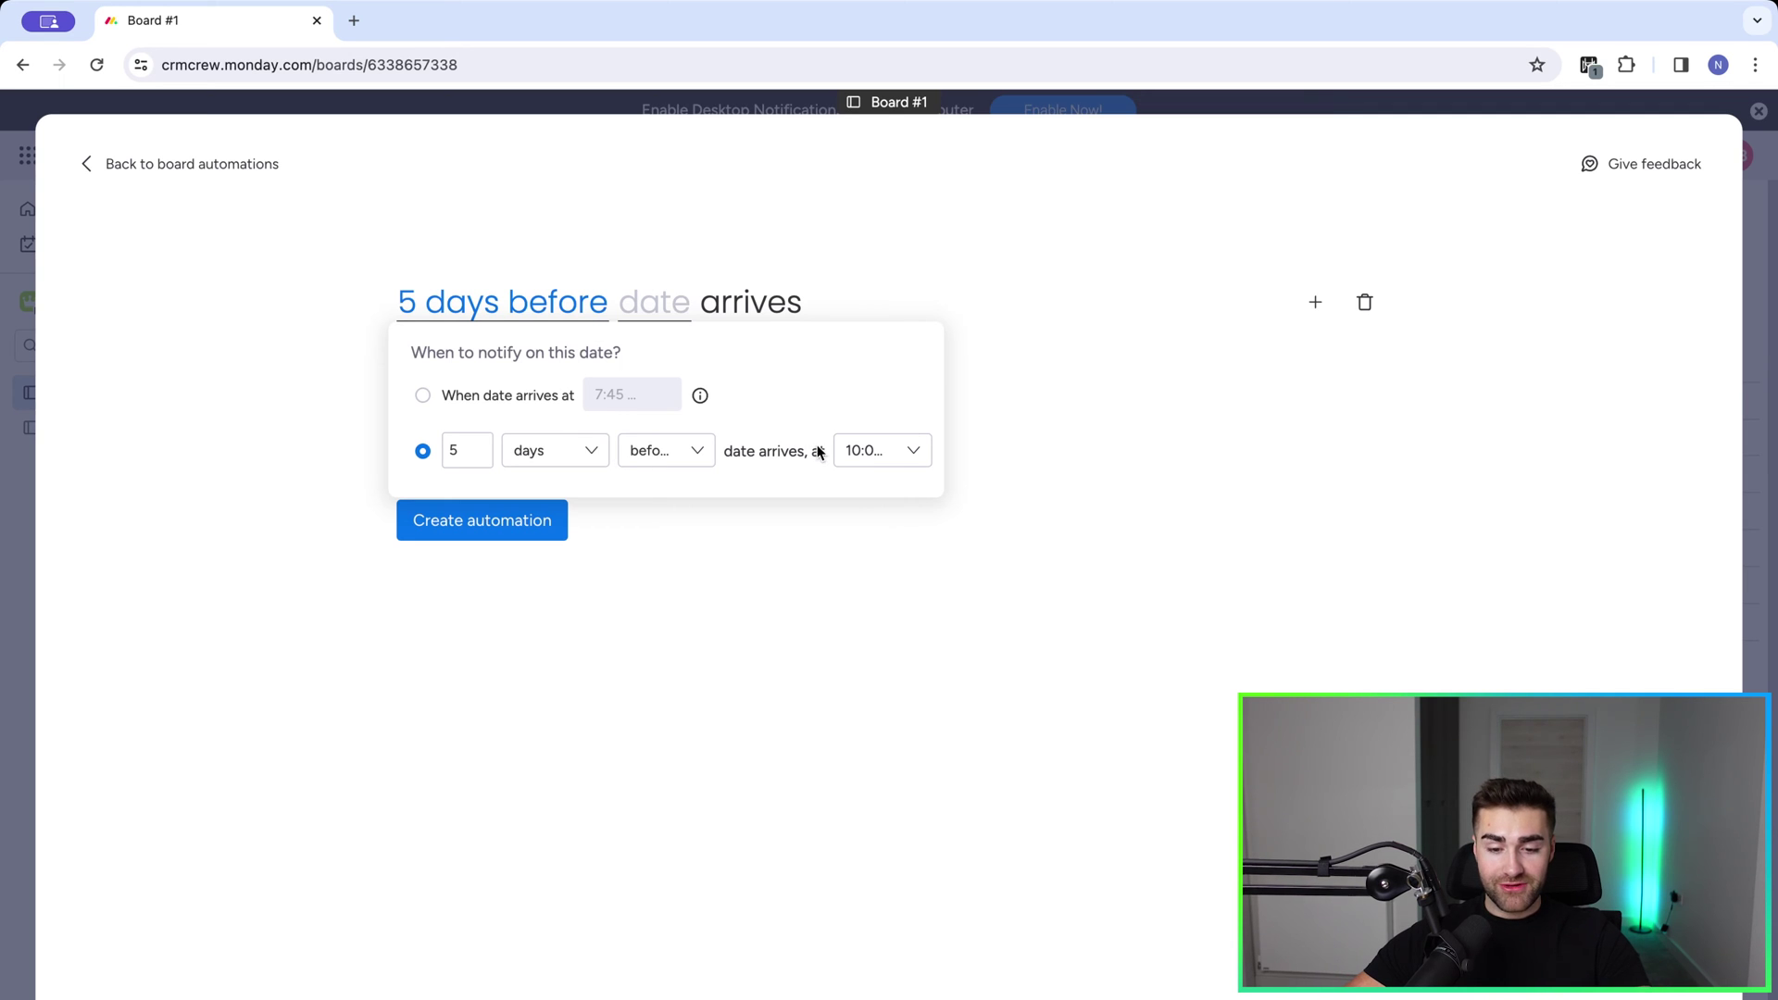
# Step: Use the Date column as the trigger's date
pyautogui.click(867, 264)
pyautogui.click(653, 312)
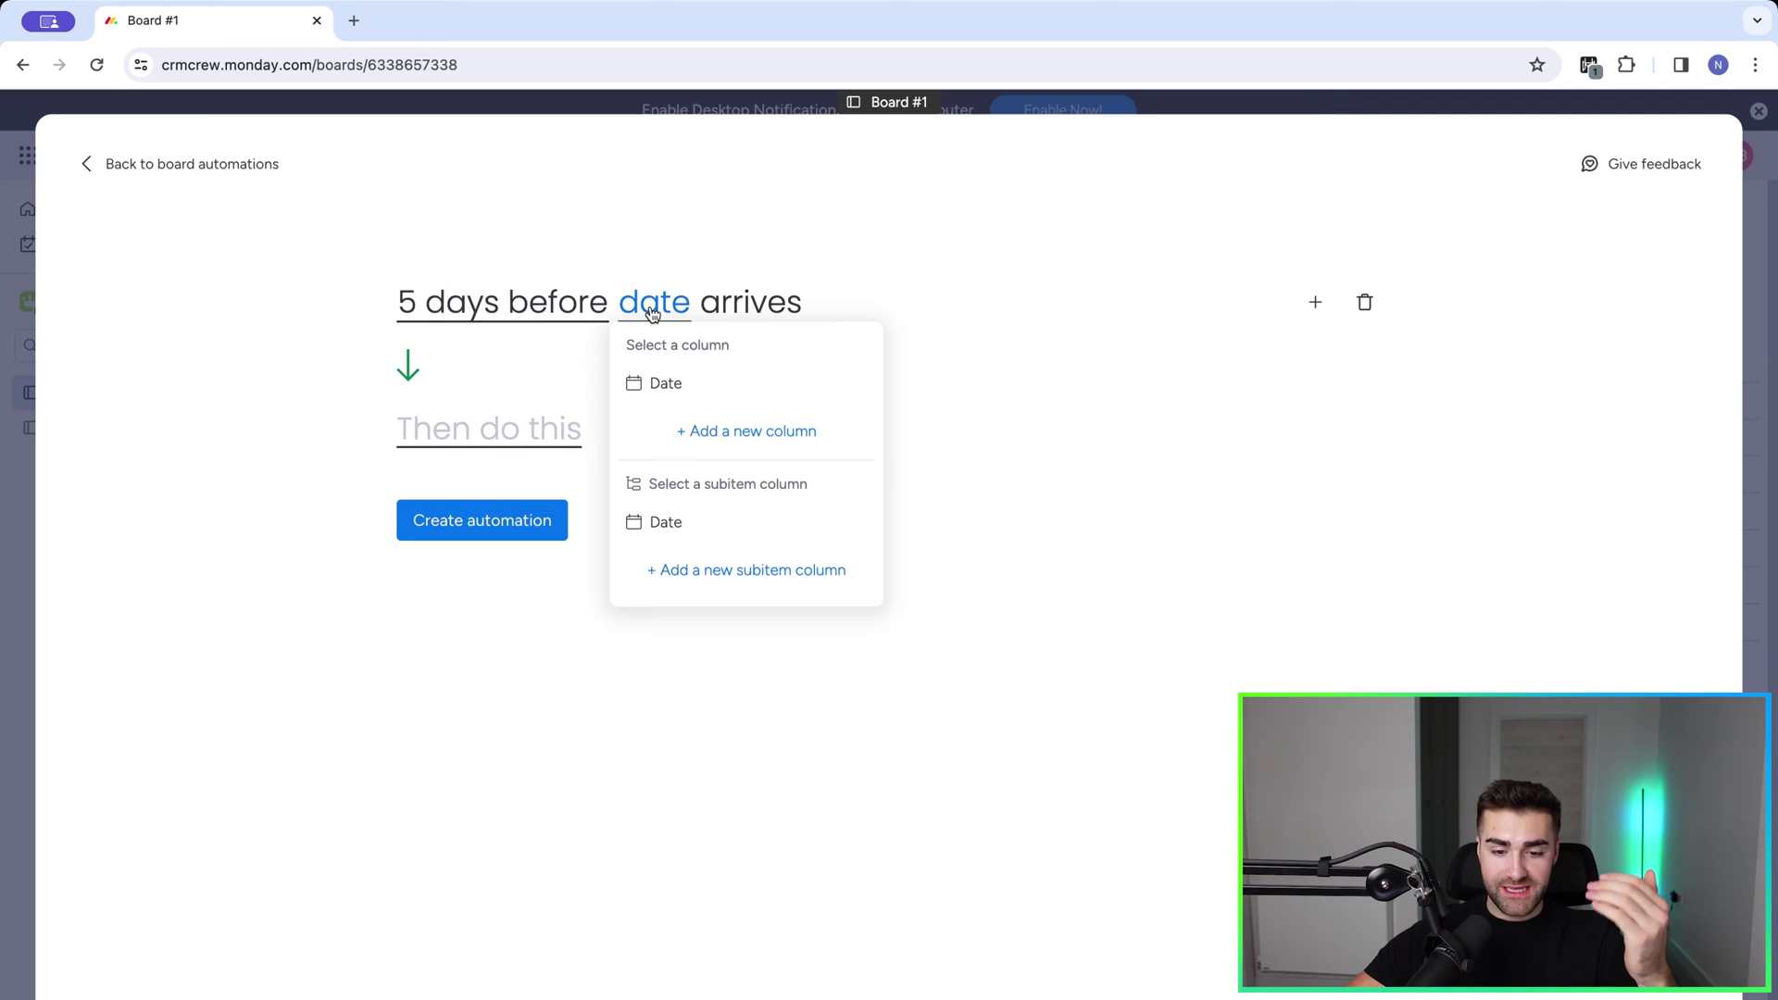
pyautogui.click(660, 387)
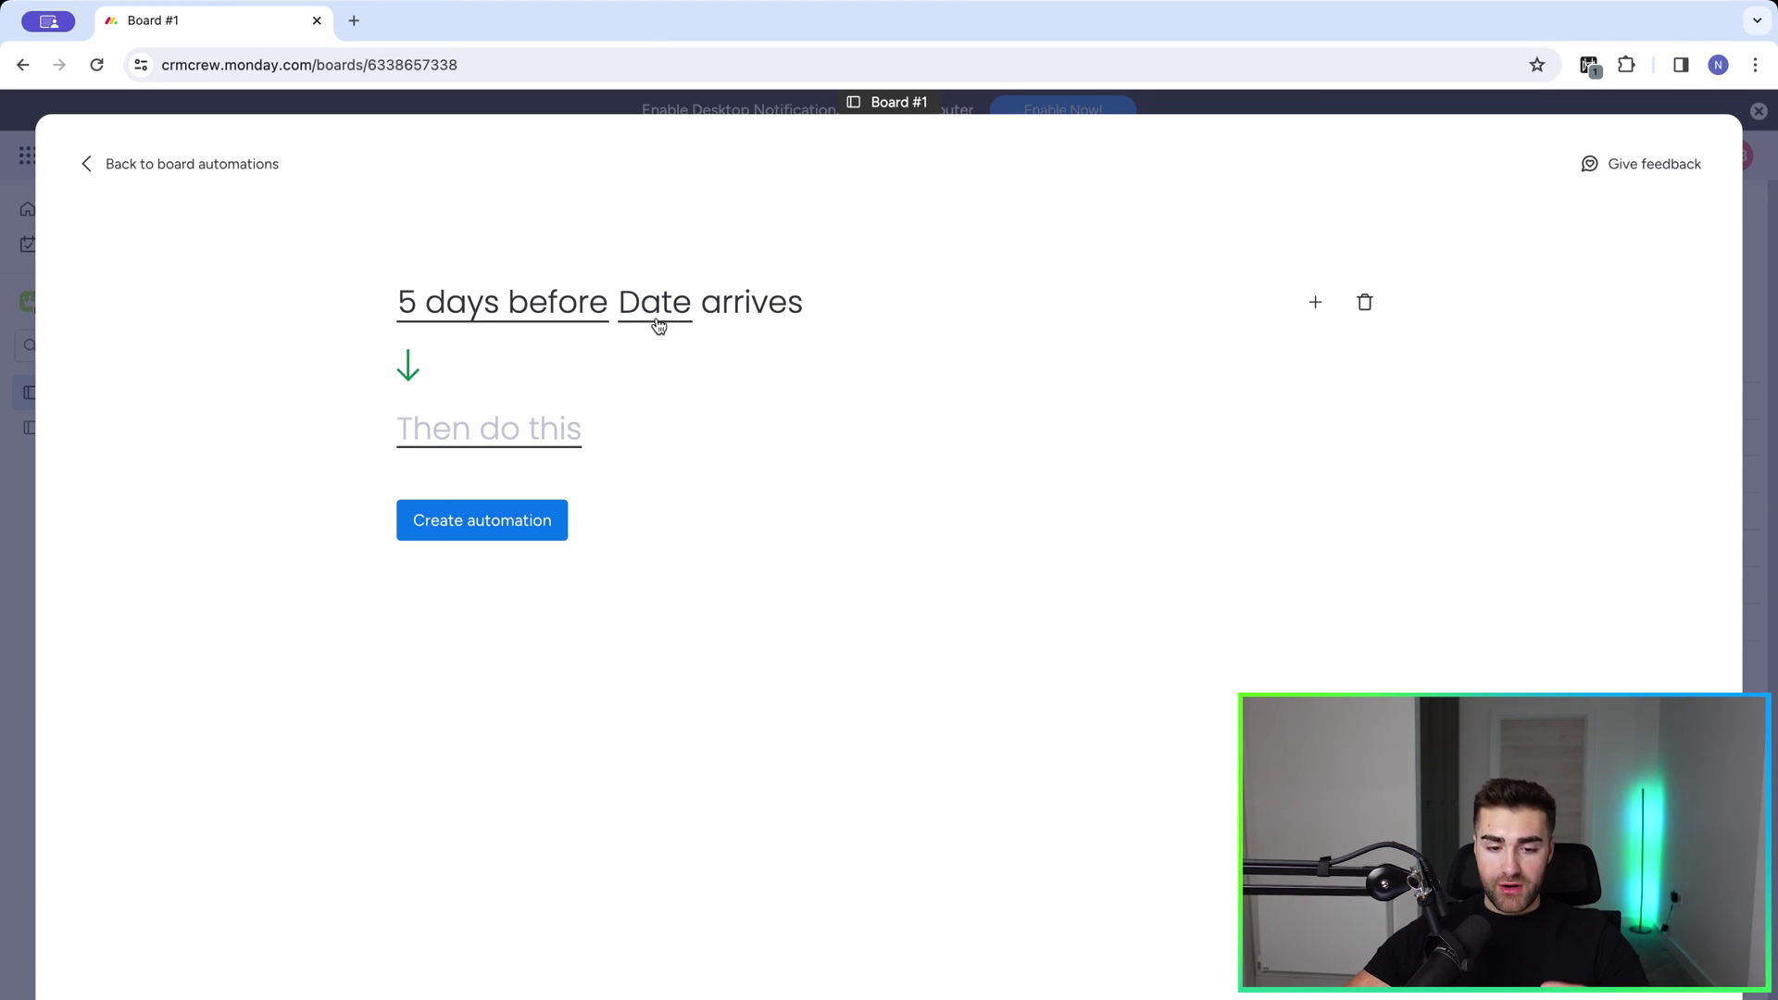
# Step: Add a notify action, found by searching 'noti'
pyautogui.click(509, 445)
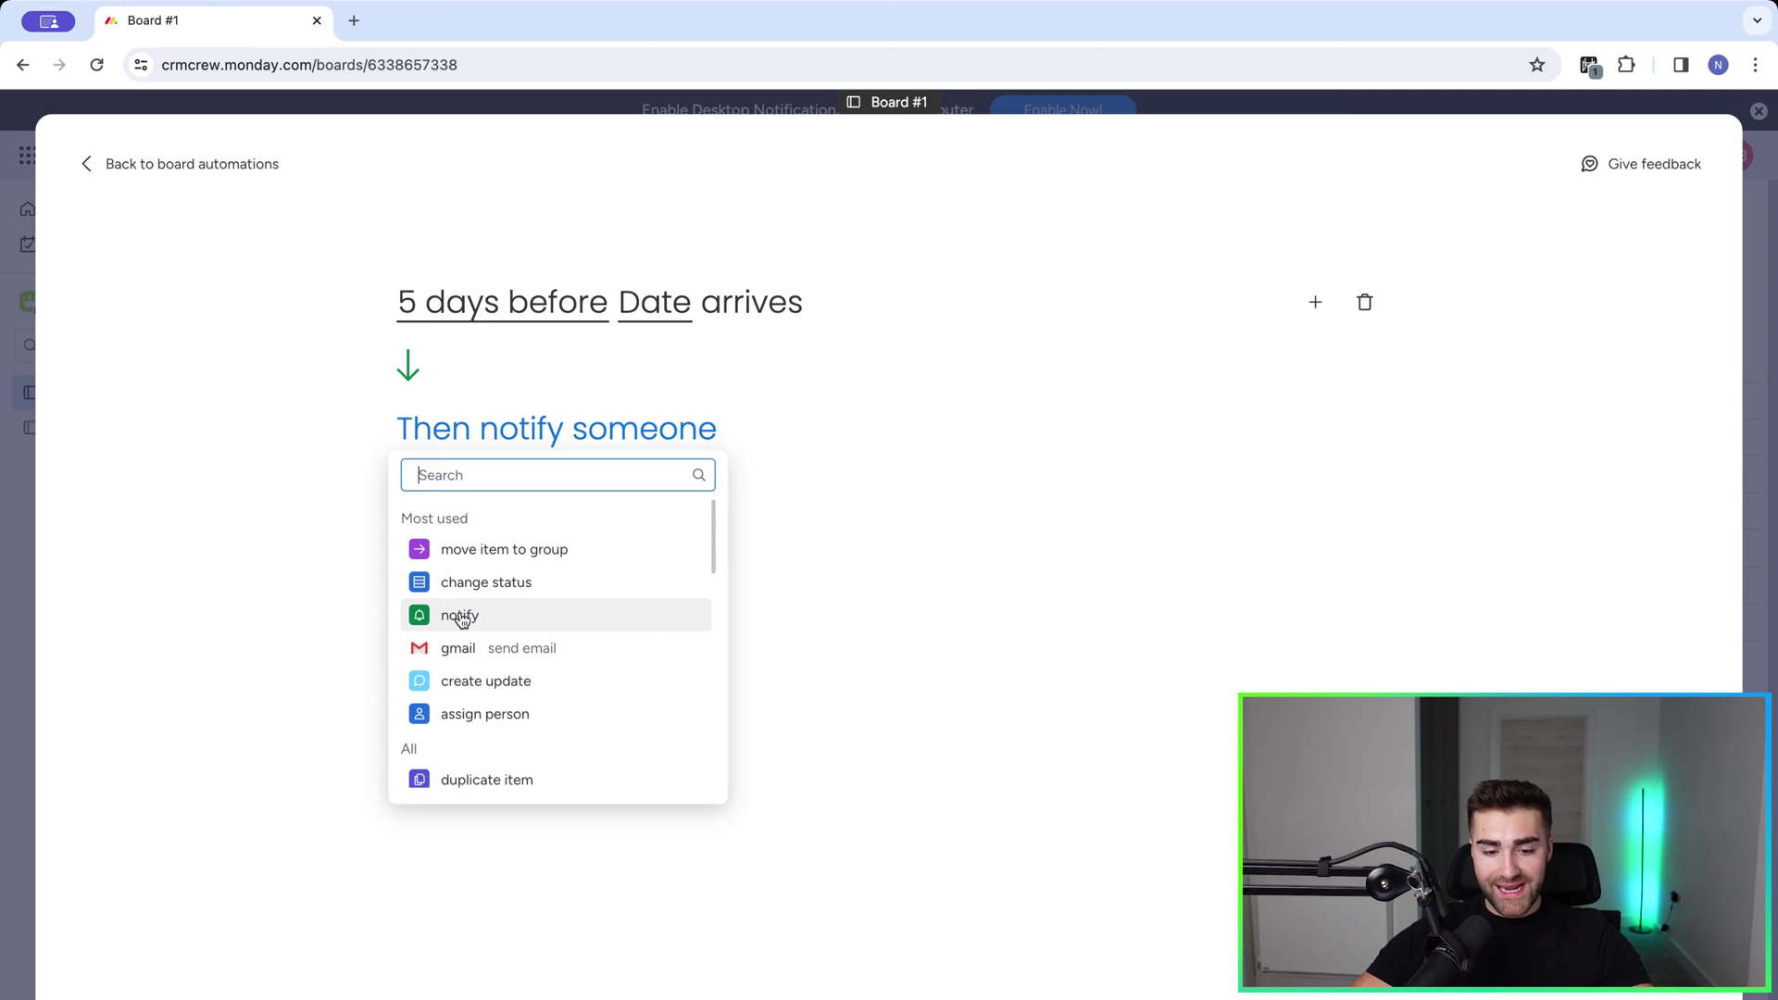
pyautogui.write('n')
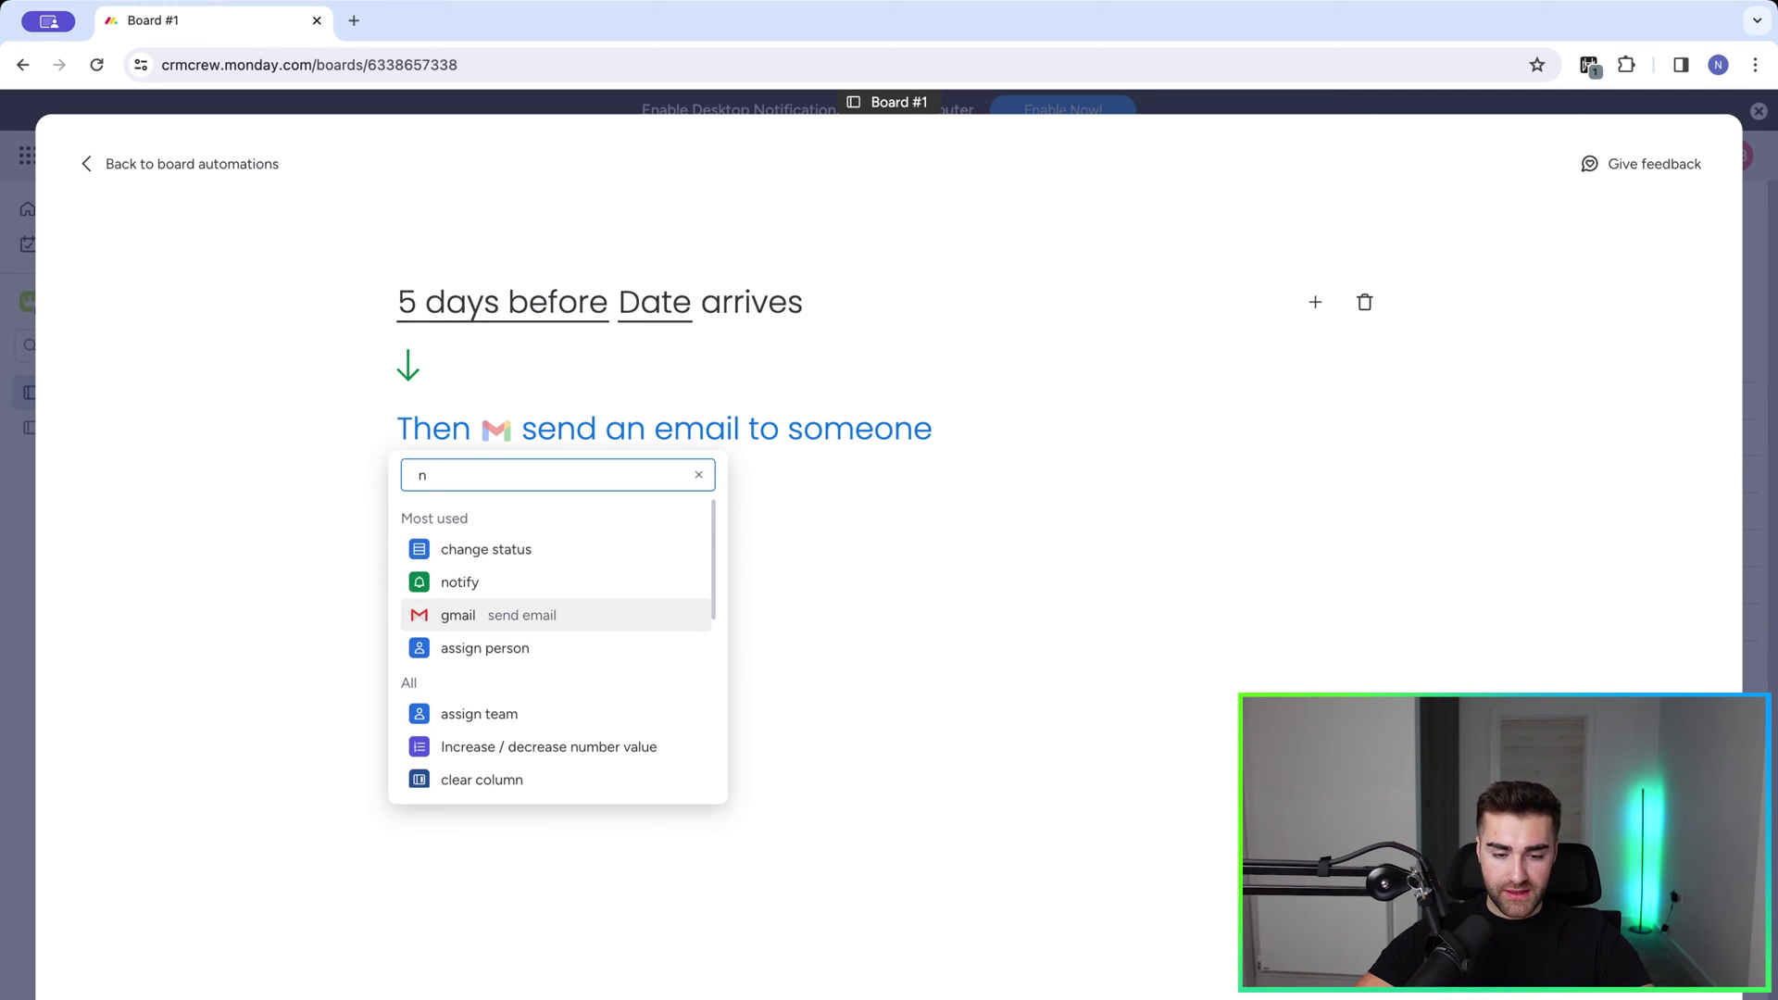
pyautogui.write('oti')
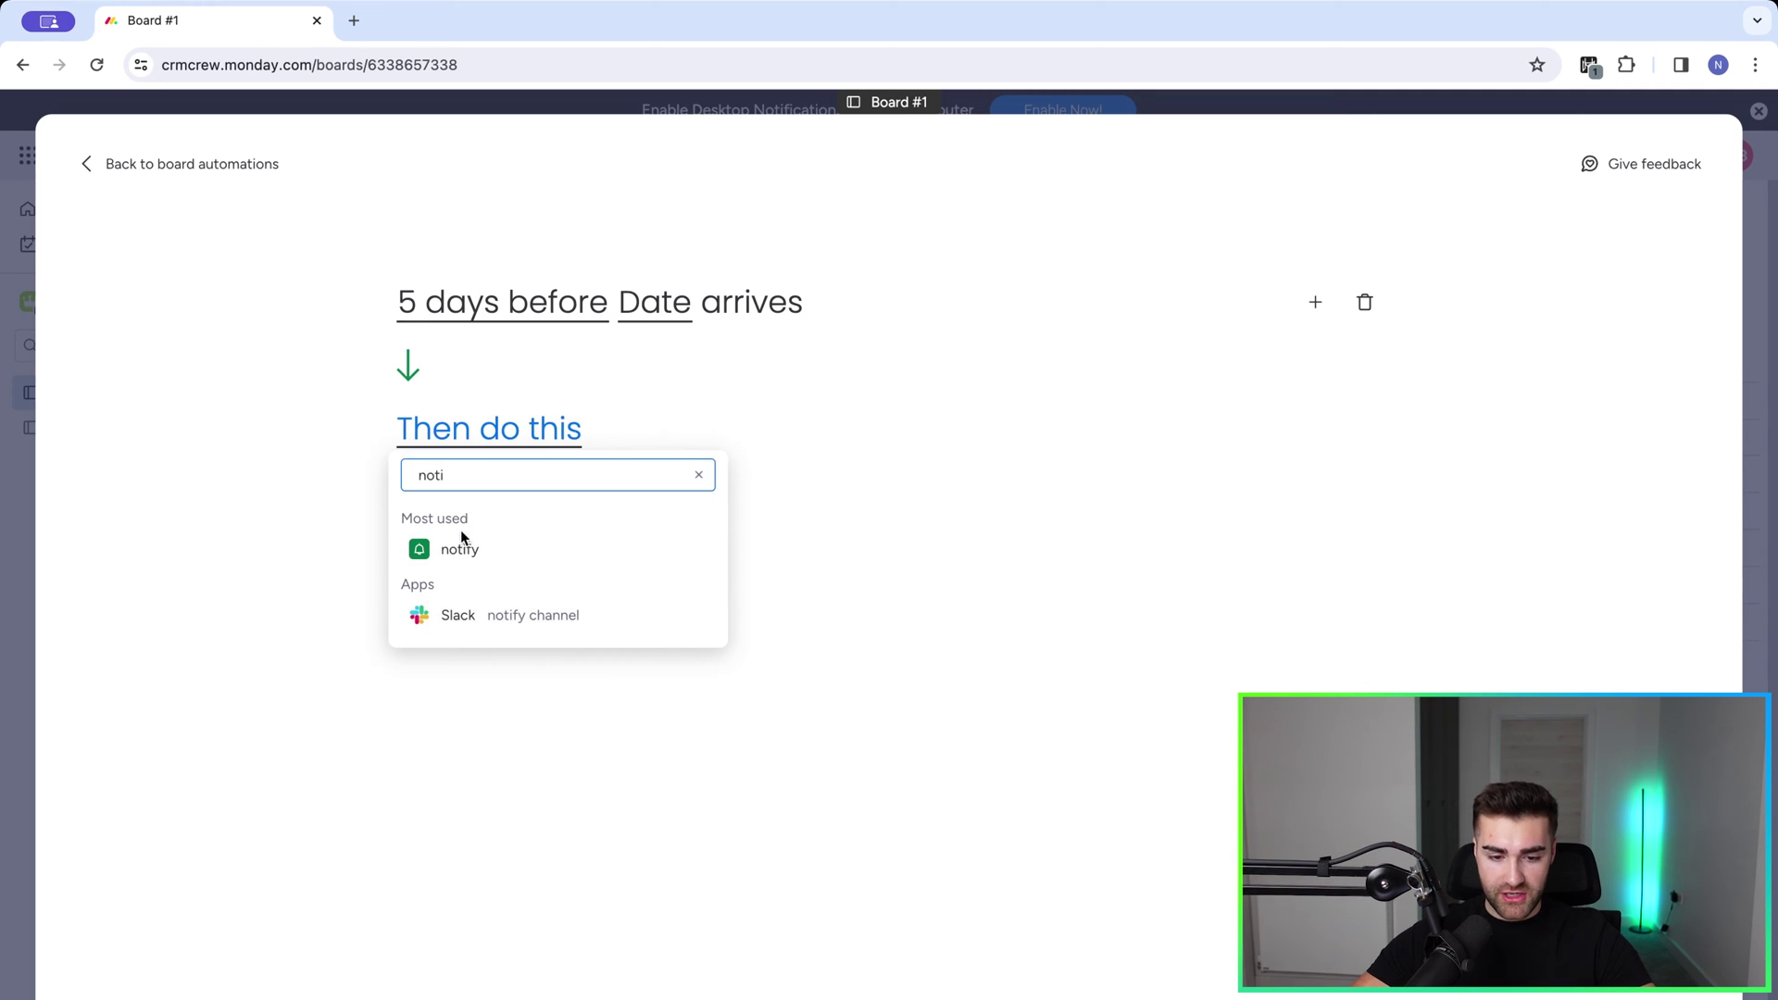
pyautogui.click(460, 548)
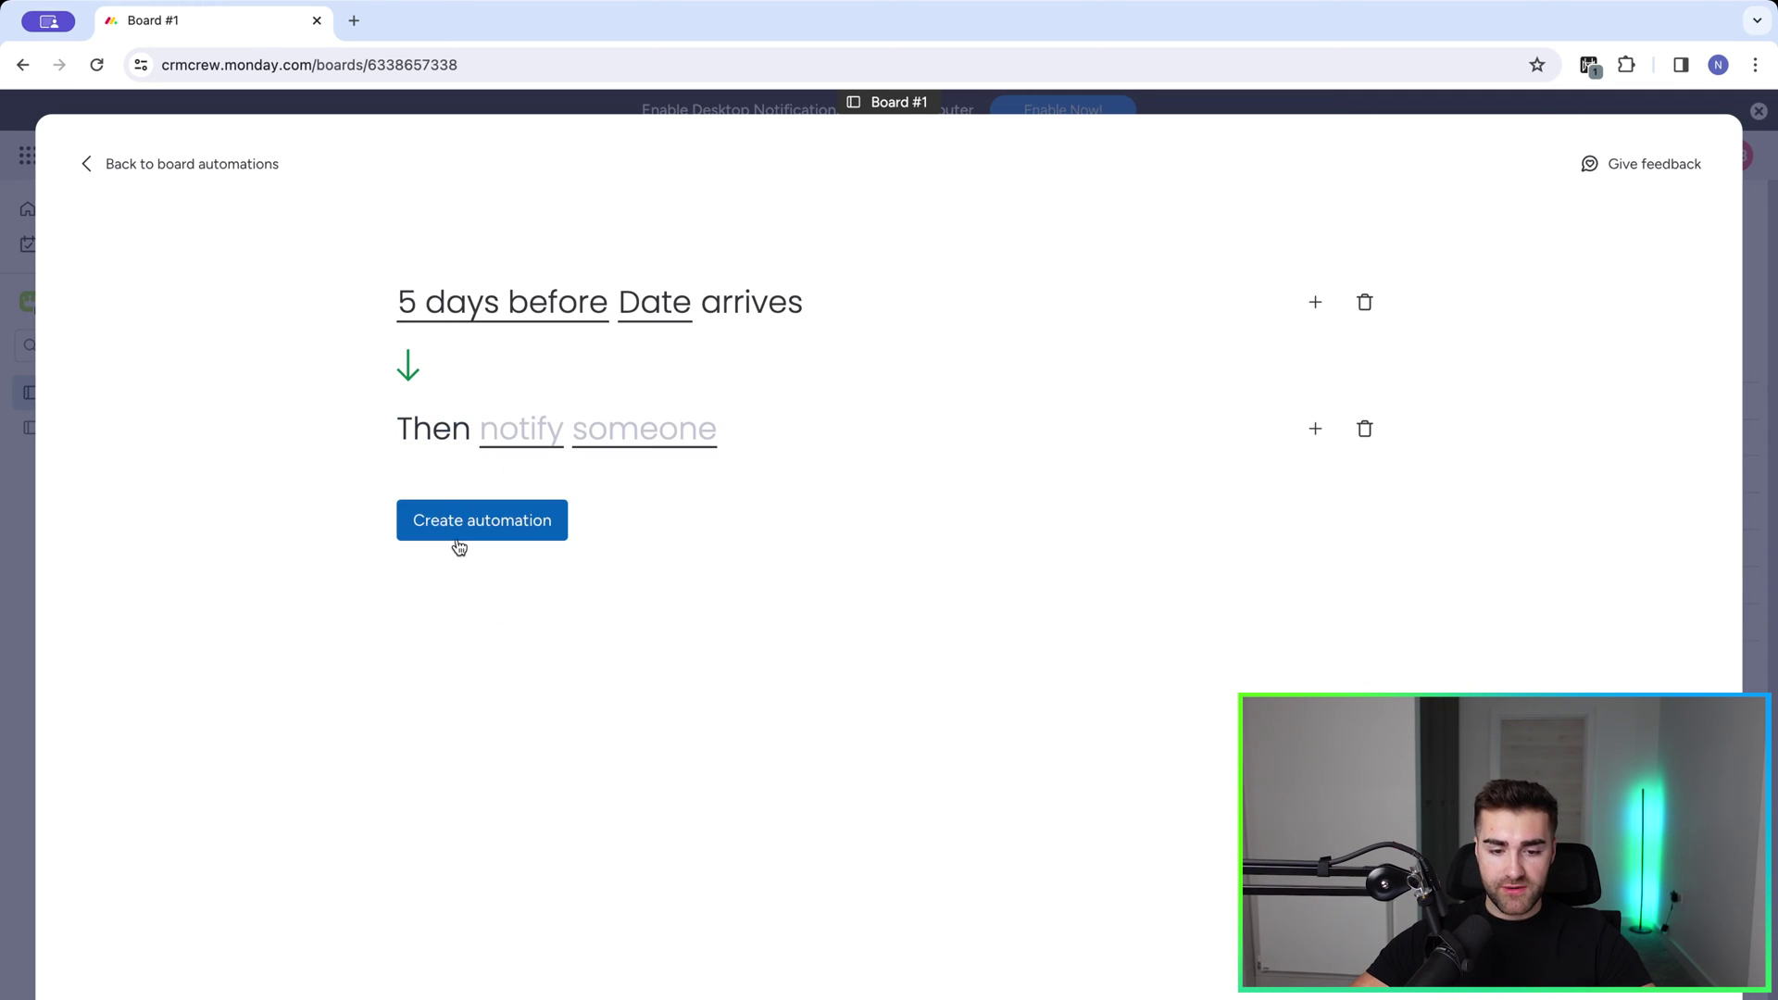
# Step: Replace the default notification text with 'Useful message' and confirm it
pyautogui.click(512, 436)
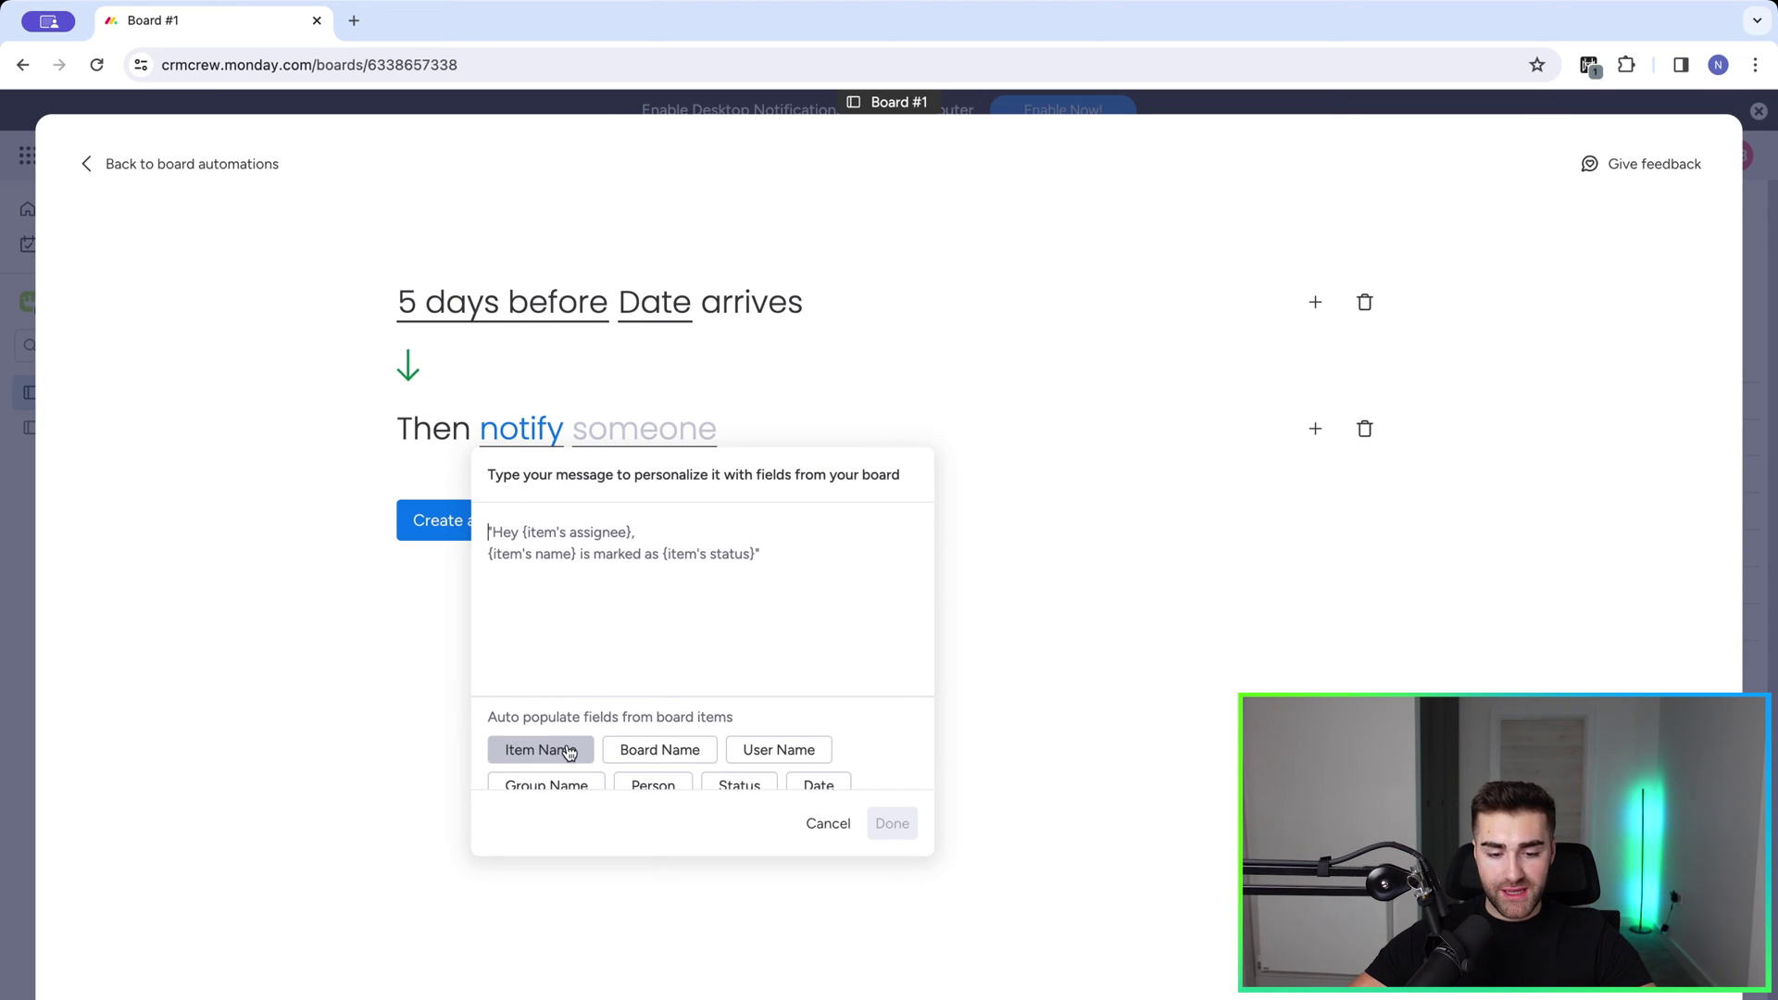
pyautogui.scroll(-1, 731, 743)
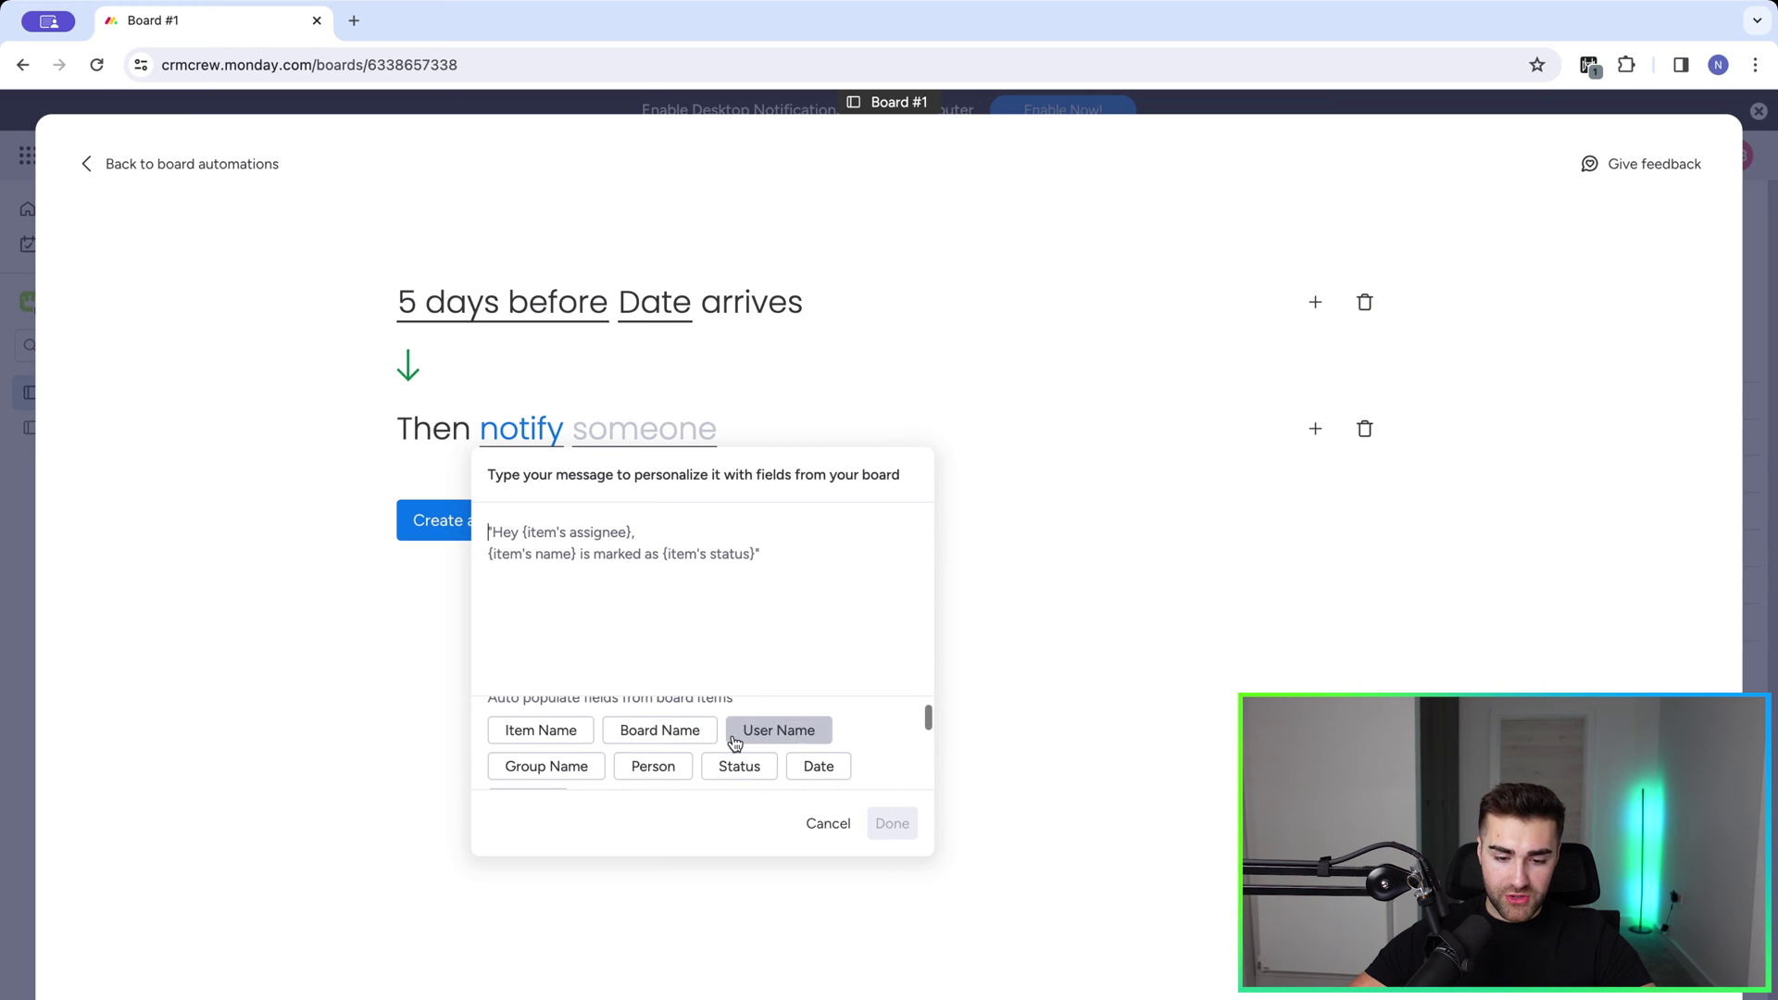
pyautogui.scroll(-1, 734, 742)
pyautogui.scroll(-1, 735, 742)
pyautogui.scroll(3, 738, 741)
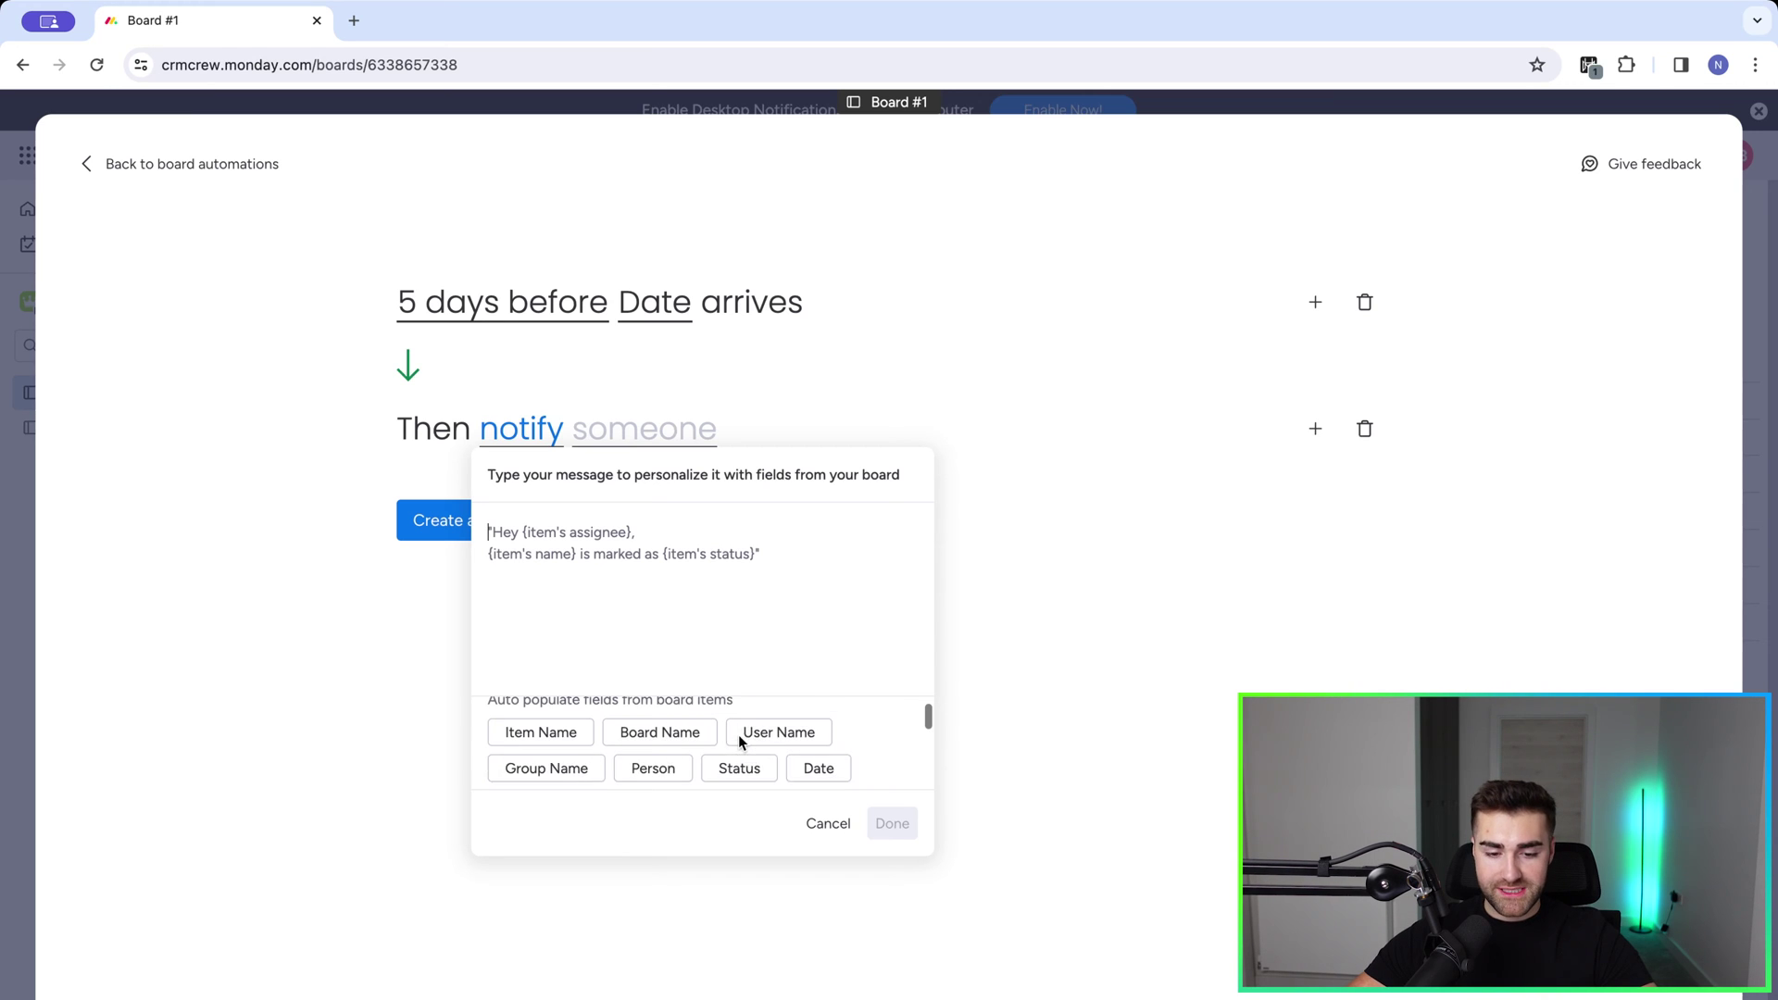
pyautogui.scroll(1, 739, 738)
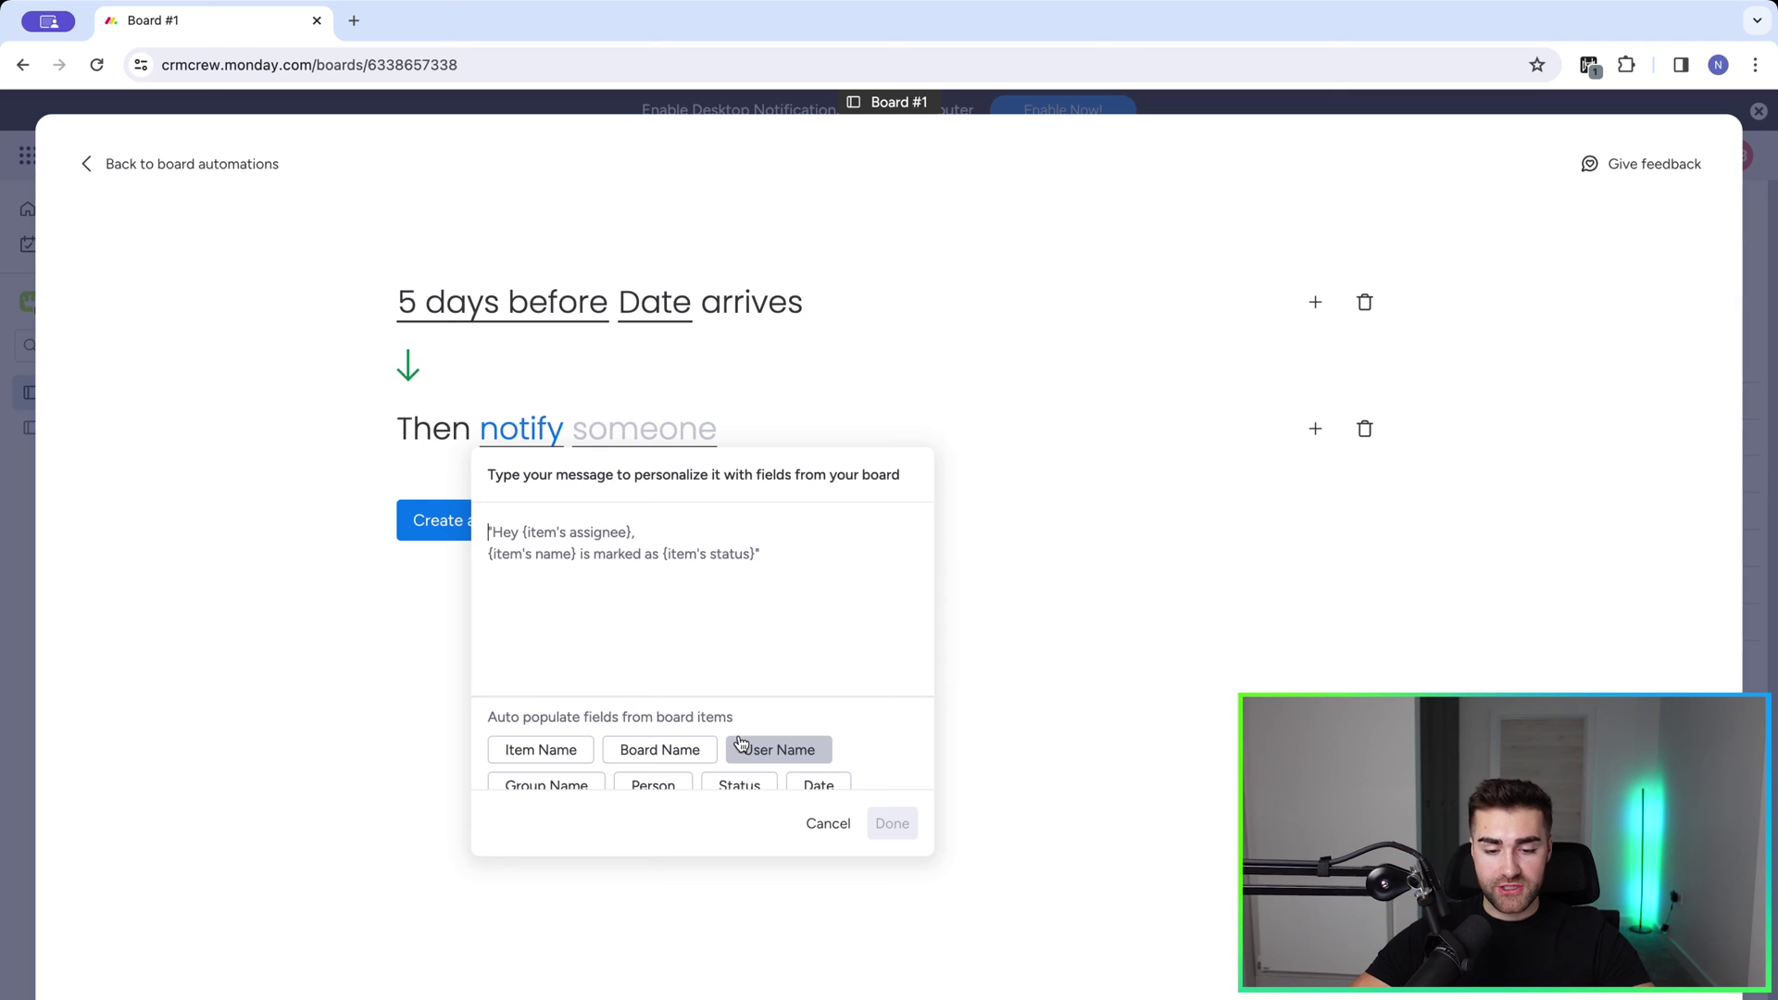
pyautogui.scroll(-1, 736, 741)
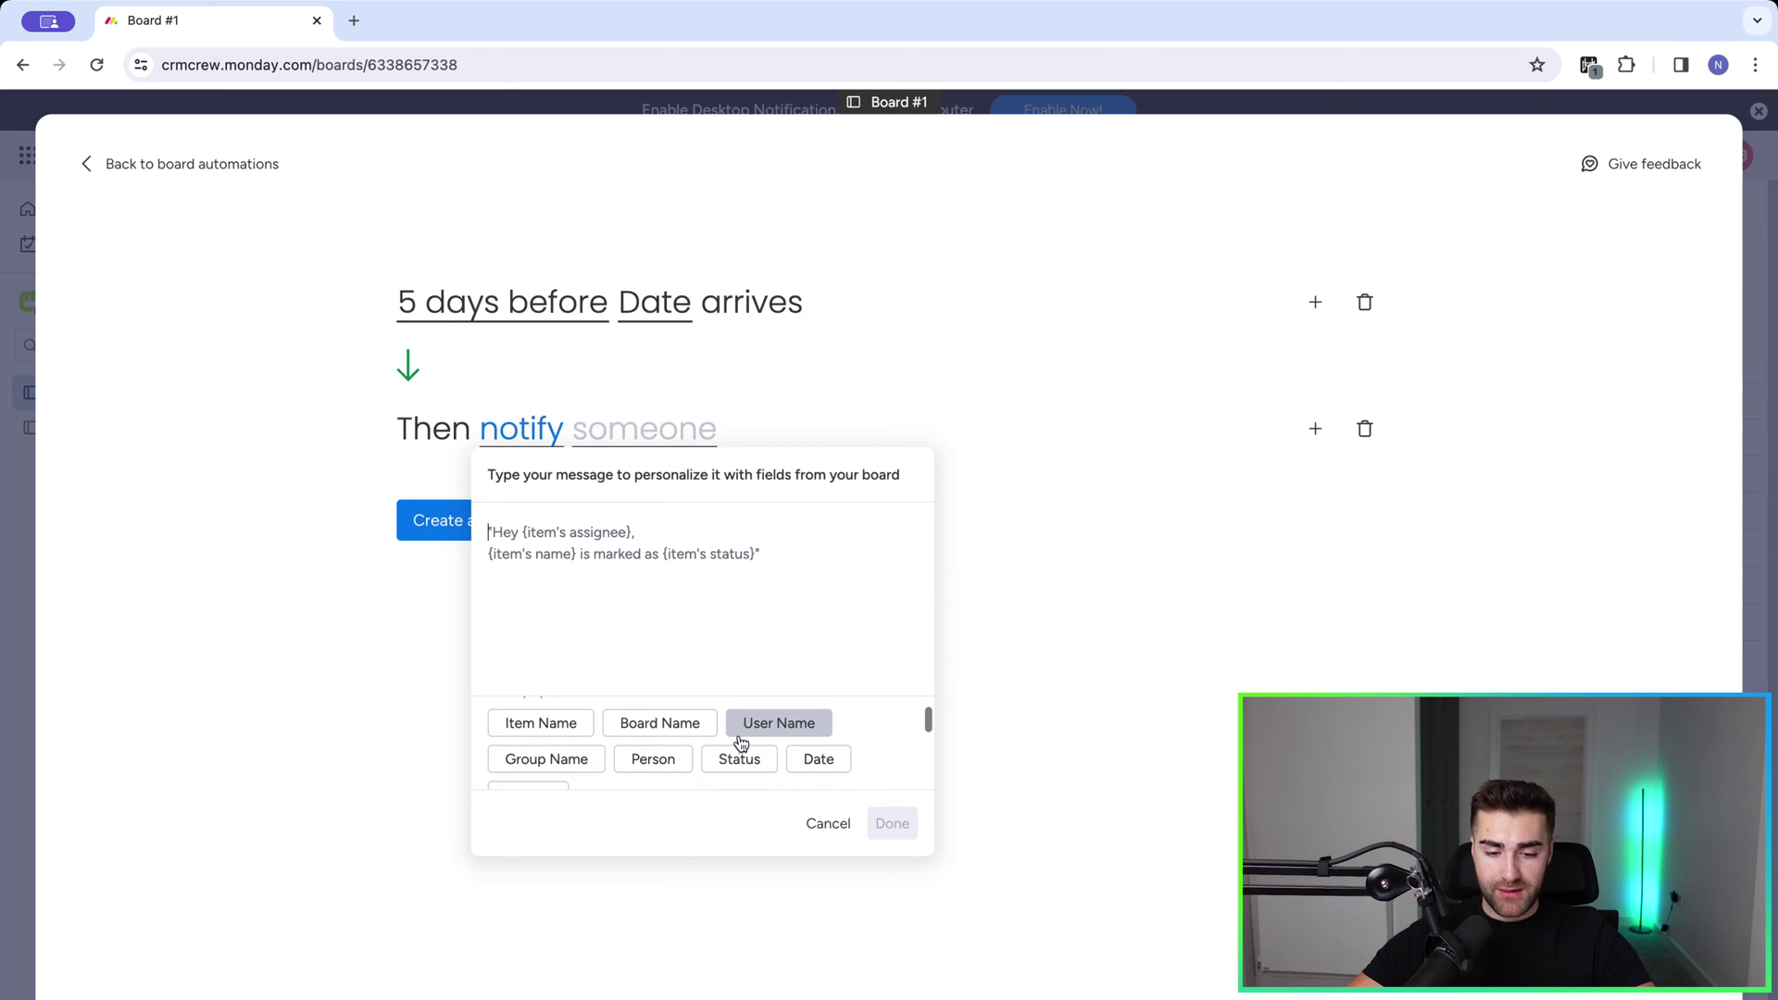
pyautogui.scroll(1, 713, 743)
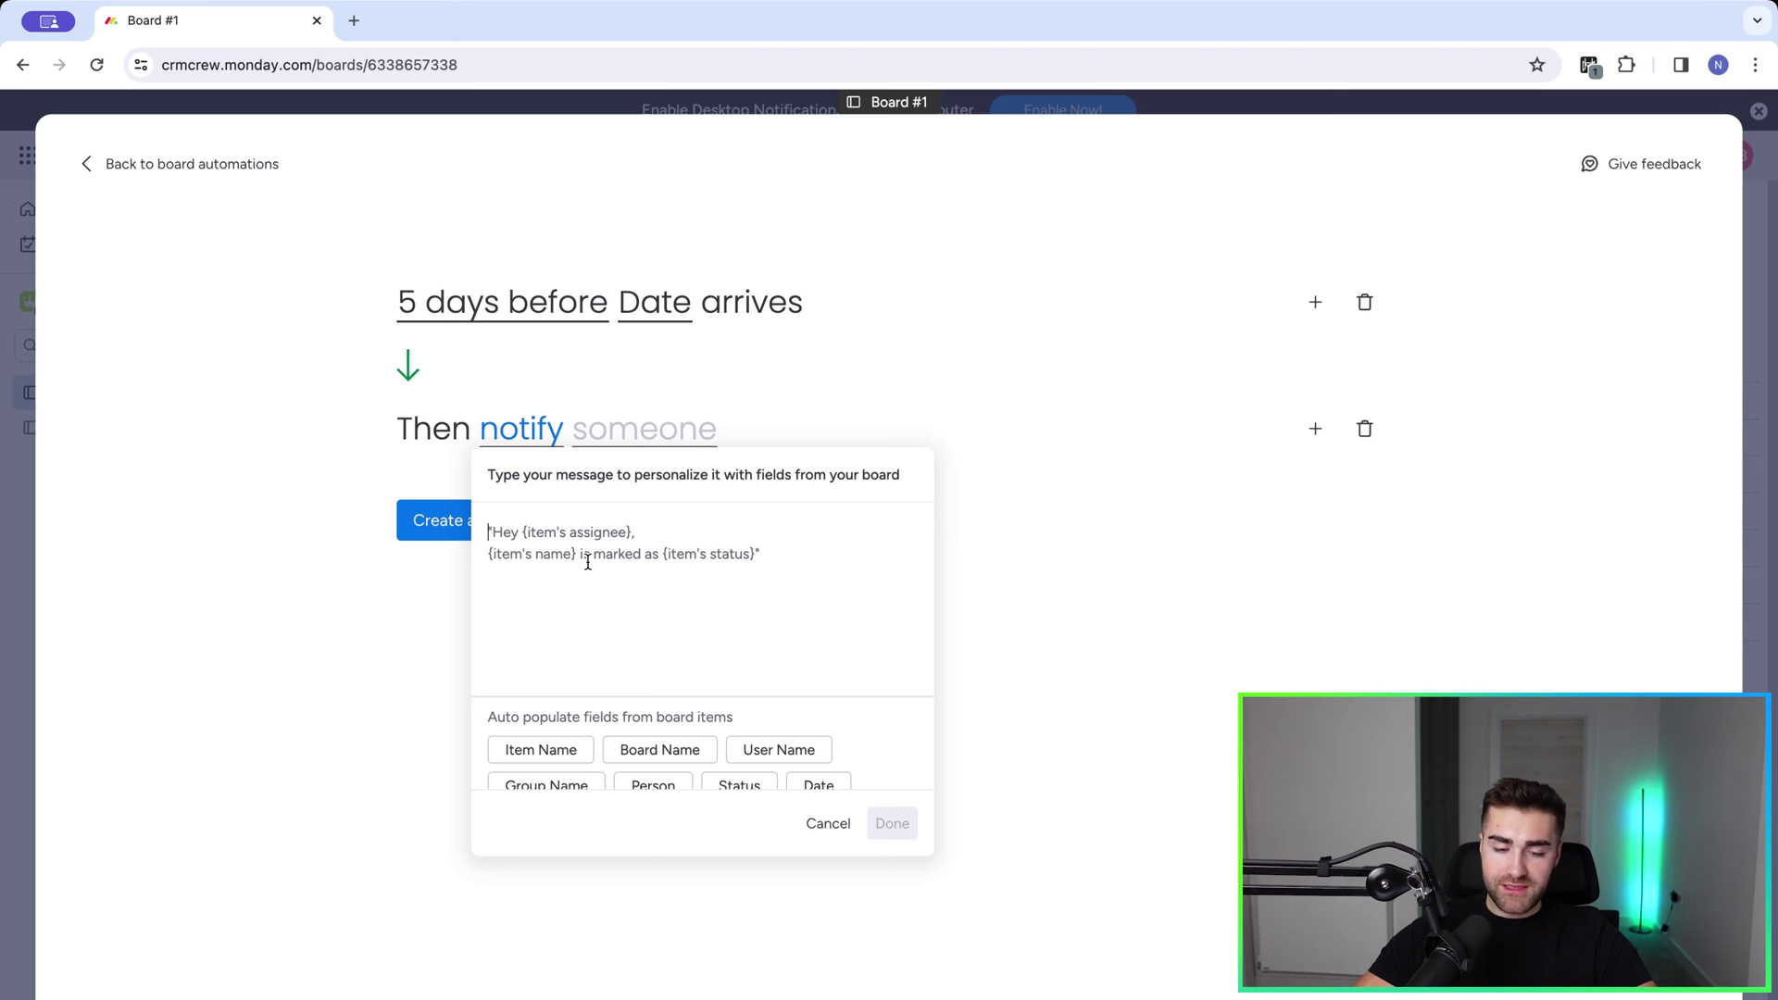
pyautogui.write('Useful message')
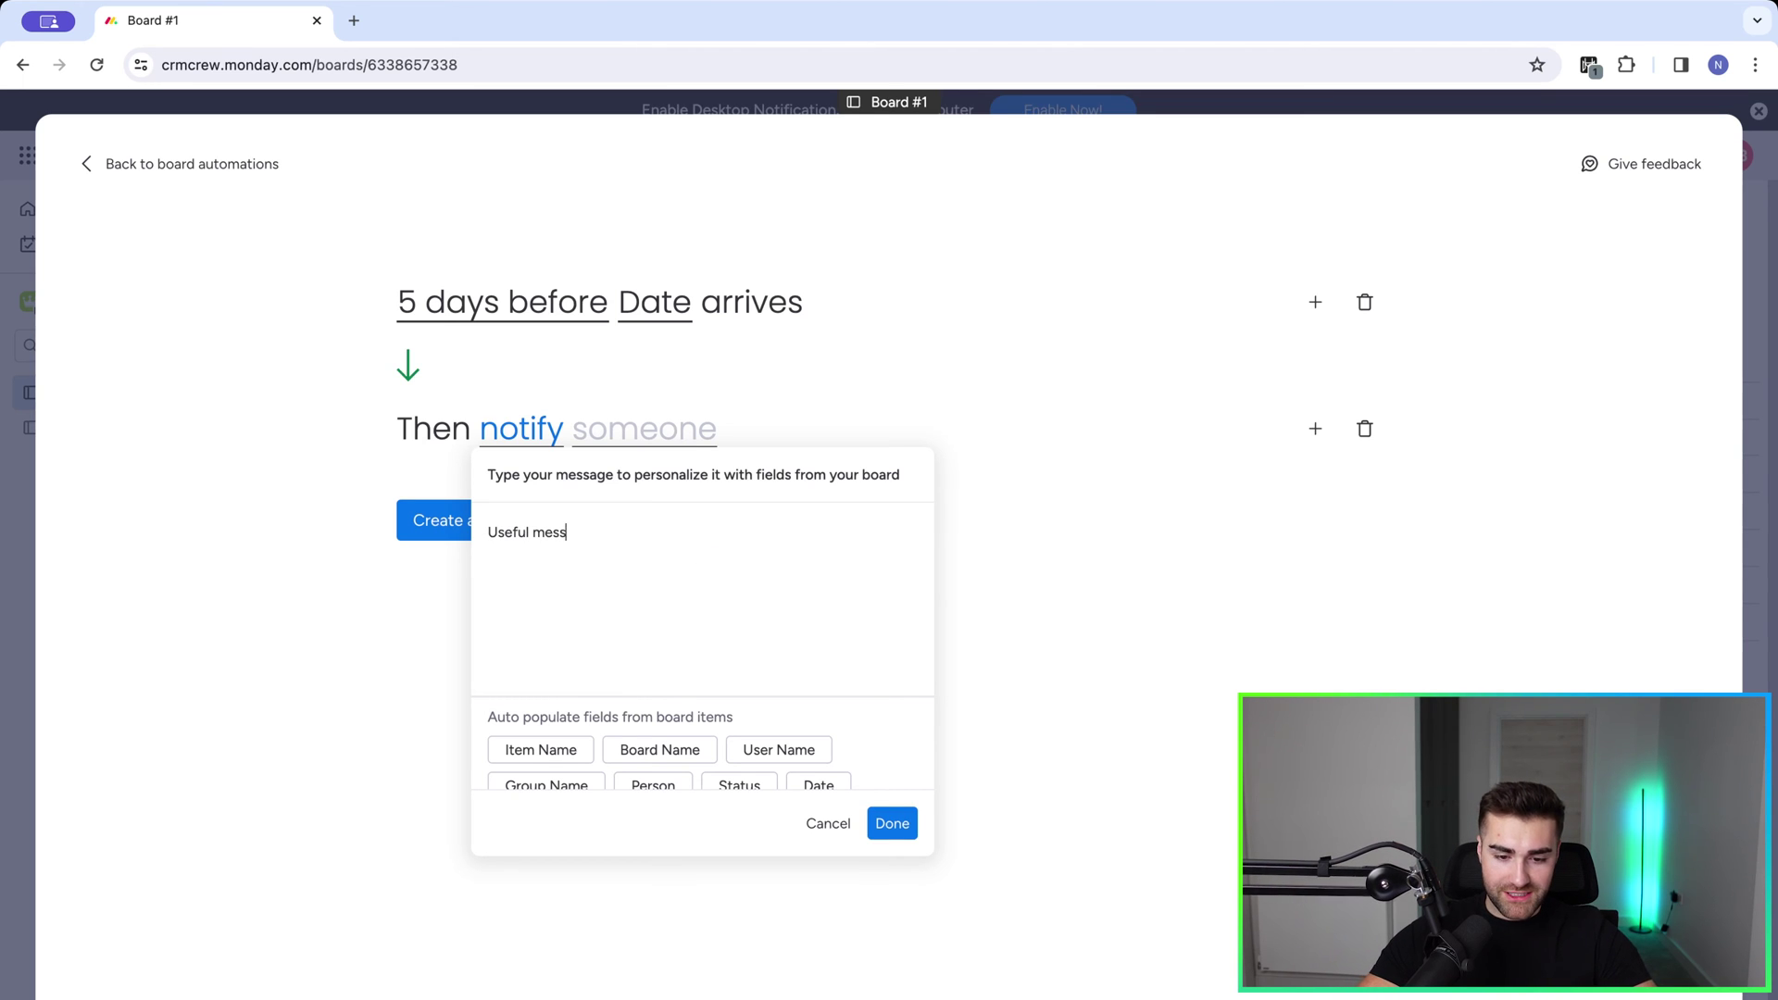
pyautogui.click(895, 820)
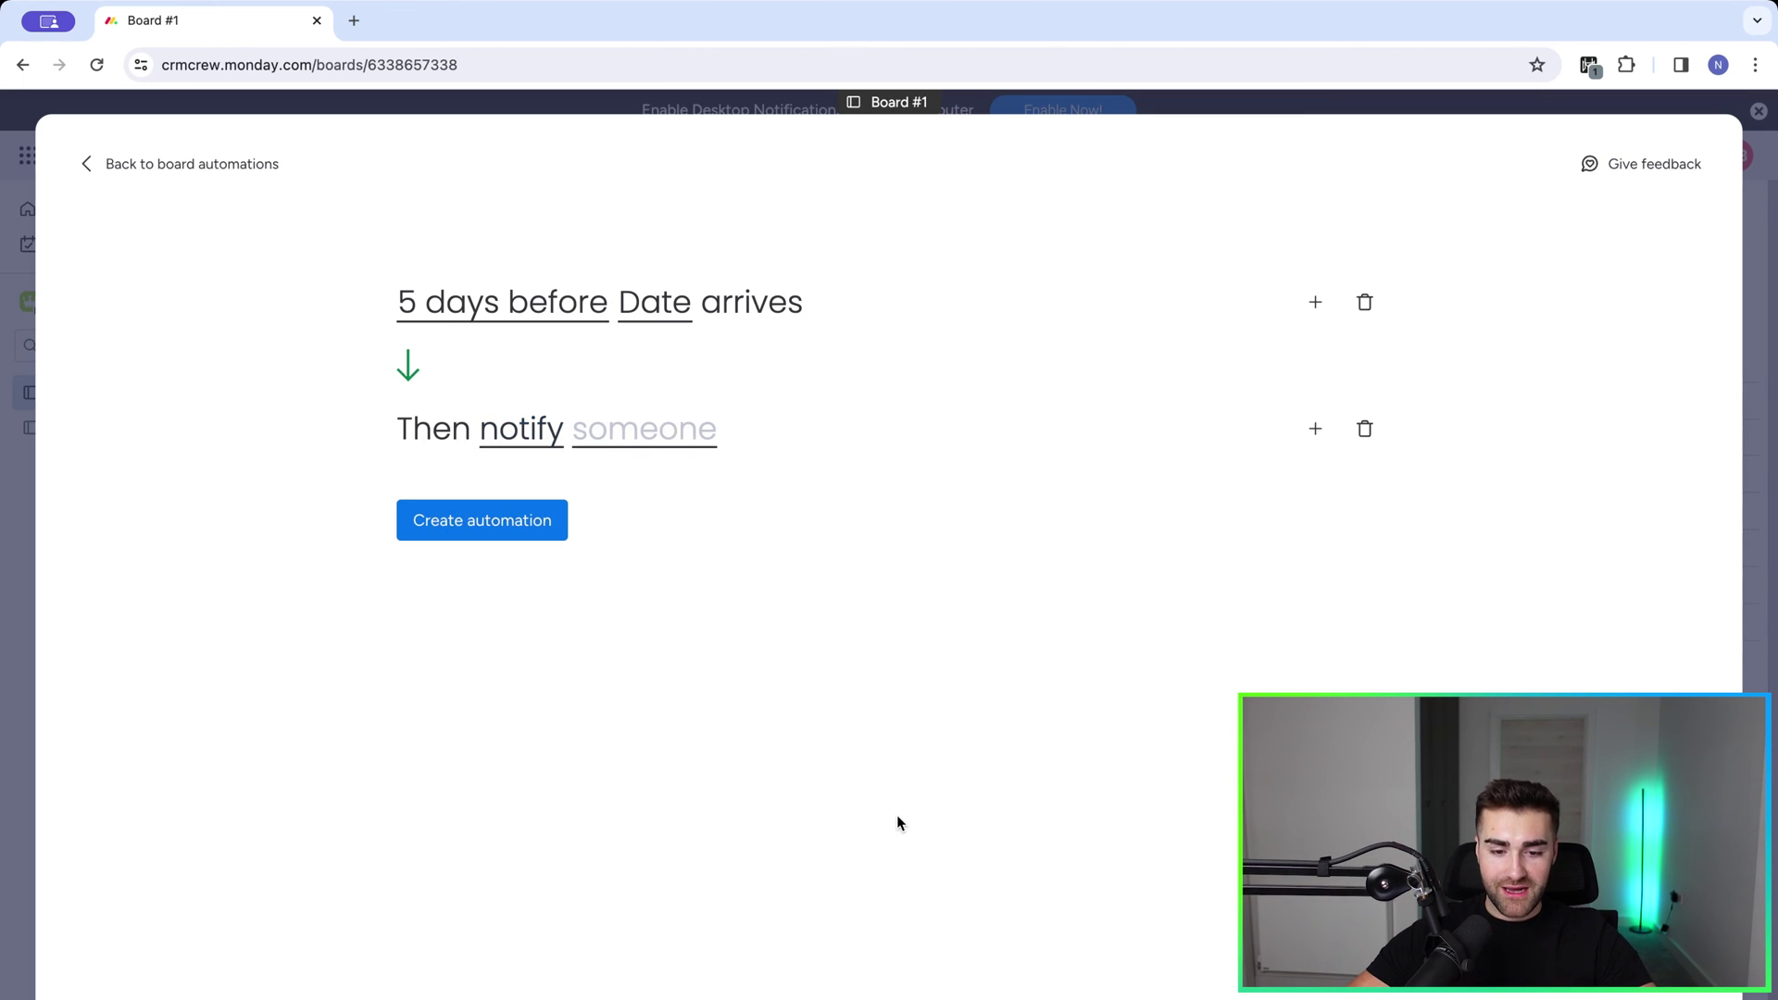
# Step: Send the notification to the Person people column and create the automation
pyautogui.click(650, 446)
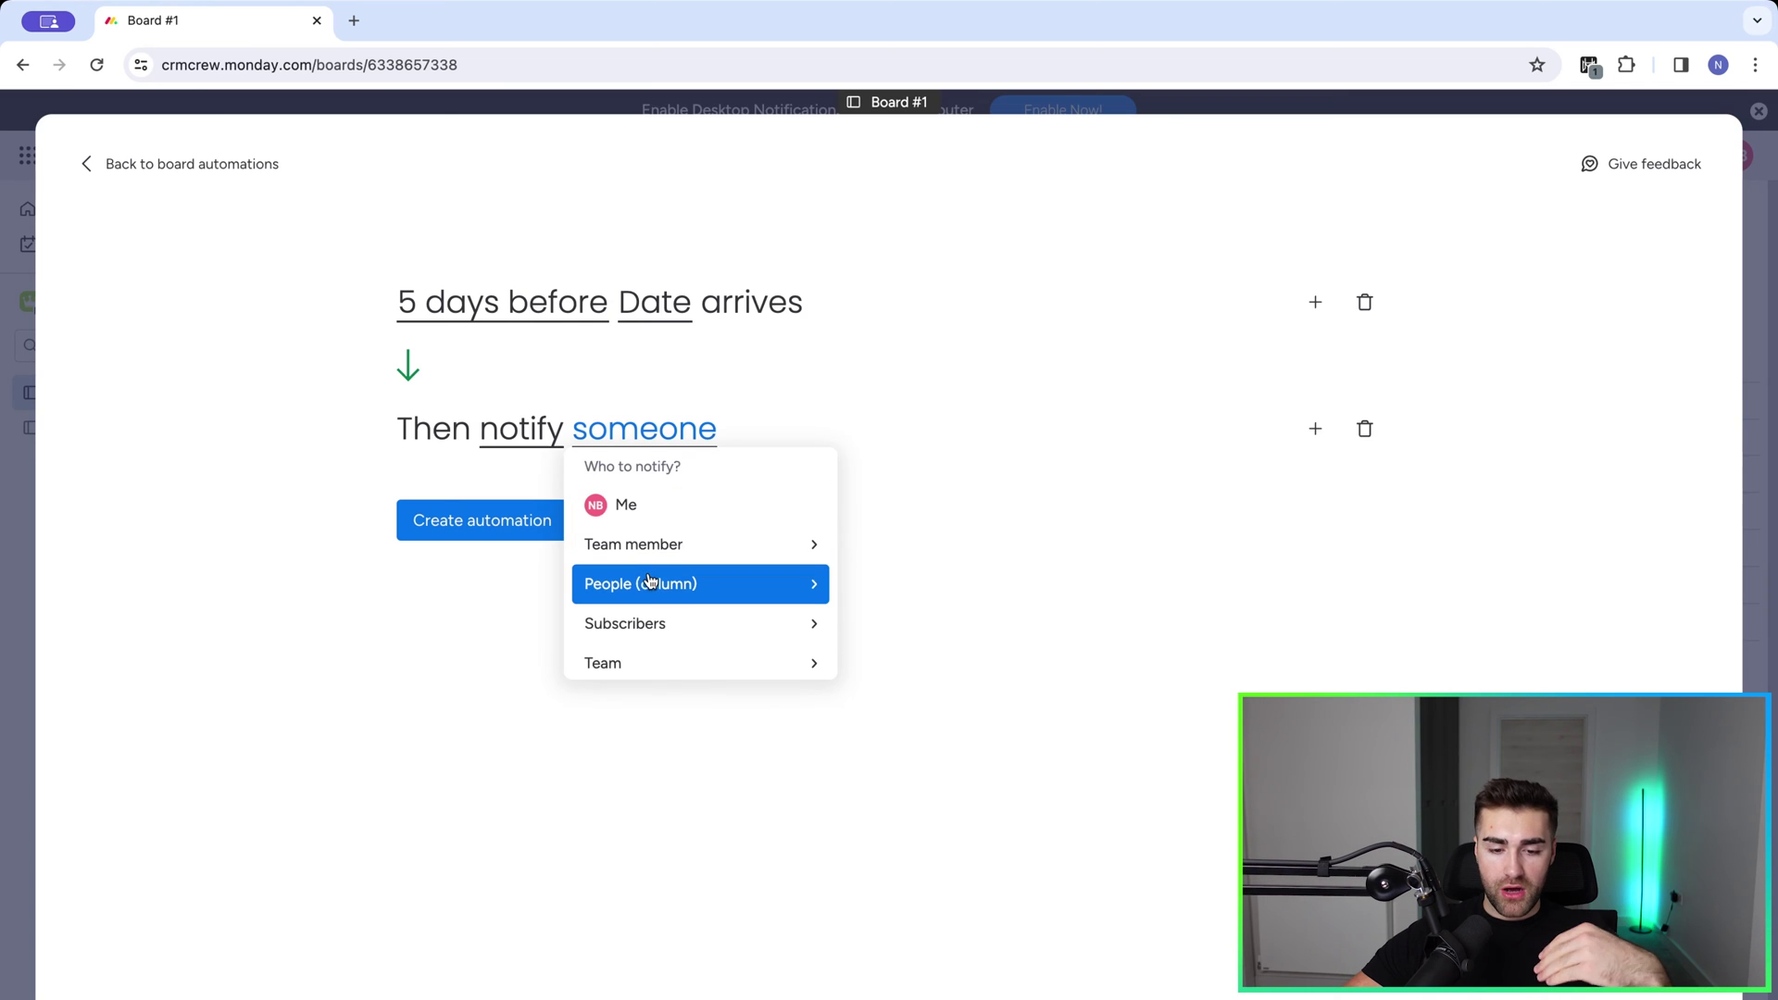
pyautogui.scroll(-1, 650, 580)
pyautogui.scroll(1, 650, 581)
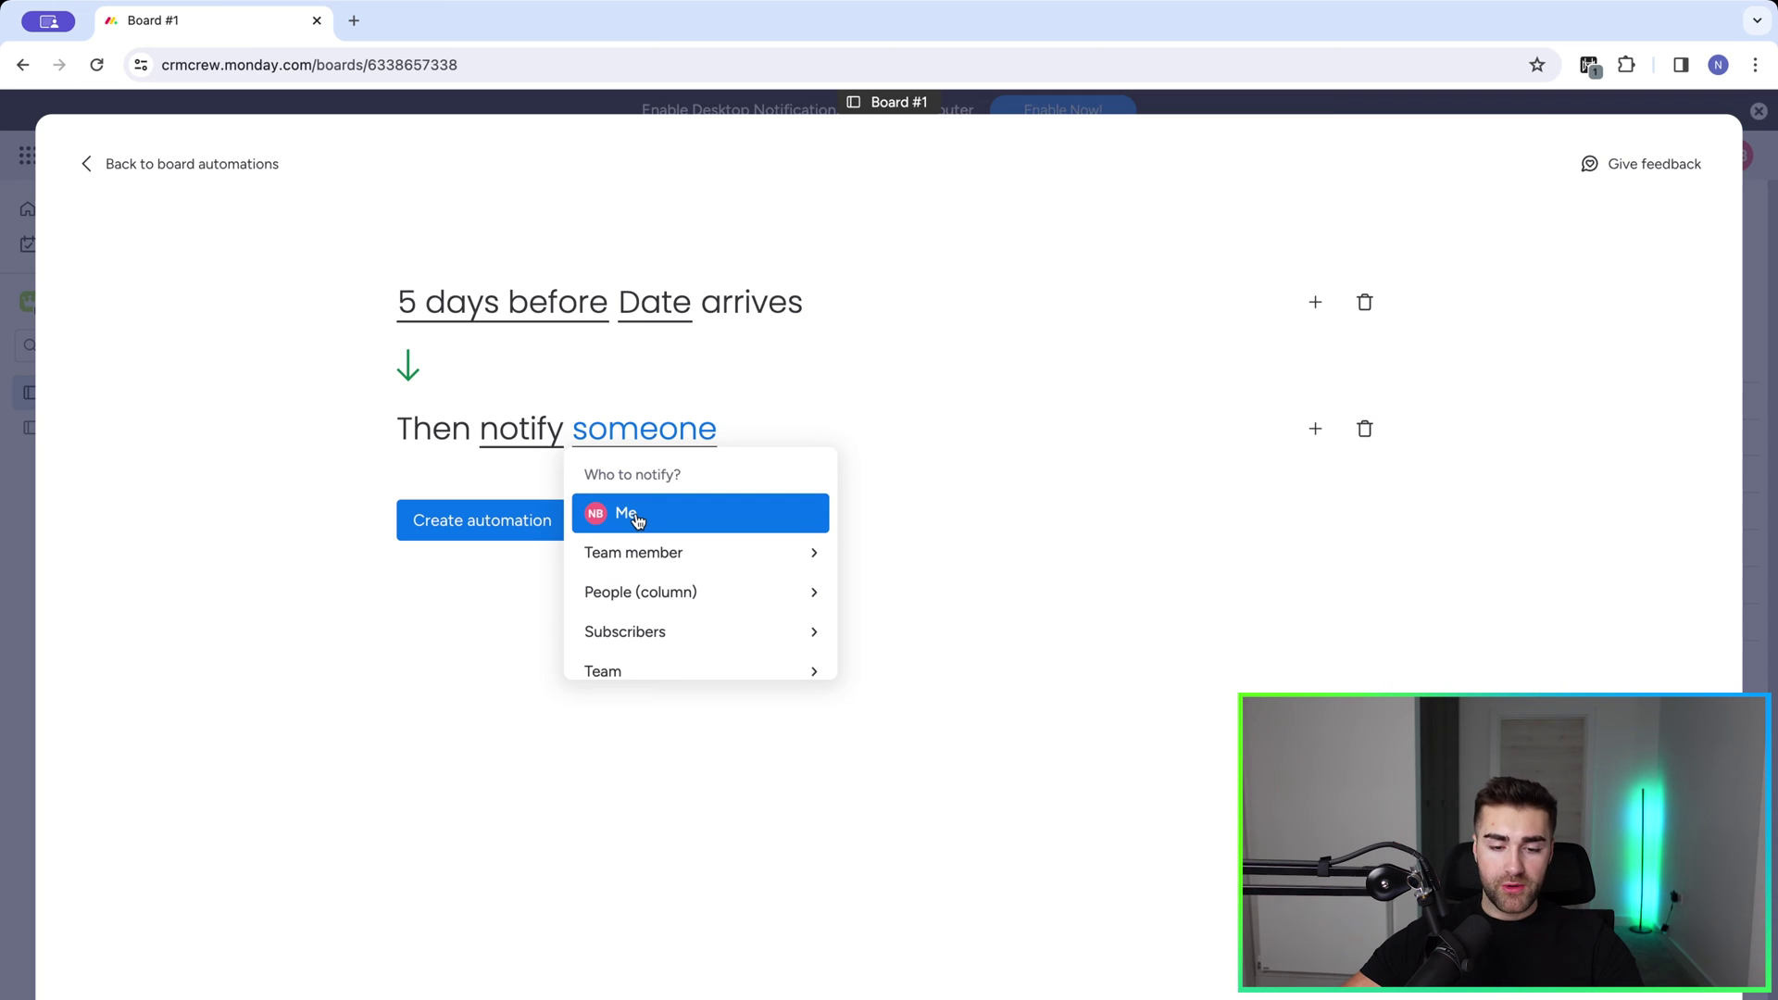
pyautogui.scroll(-2, 639, 566)
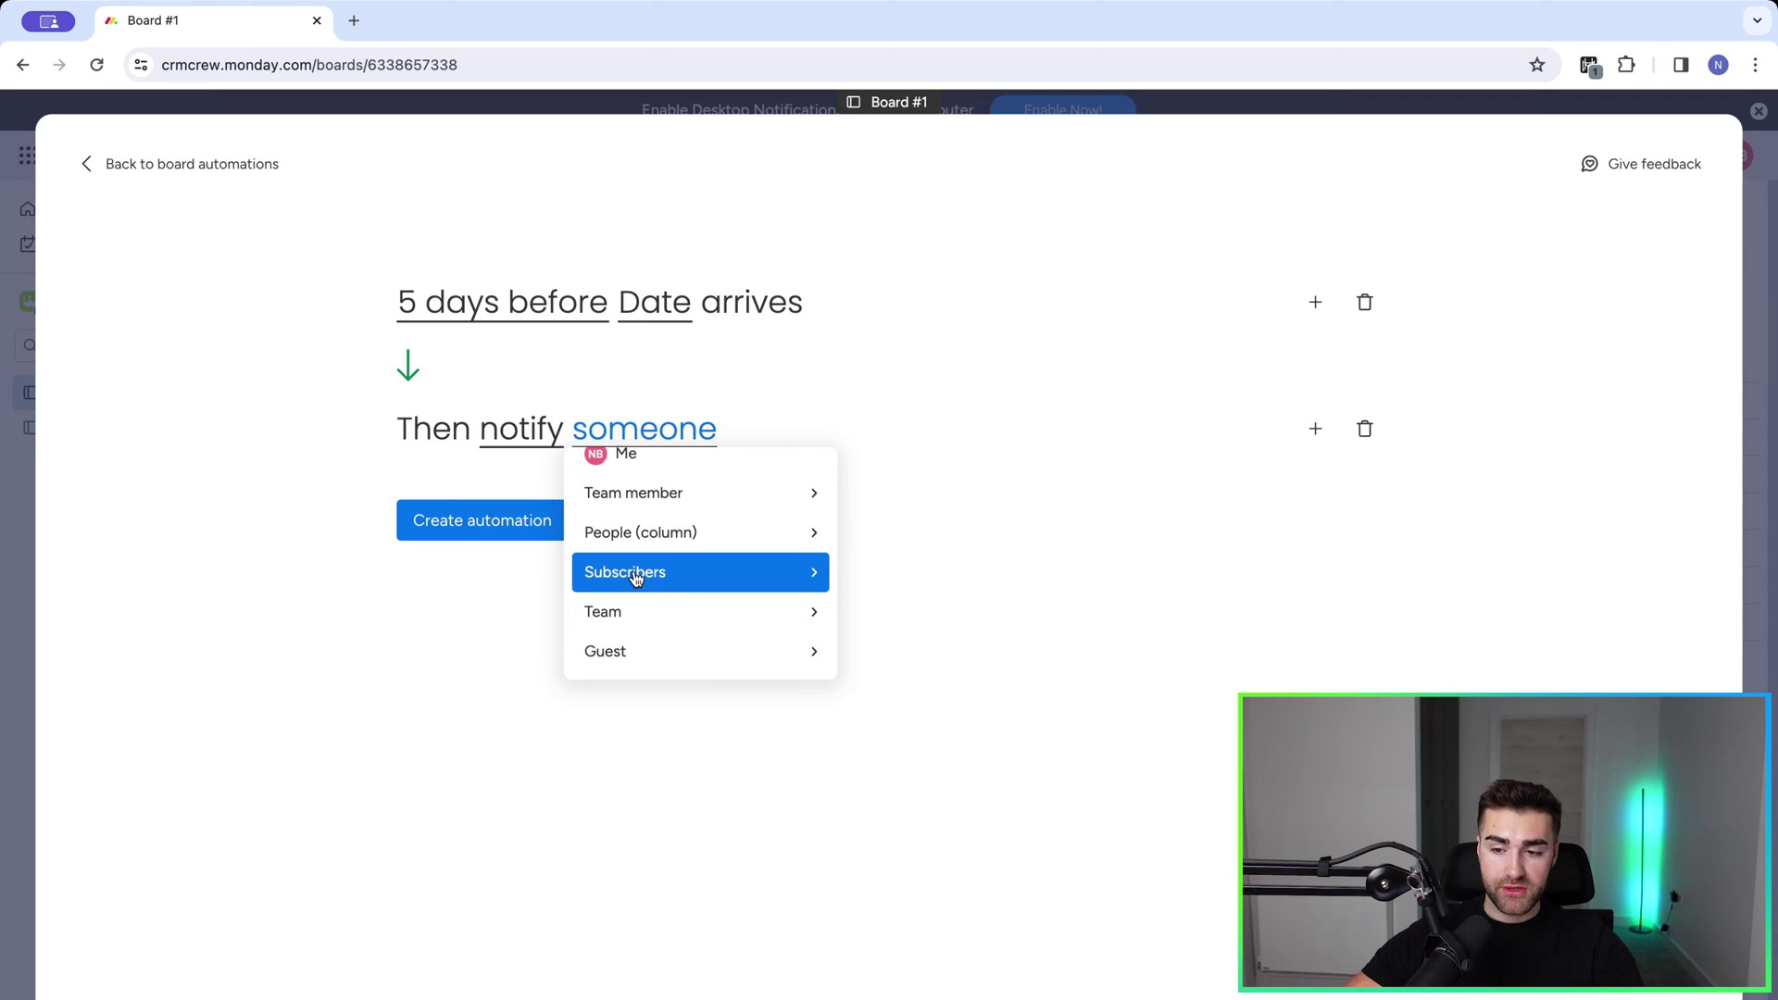
pyautogui.click(617, 648)
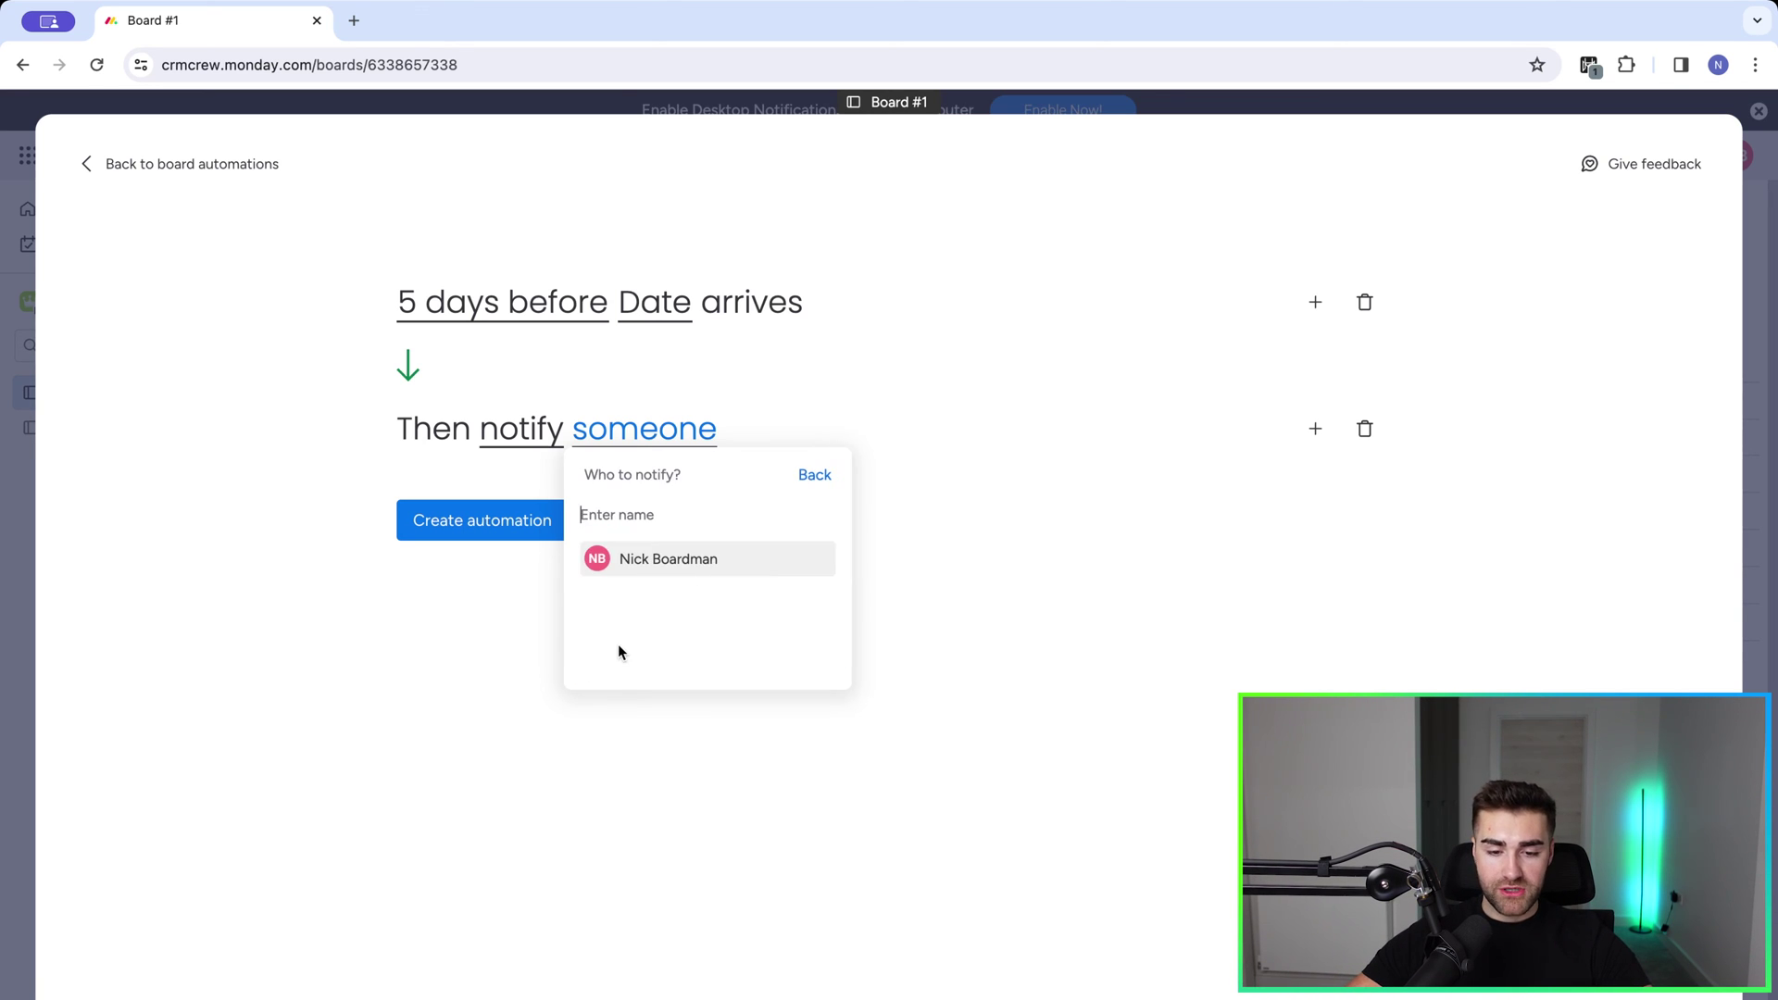
pyautogui.click(805, 472)
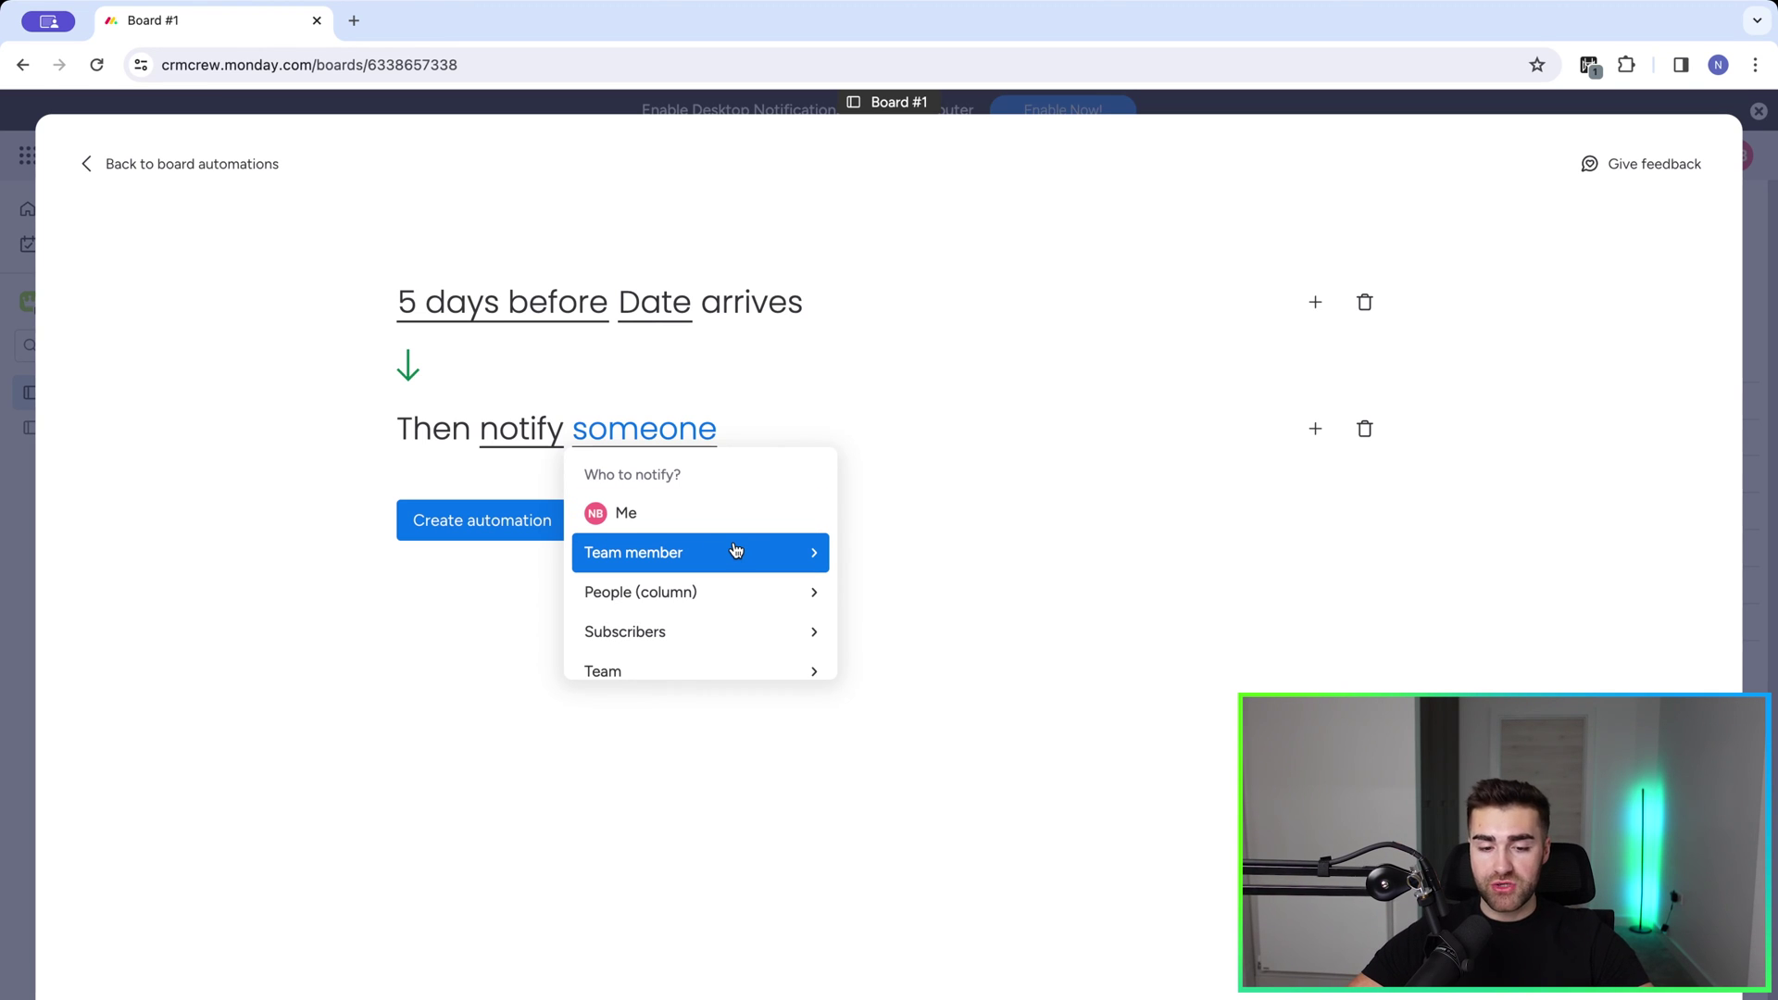
pyautogui.click(690, 586)
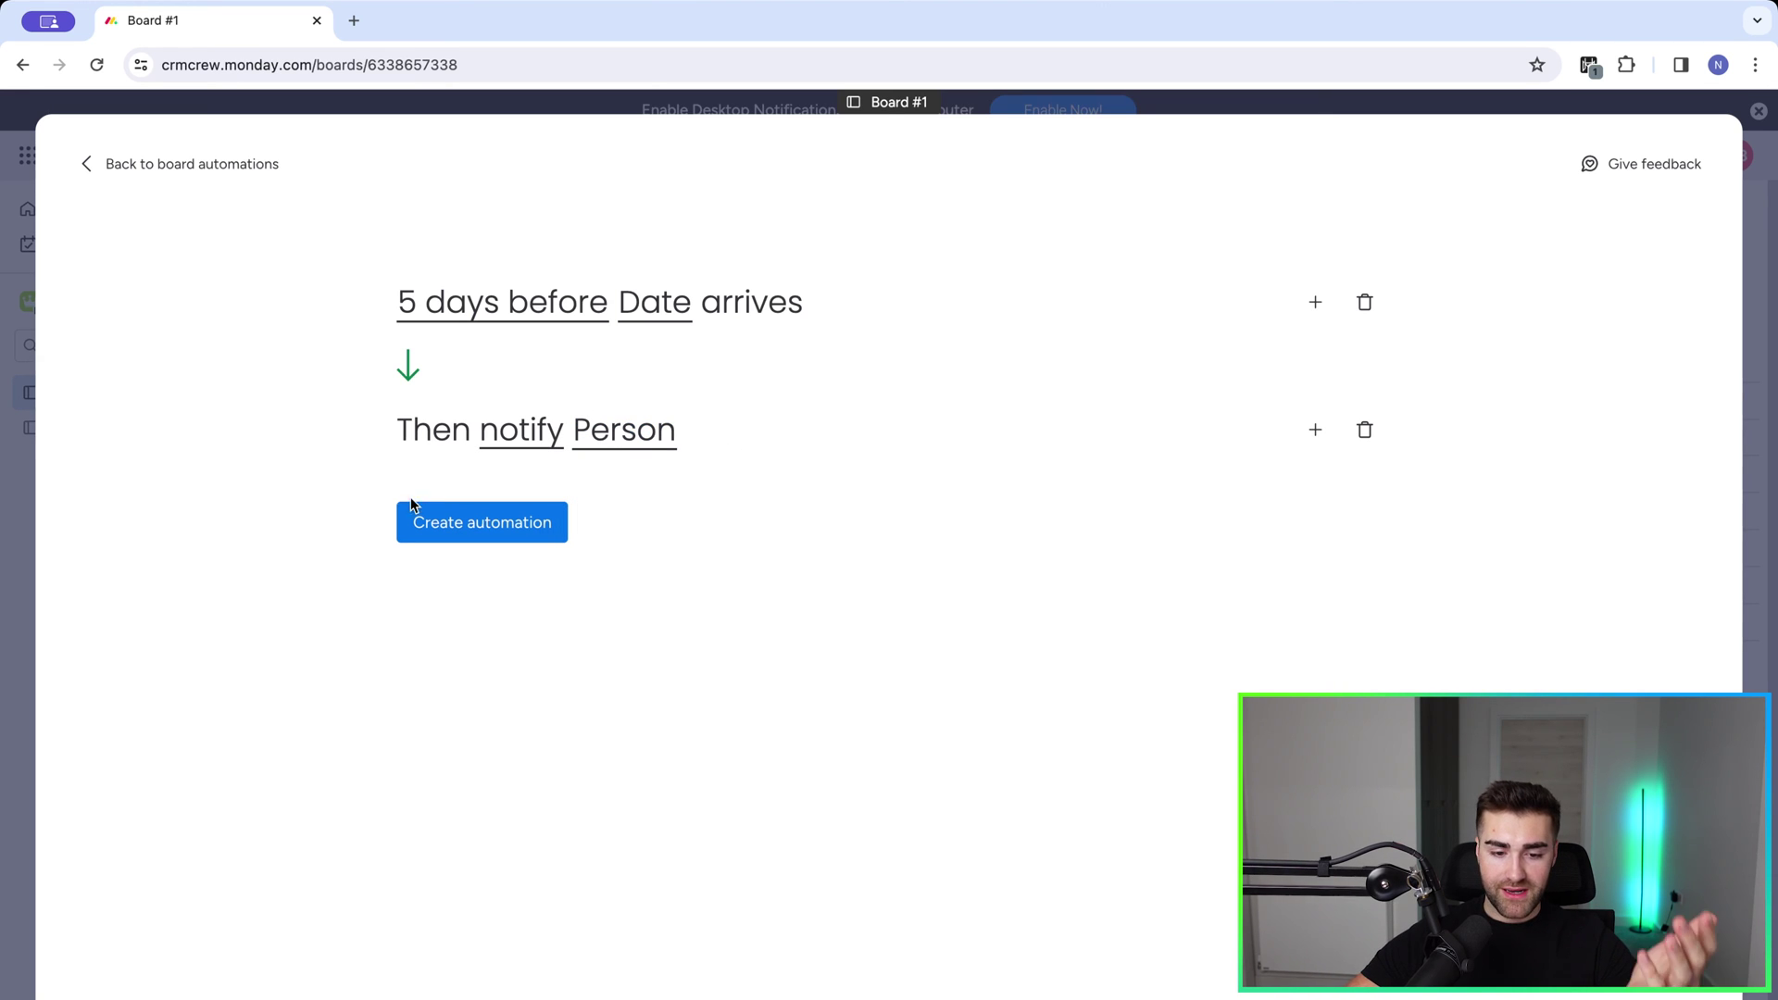
pyautogui.click(454, 526)
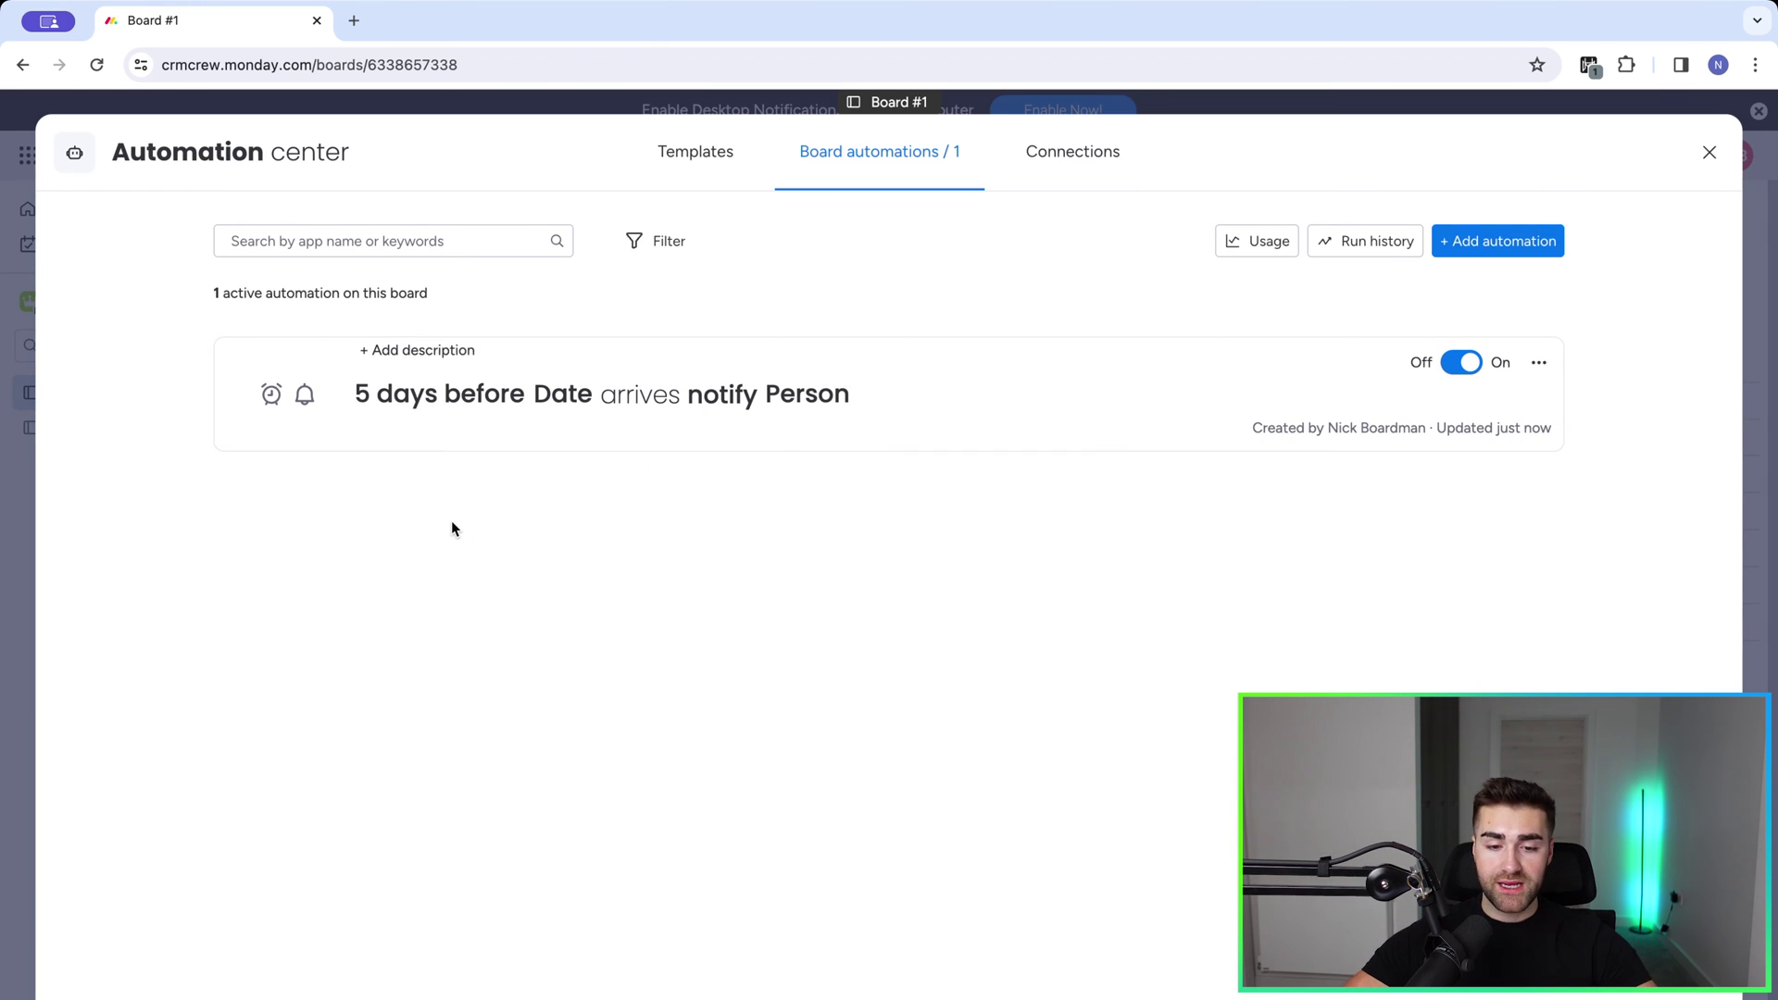
# Step: Close and reopen the Automation center to see the one active automation
pyautogui.press('Escape')
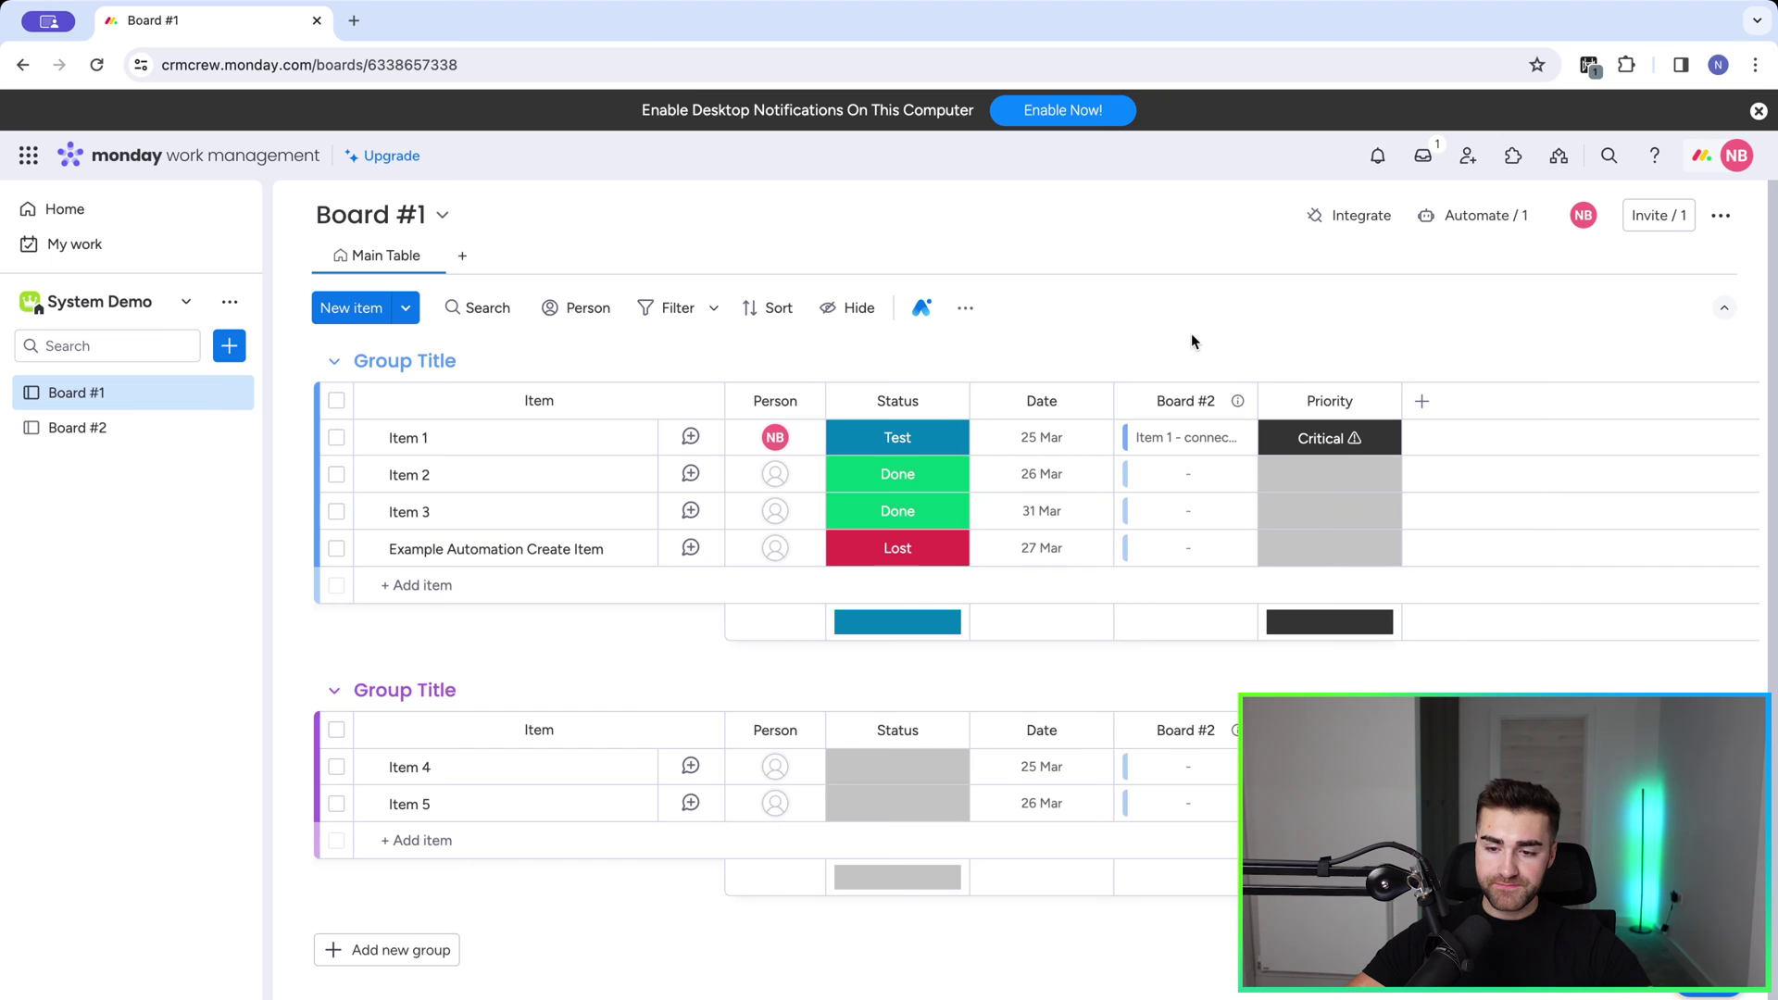
pyautogui.click(1475, 217)
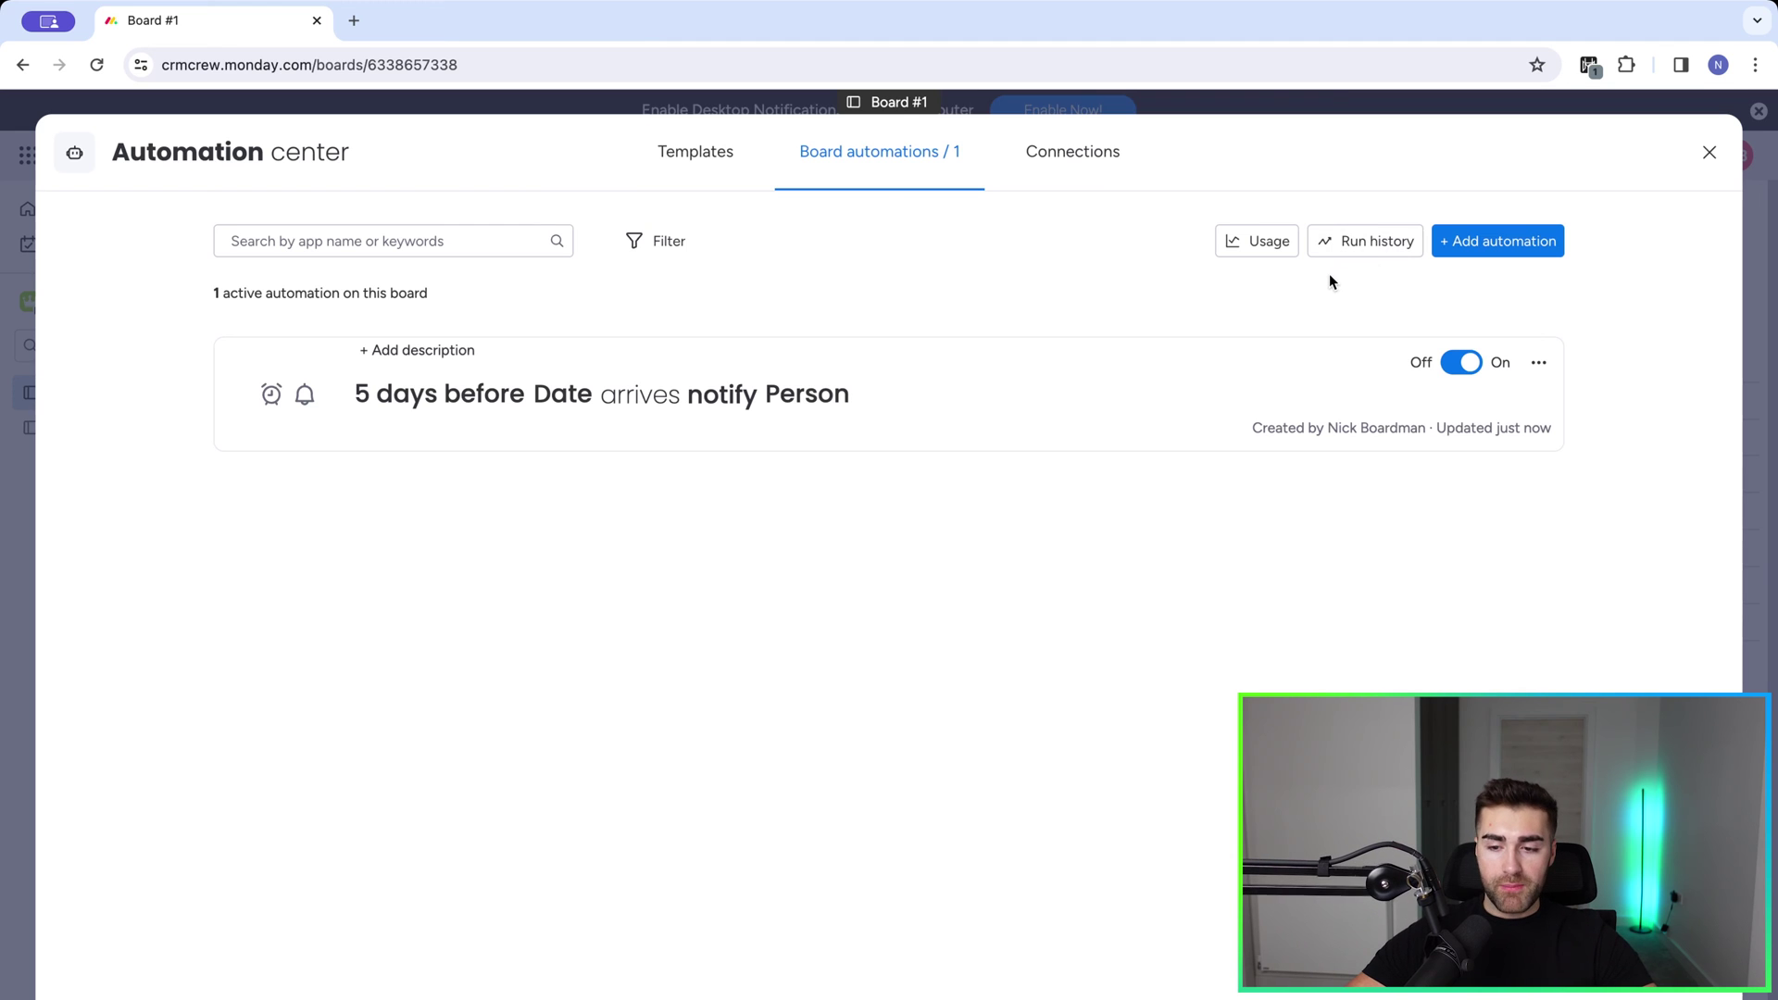
# Step: Start a second automation triggered 5 days before the Date column arrives
pyautogui.click(1479, 245)
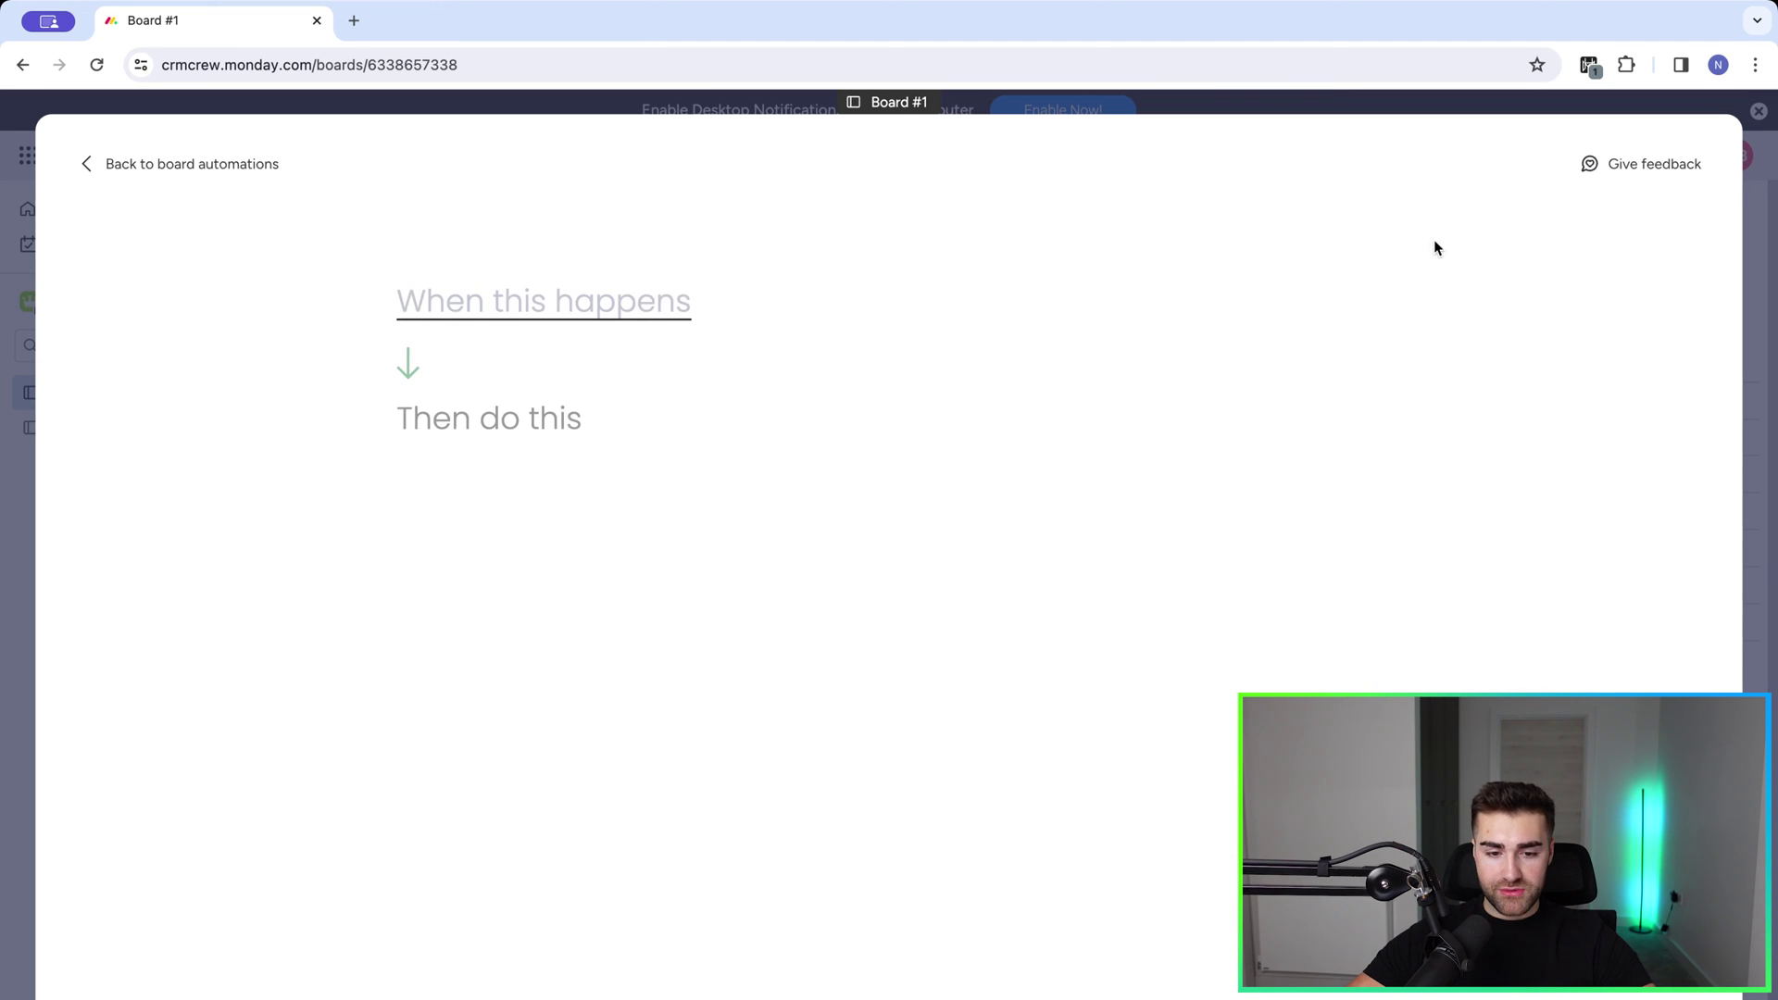
pyautogui.click(613, 294)
pyautogui.click(491, 467)
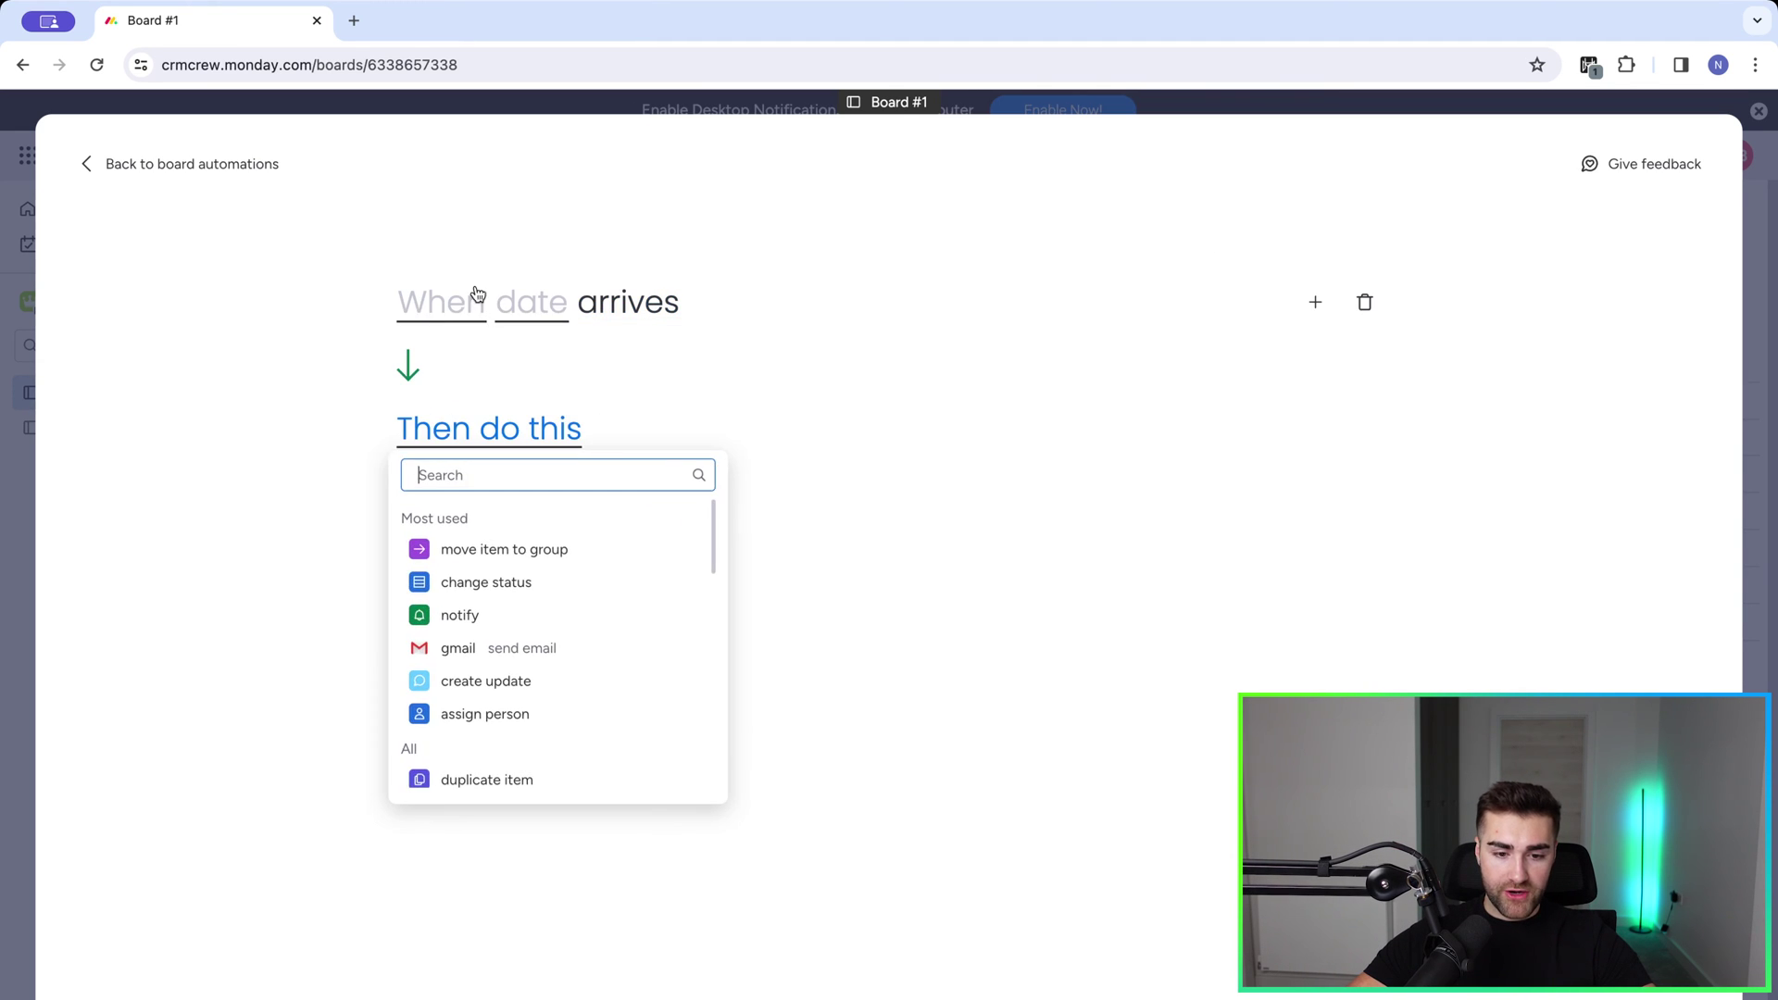
pyautogui.click(467, 294)
pyautogui.click(422, 451)
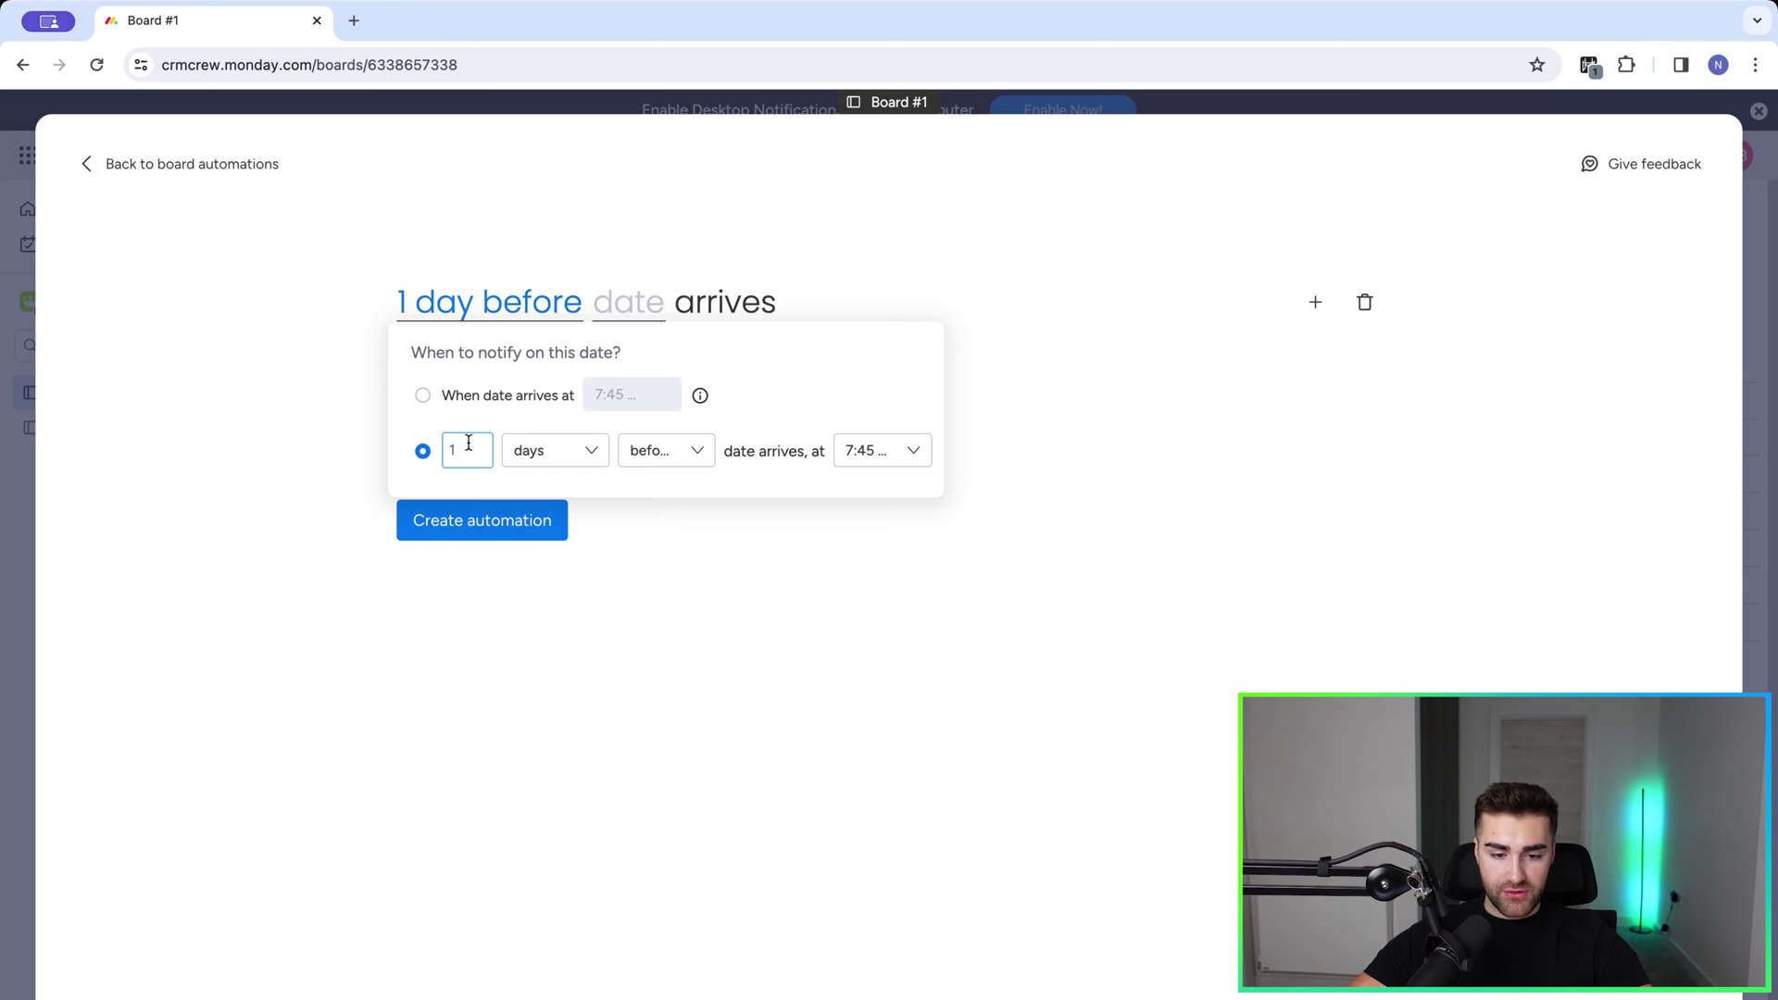
pyautogui.press('BackSpace')
pyautogui.write('5')
pyautogui.click(652, 454)
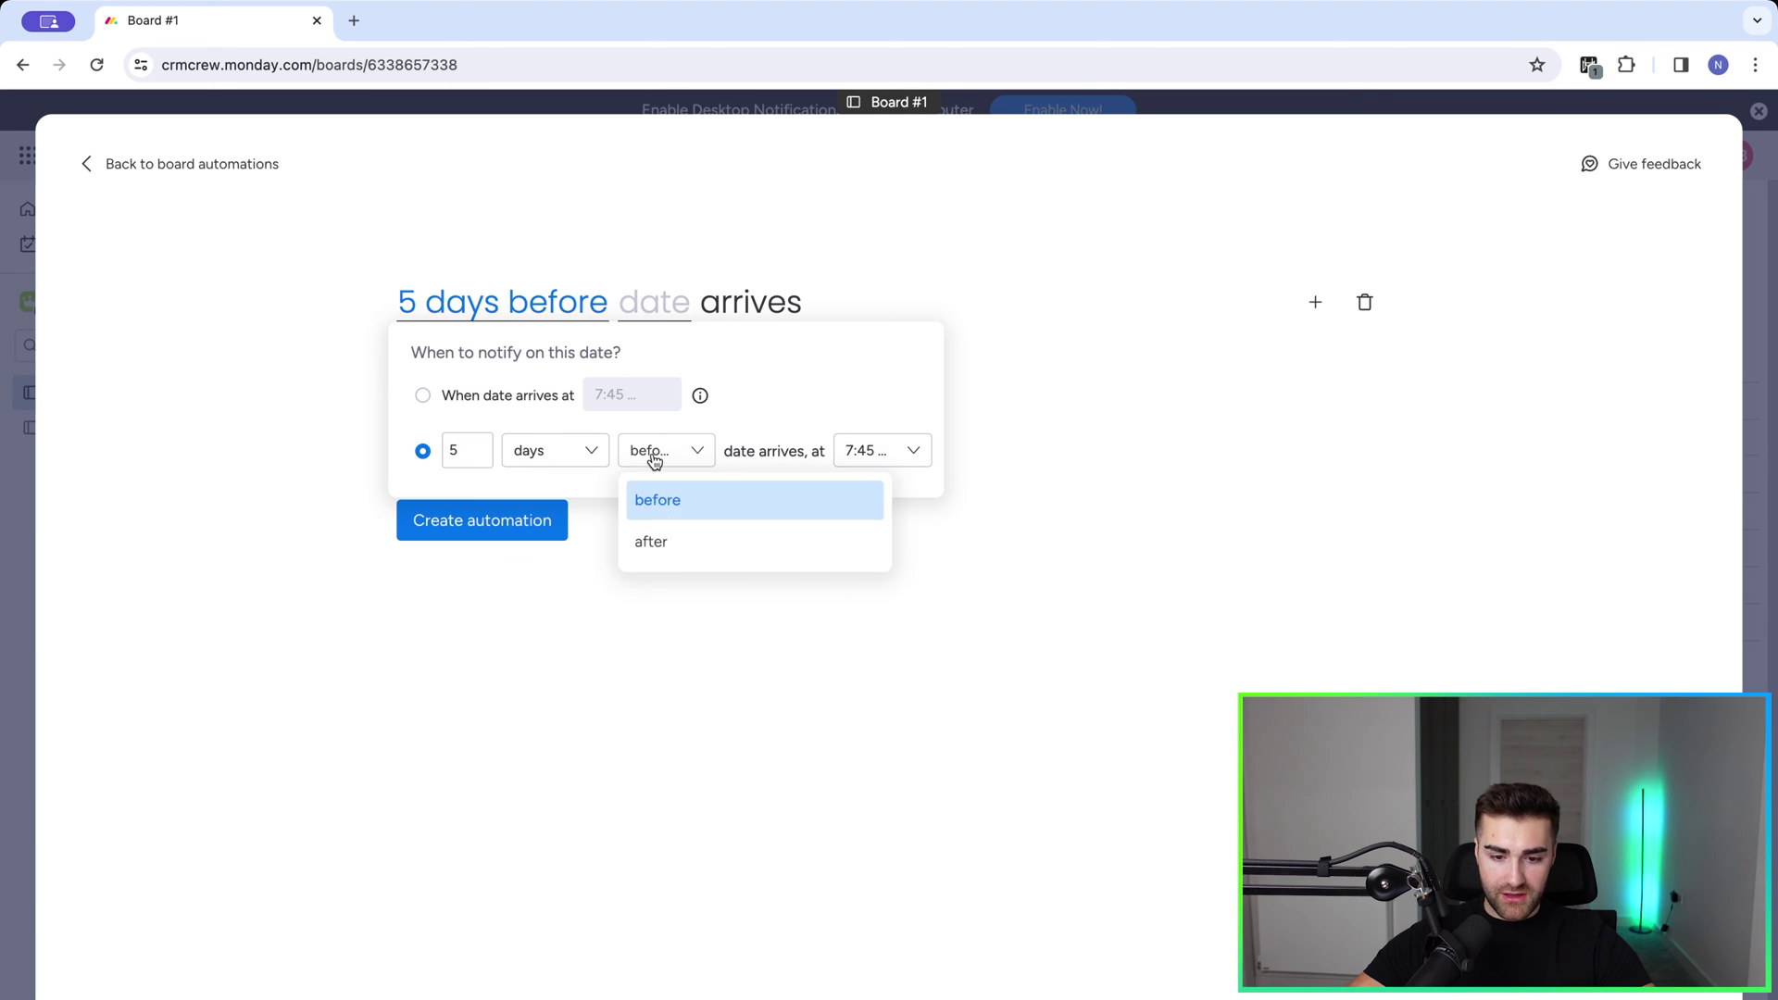
pyautogui.click(831, 413)
pyautogui.click(714, 302)
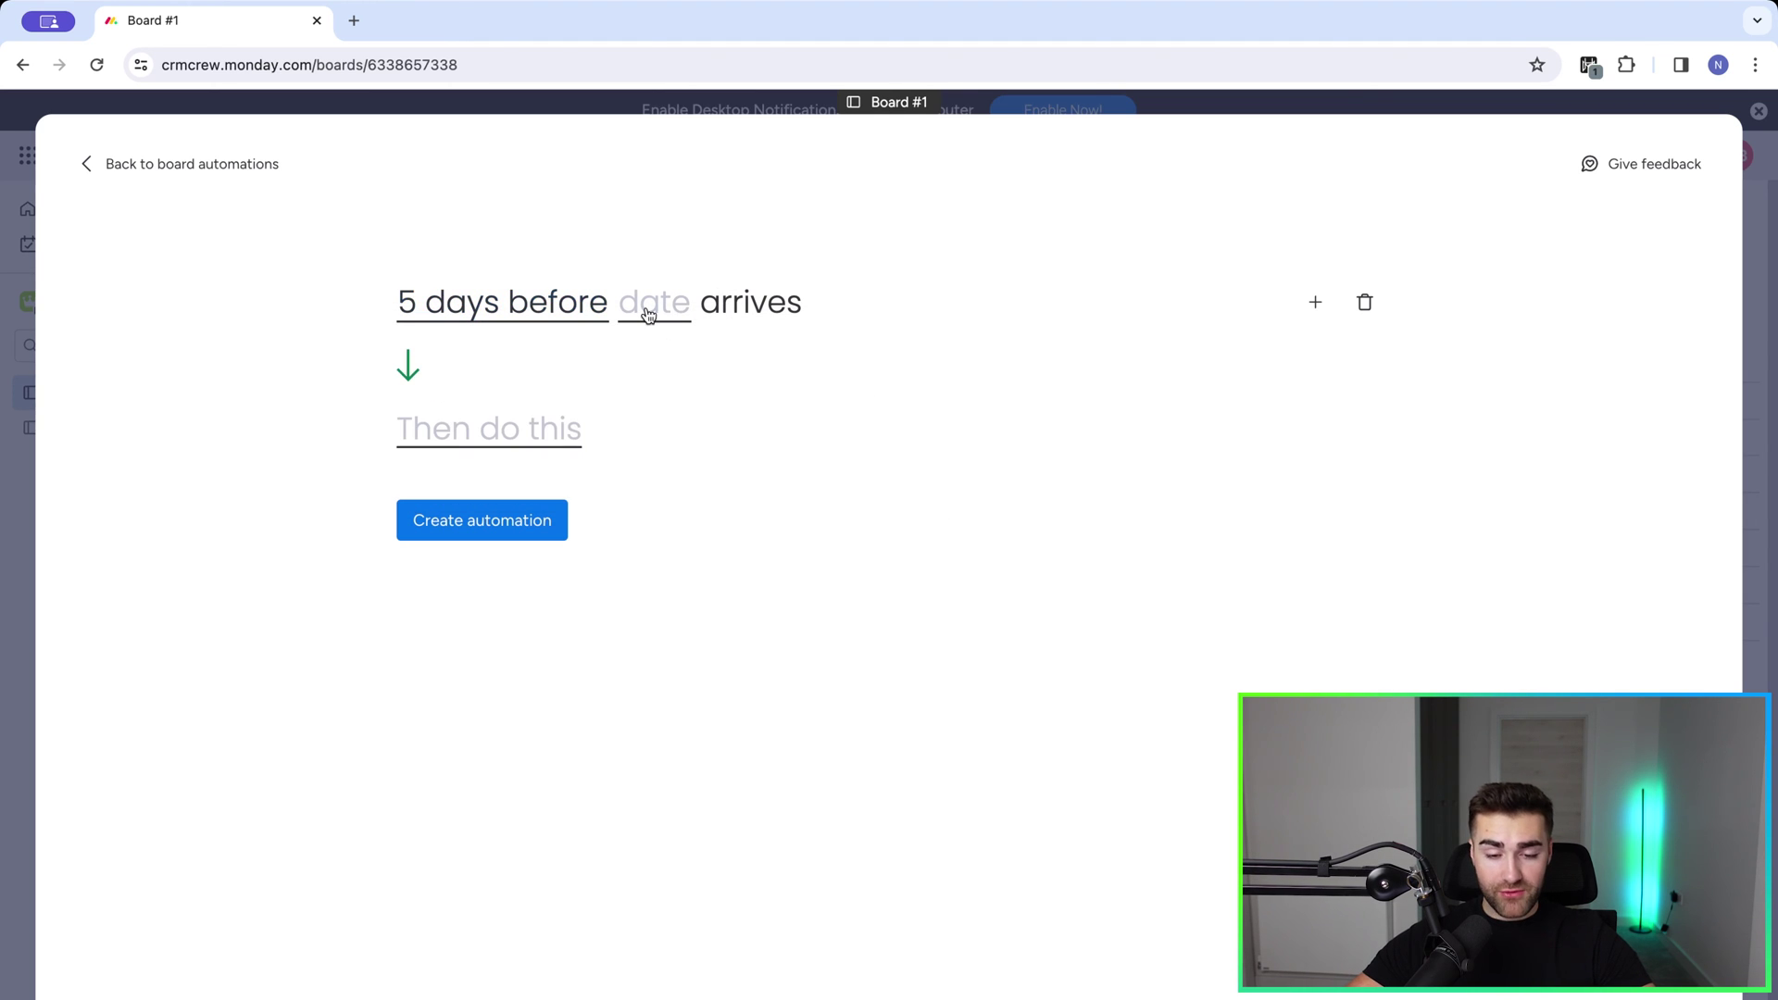
pyautogui.click(648, 312)
pyautogui.click(653, 383)
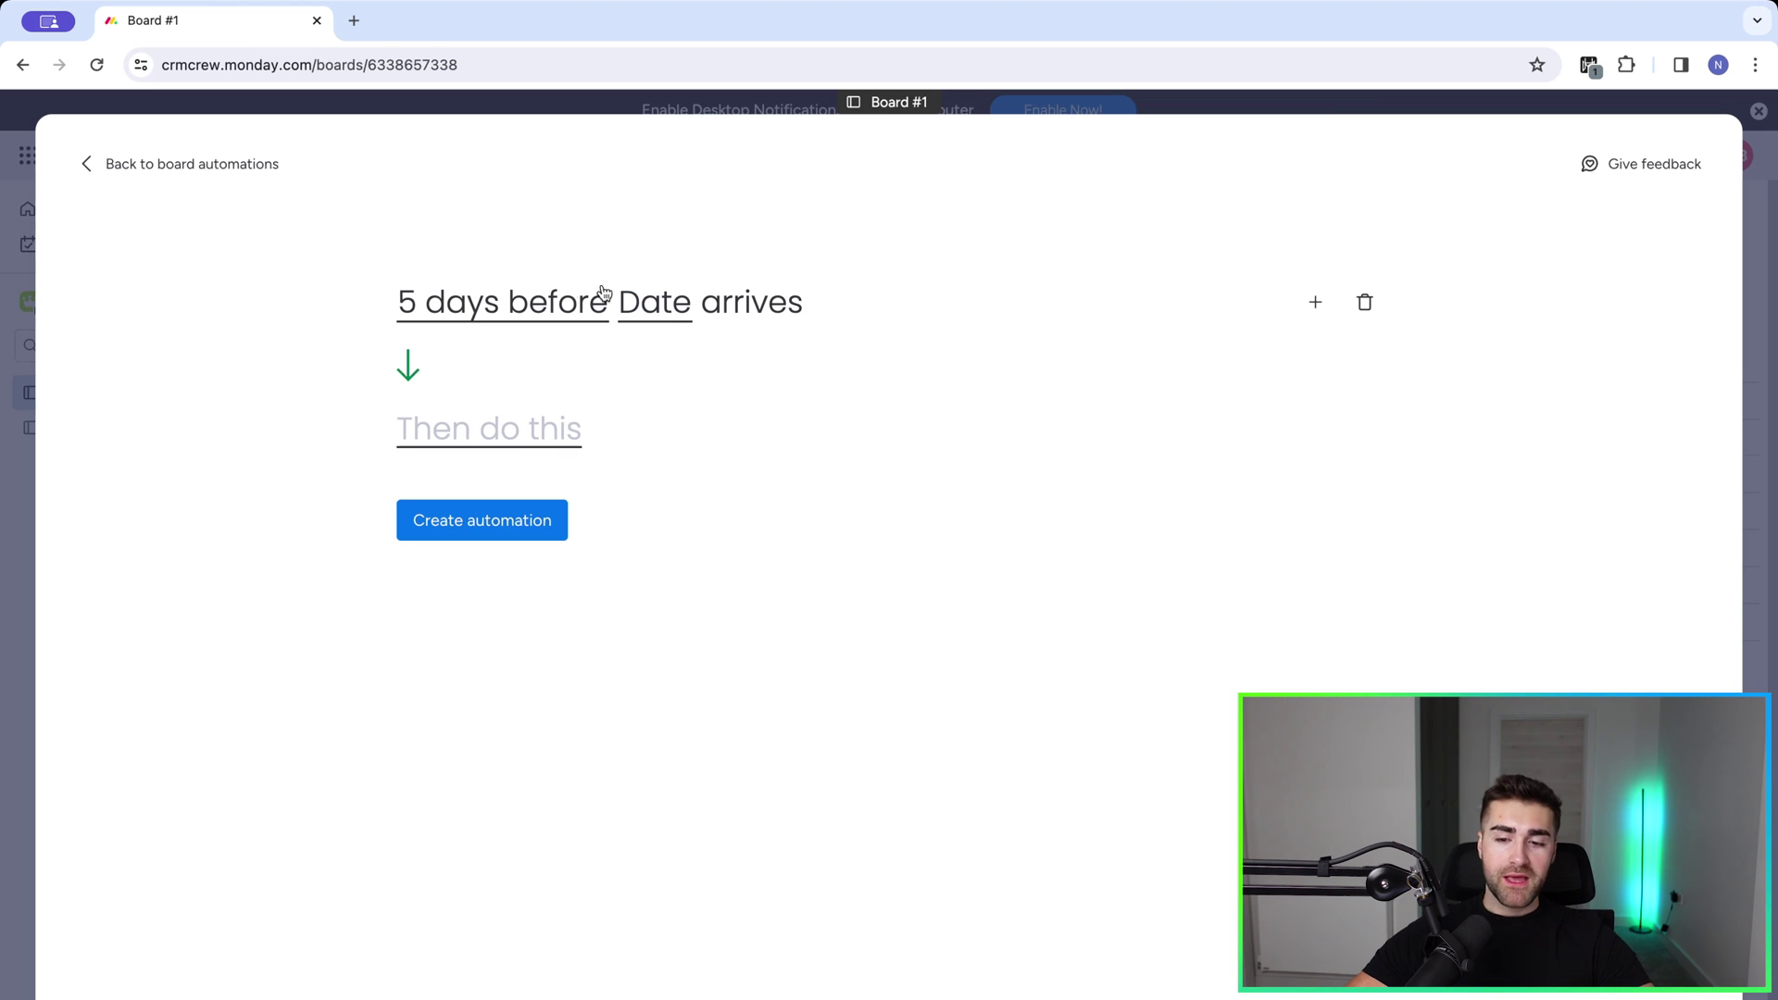
# Step: Add the trigger condition 'and only if Status is Working on it'
pyautogui.click(1315, 306)
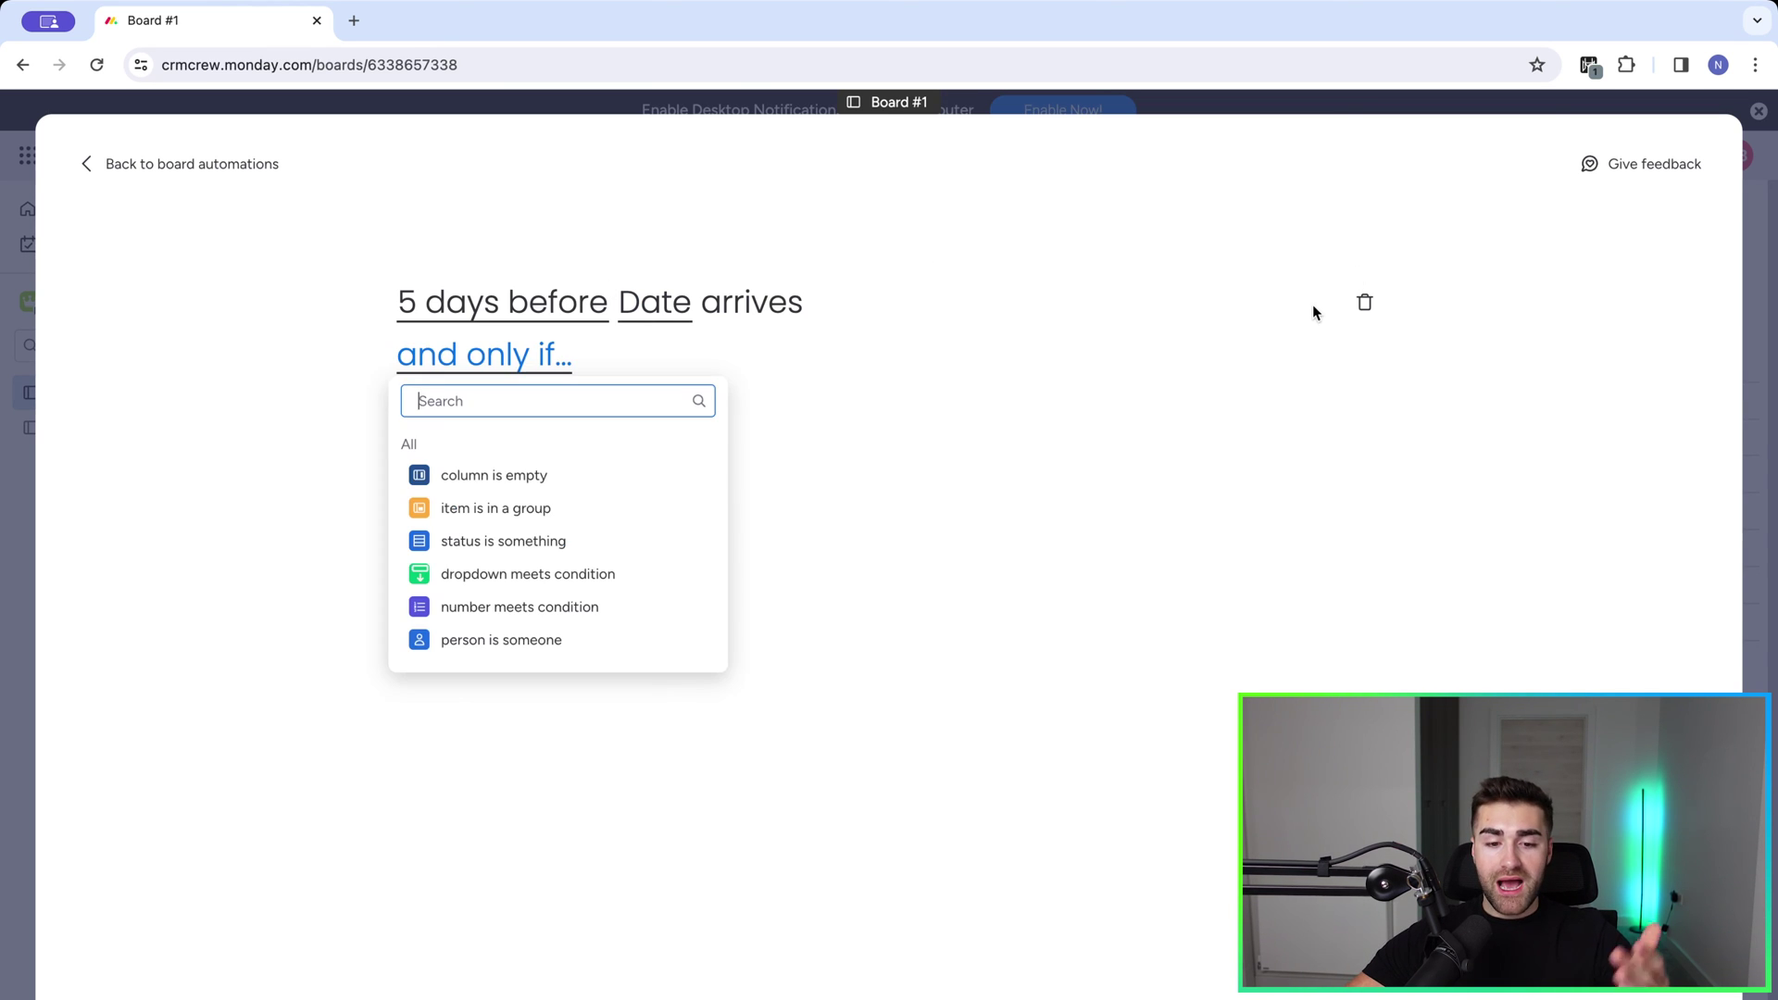
pyautogui.click(503, 542)
pyautogui.click(613, 356)
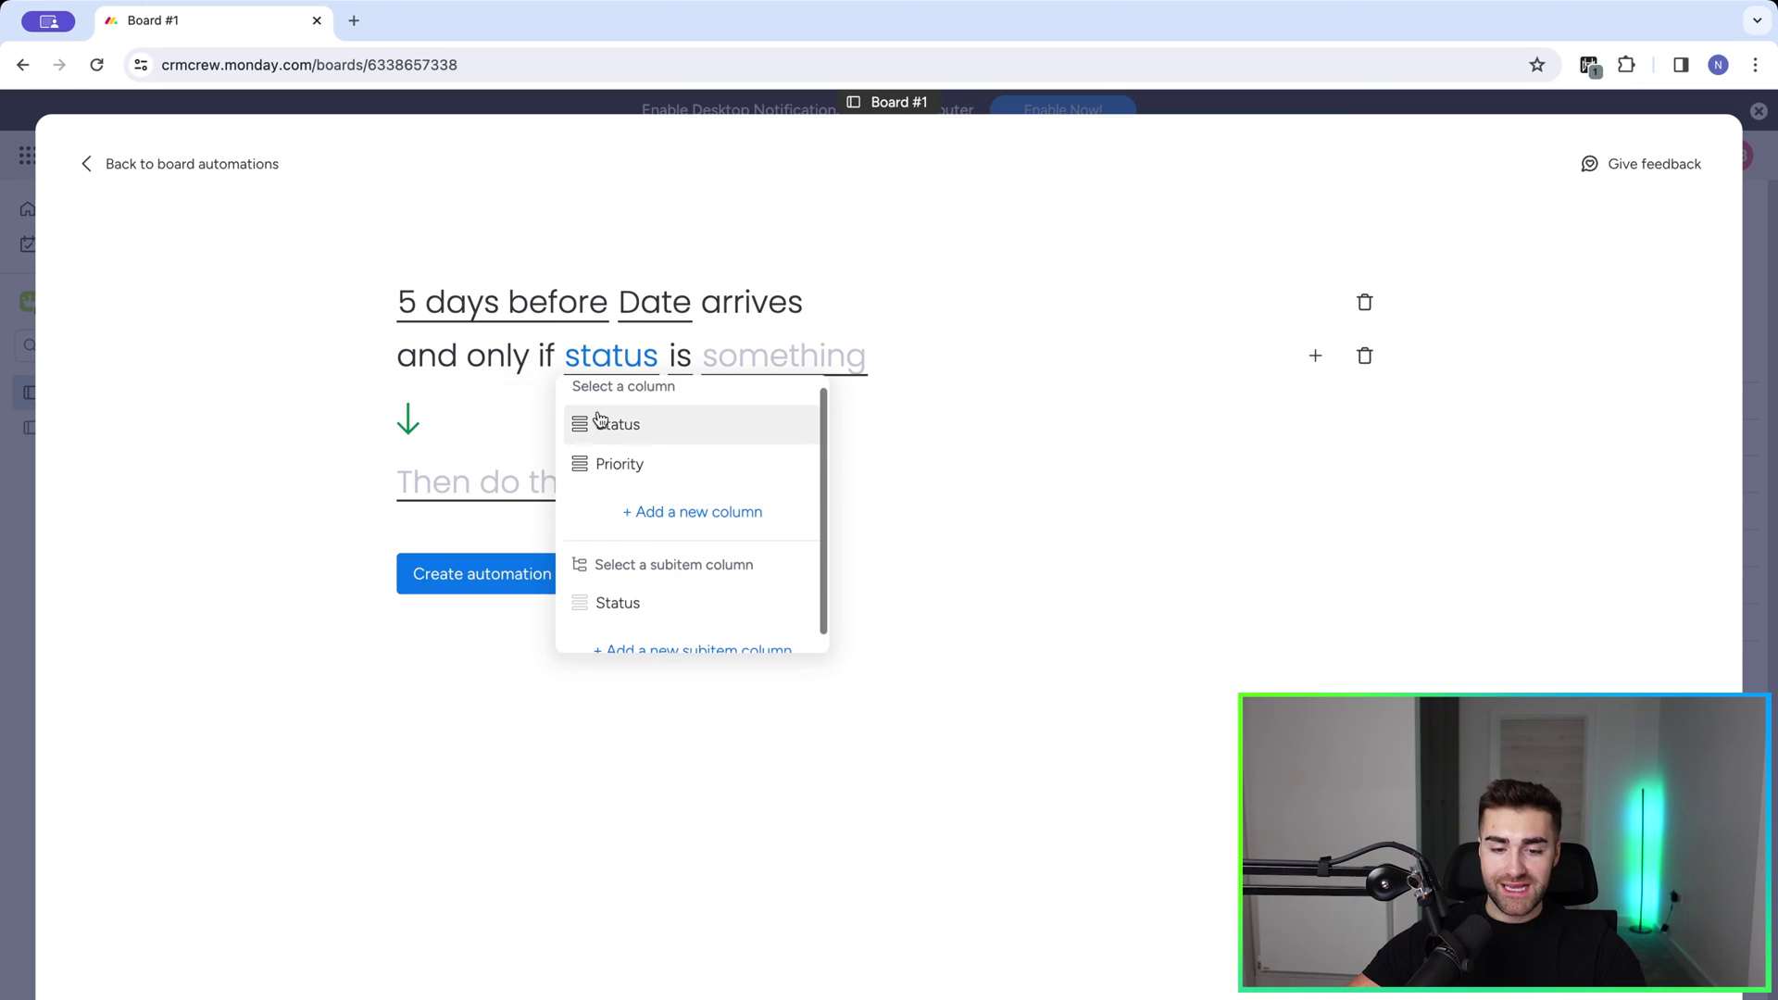
pyautogui.scroll(1, 601, 428)
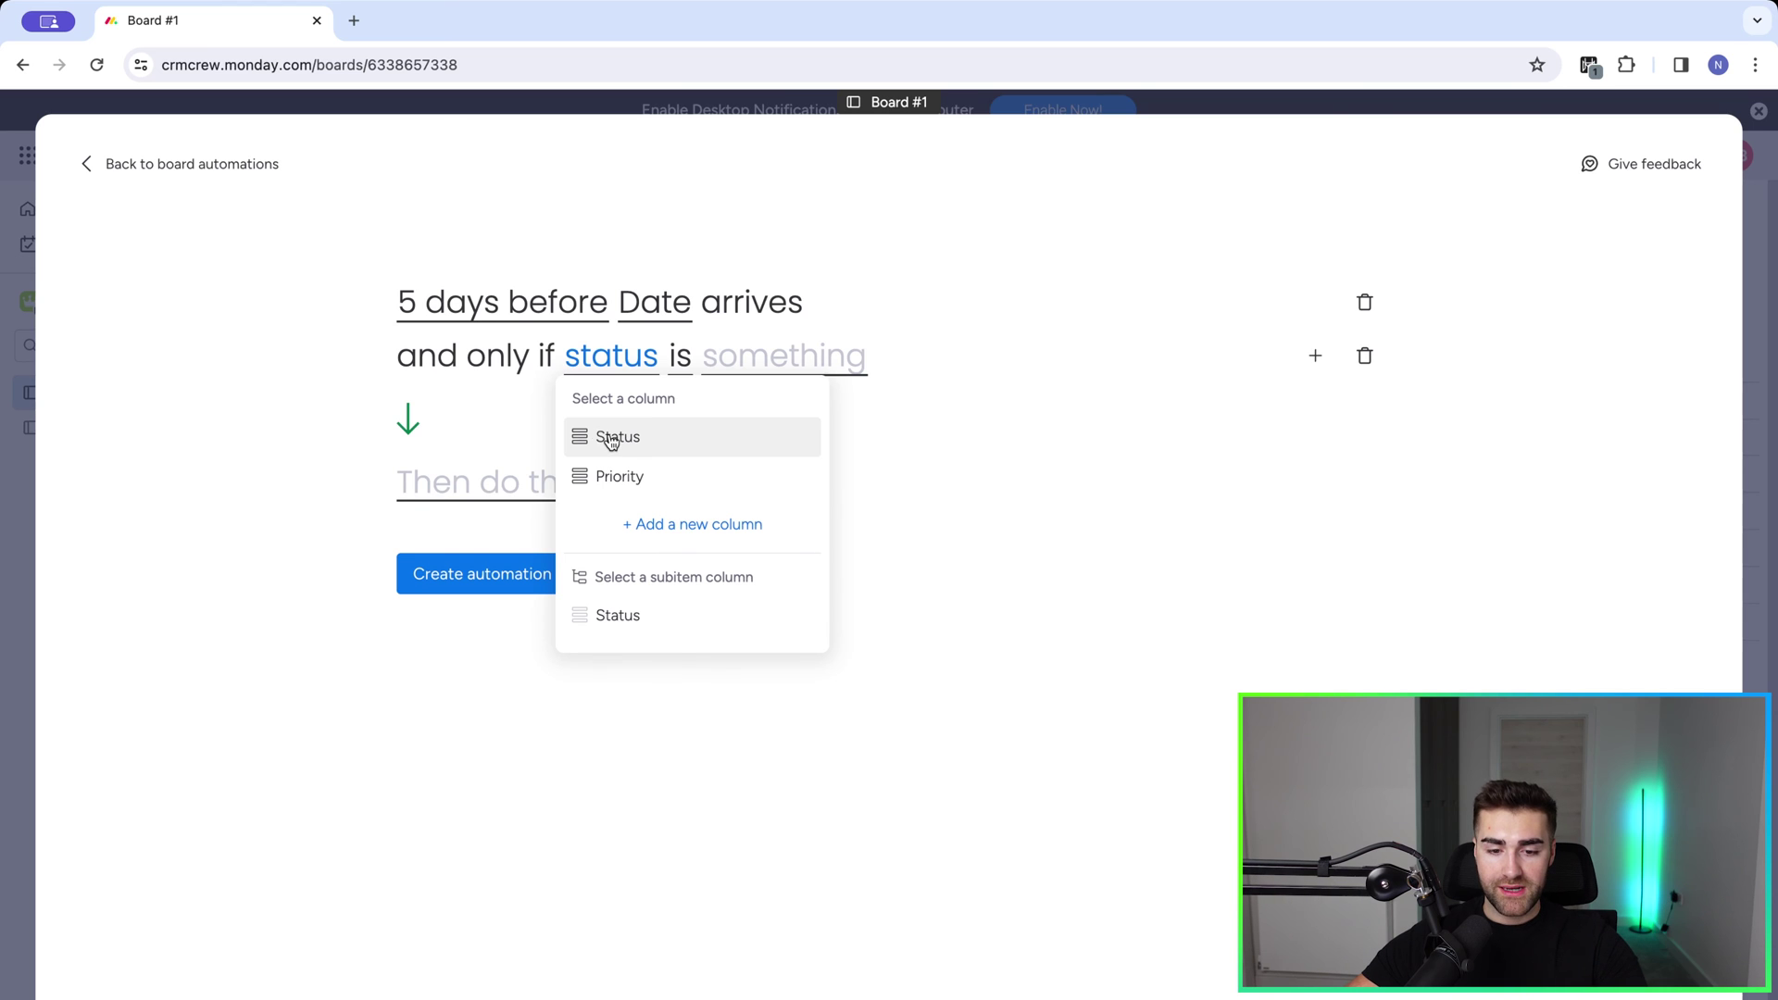
pyautogui.click(611, 439)
pyautogui.click(746, 363)
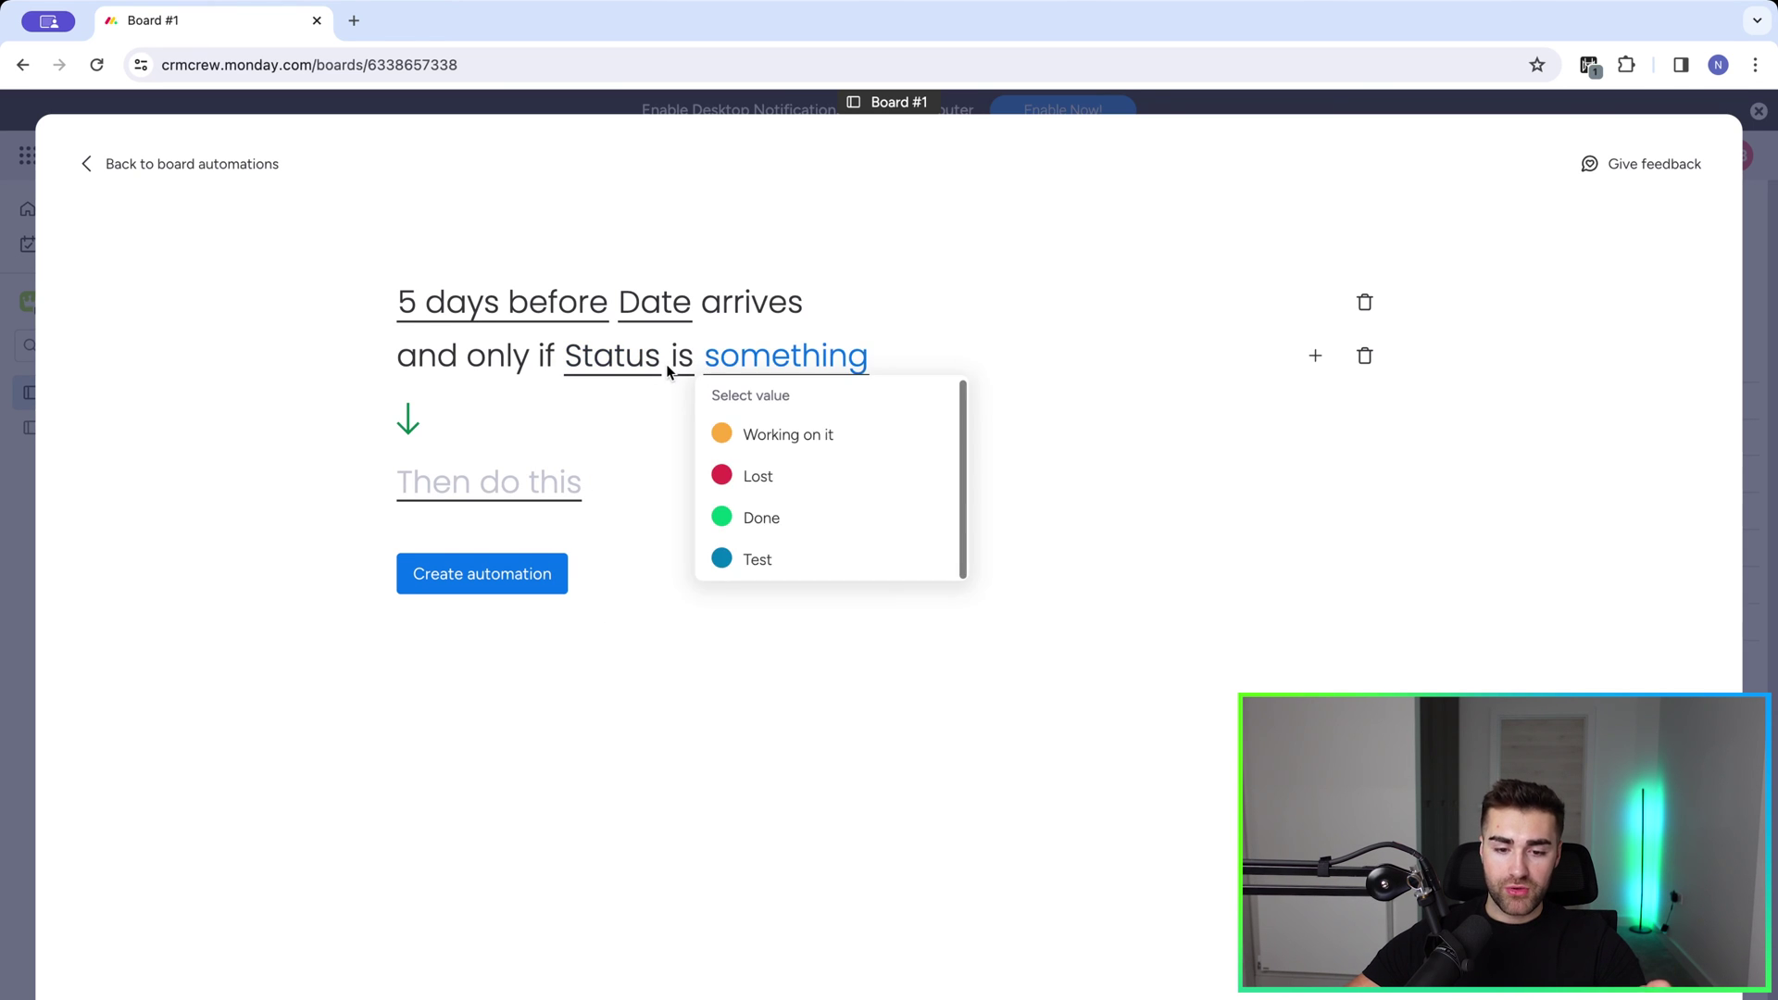
pyautogui.click(670, 368)
pyautogui.click(679, 359)
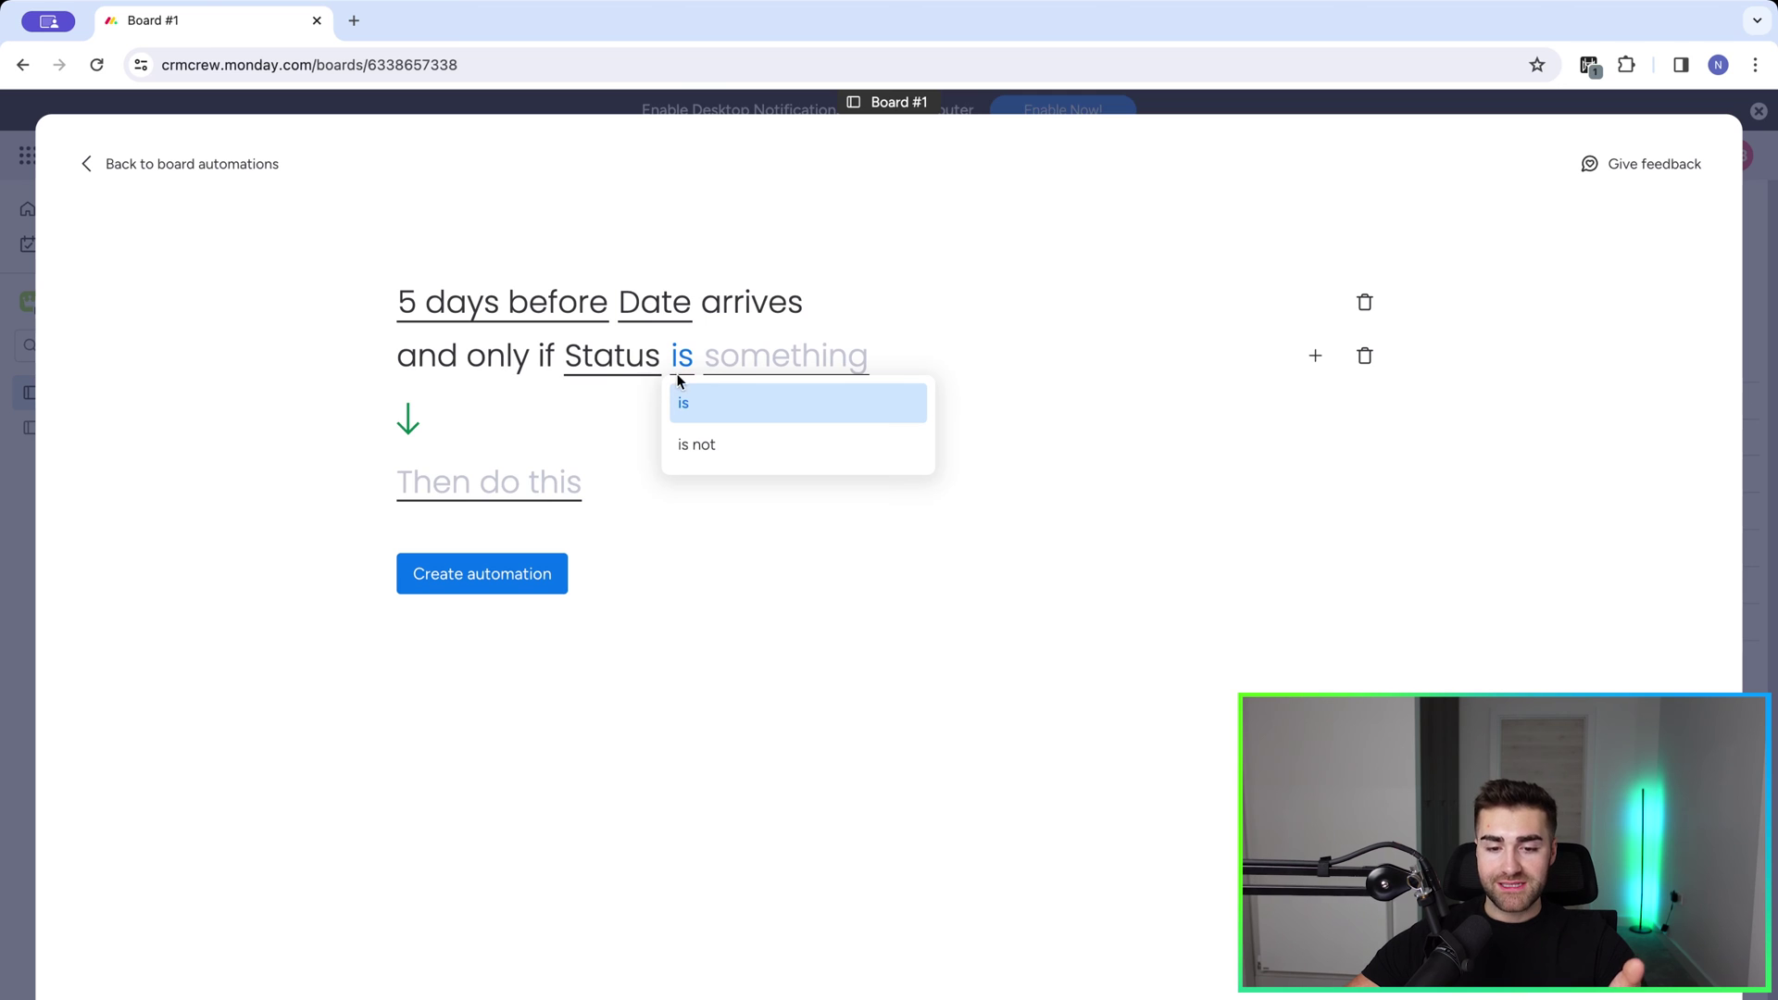
pyautogui.click(738, 363)
pyautogui.click(736, 359)
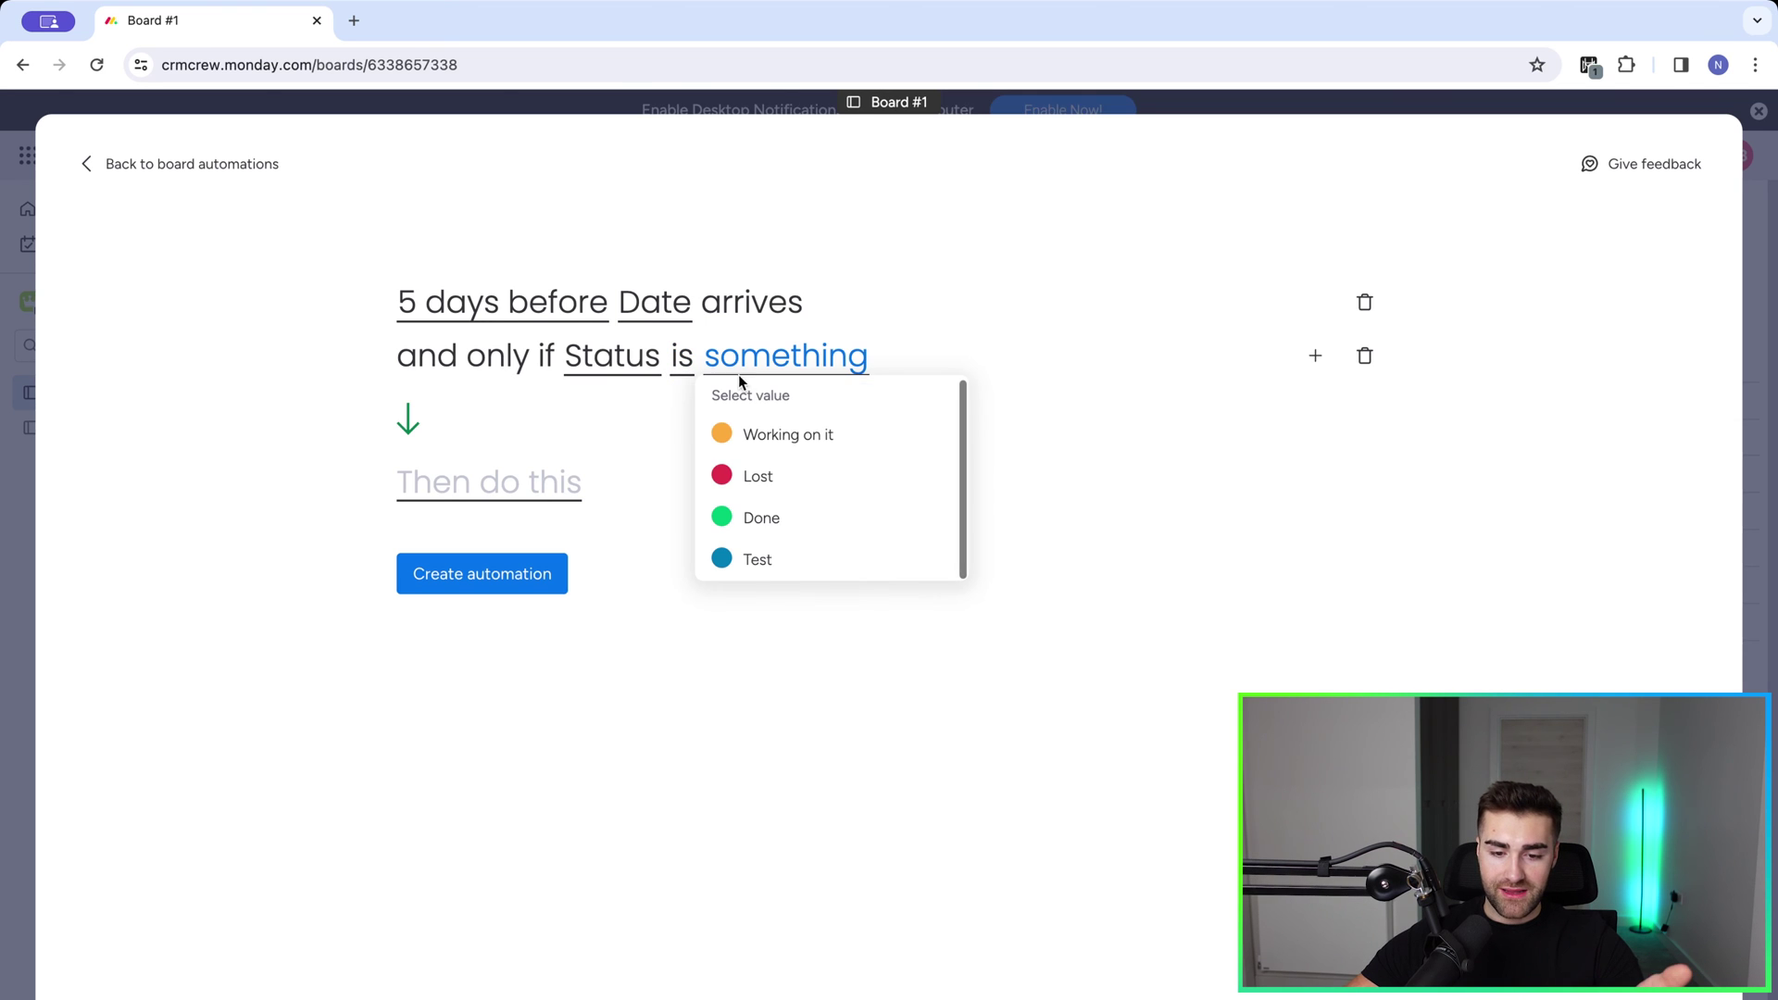
pyautogui.click(757, 439)
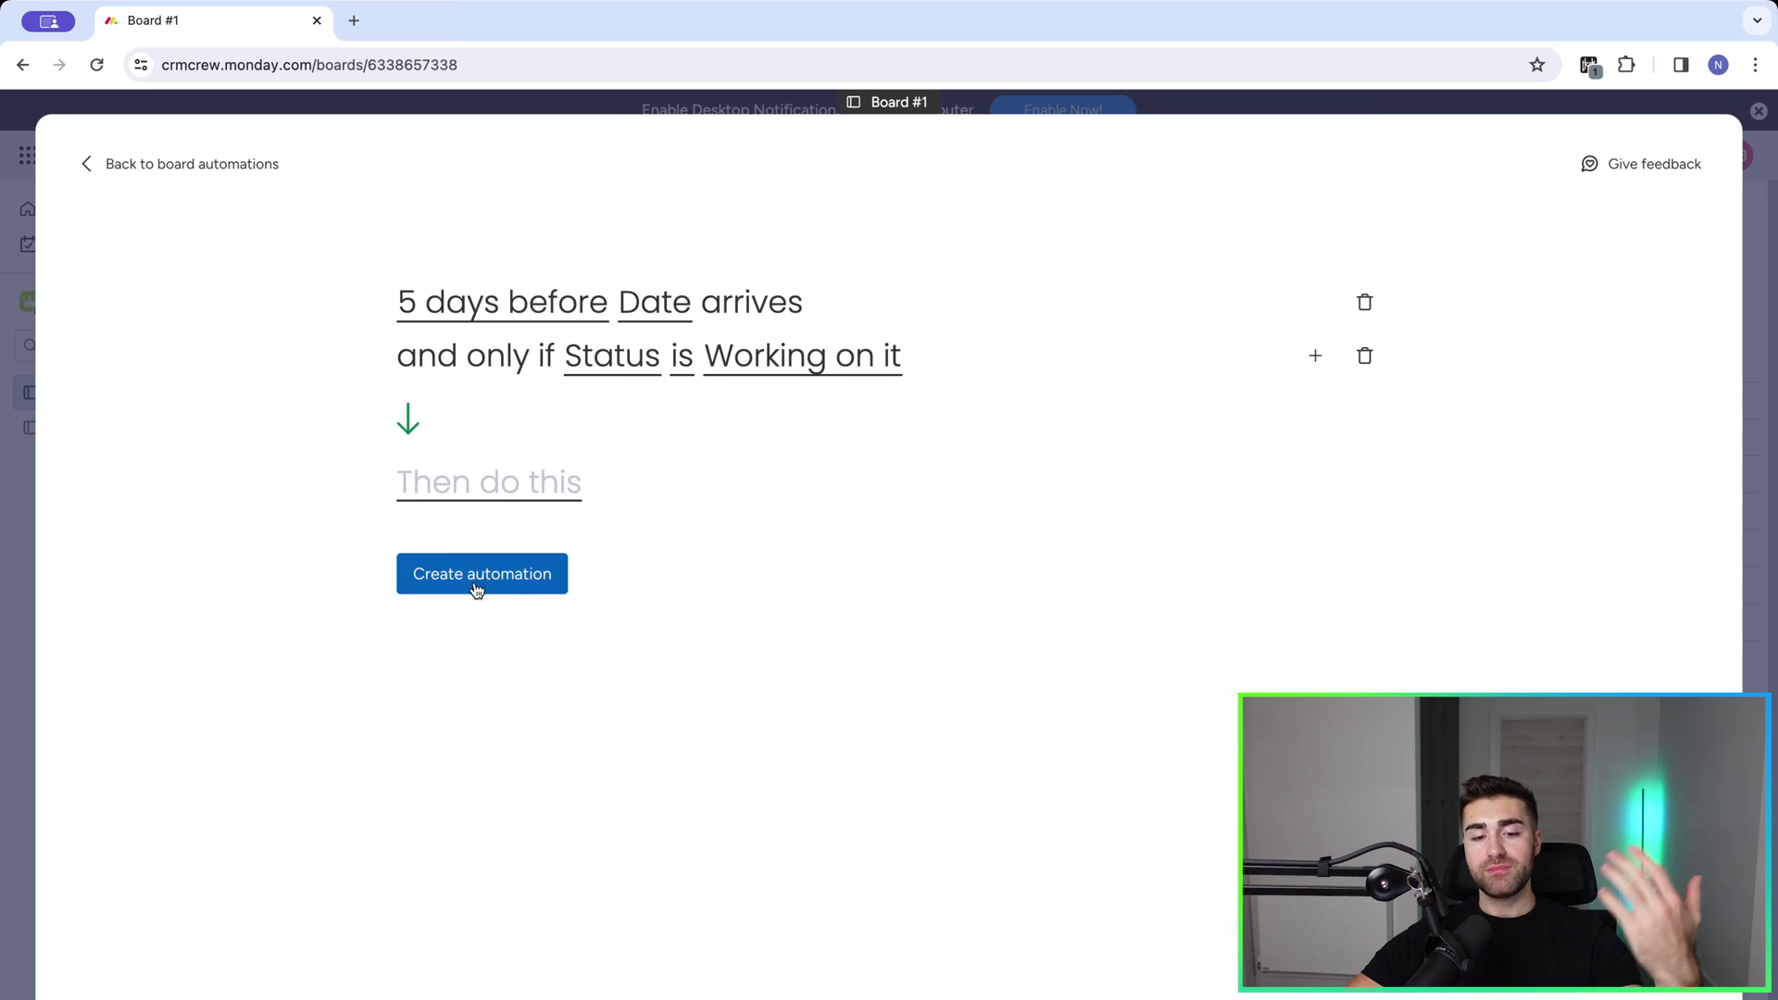
pyautogui.click(478, 496)
# Step: Add a notify action with the message 'Remind'
pyautogui.write('notify')
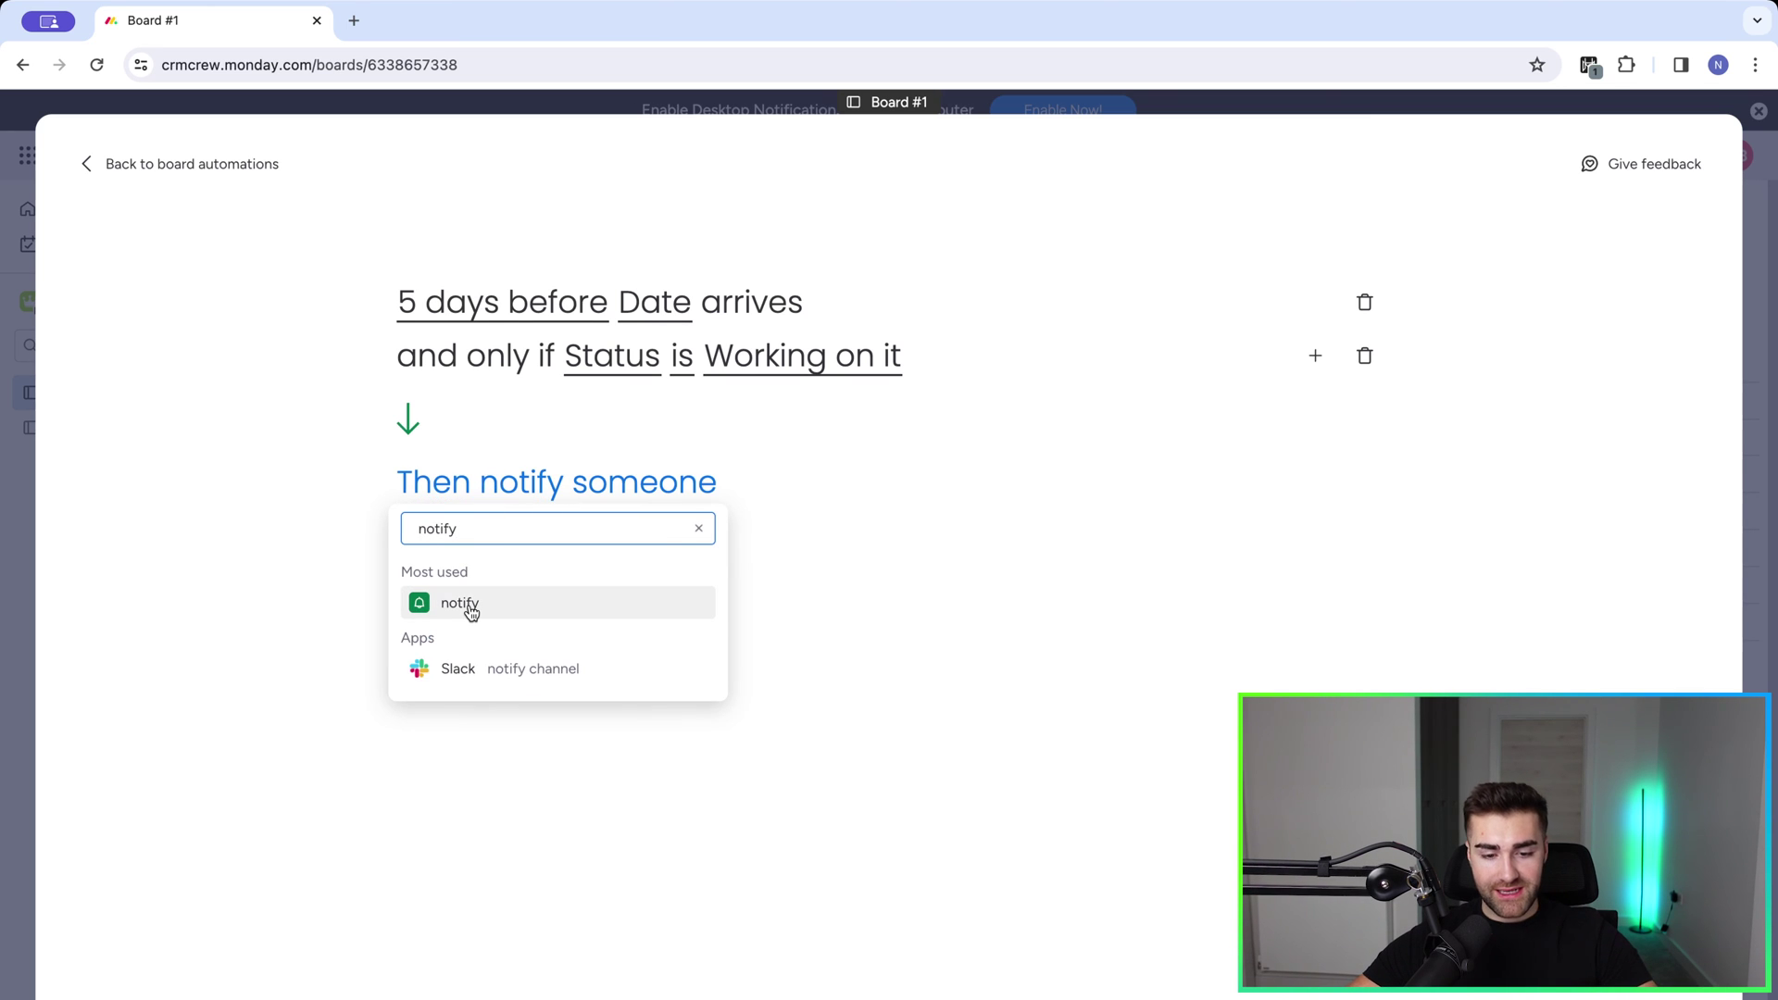
pyautogui.click(470, 609)
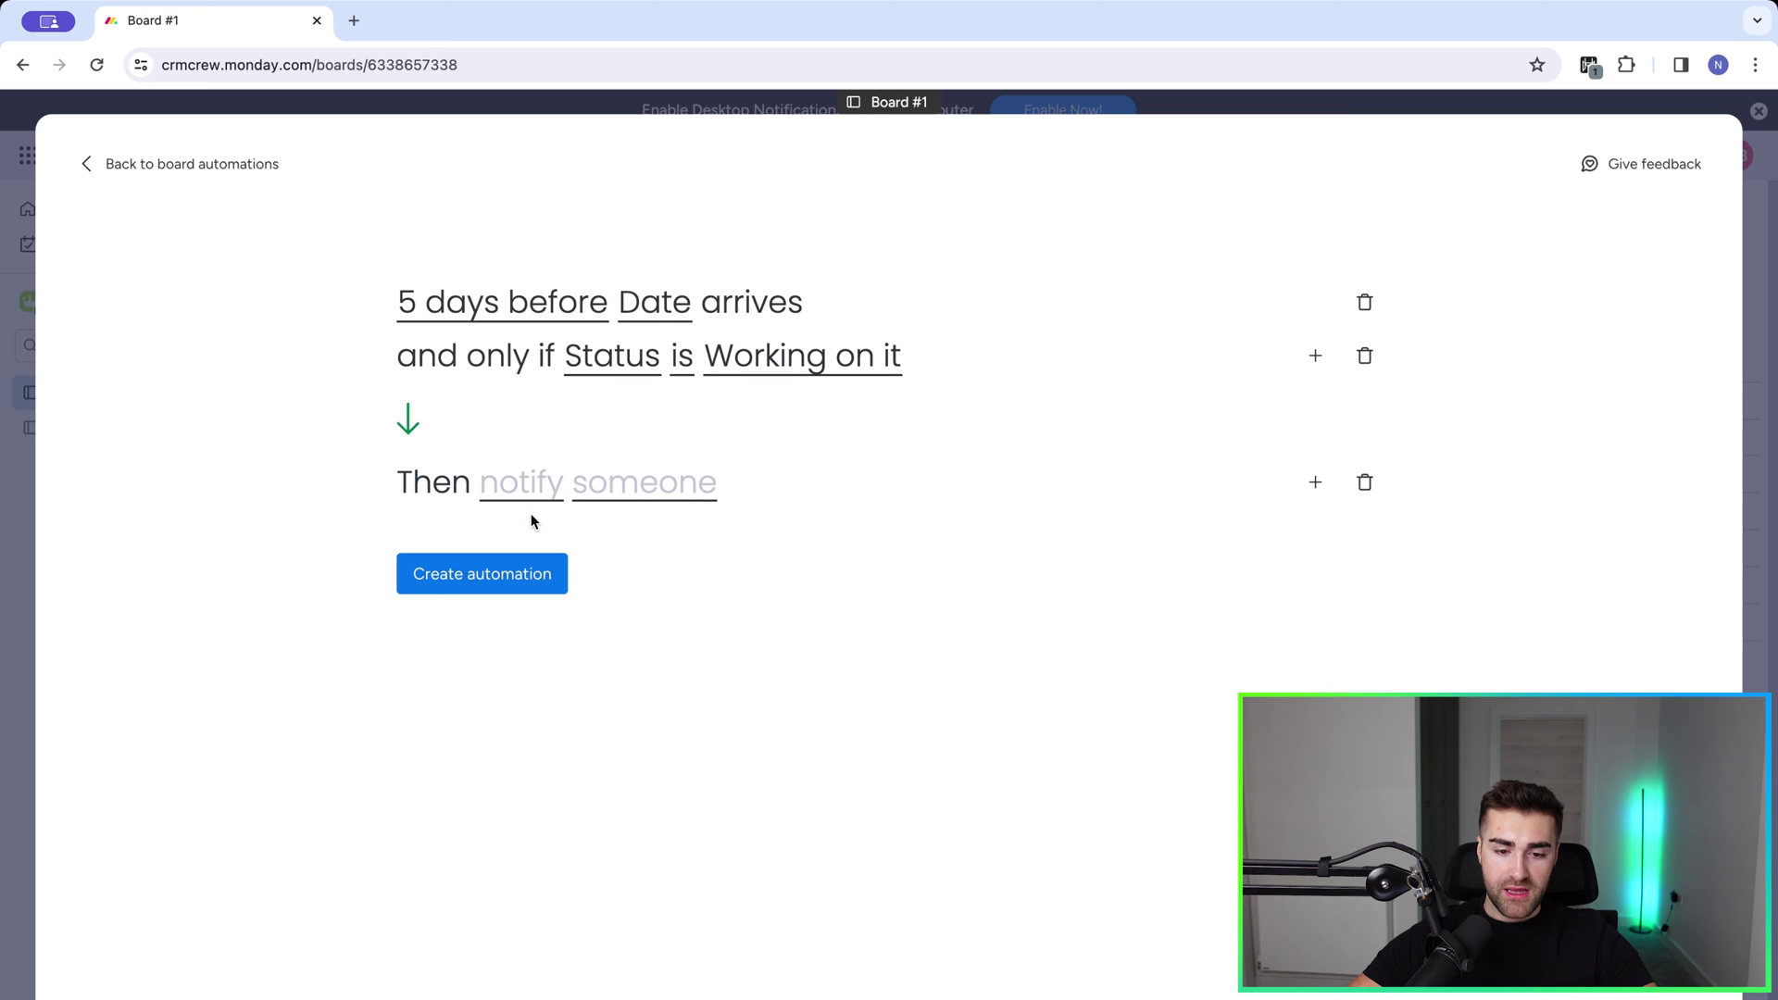
pyautogui.click(541, 502)
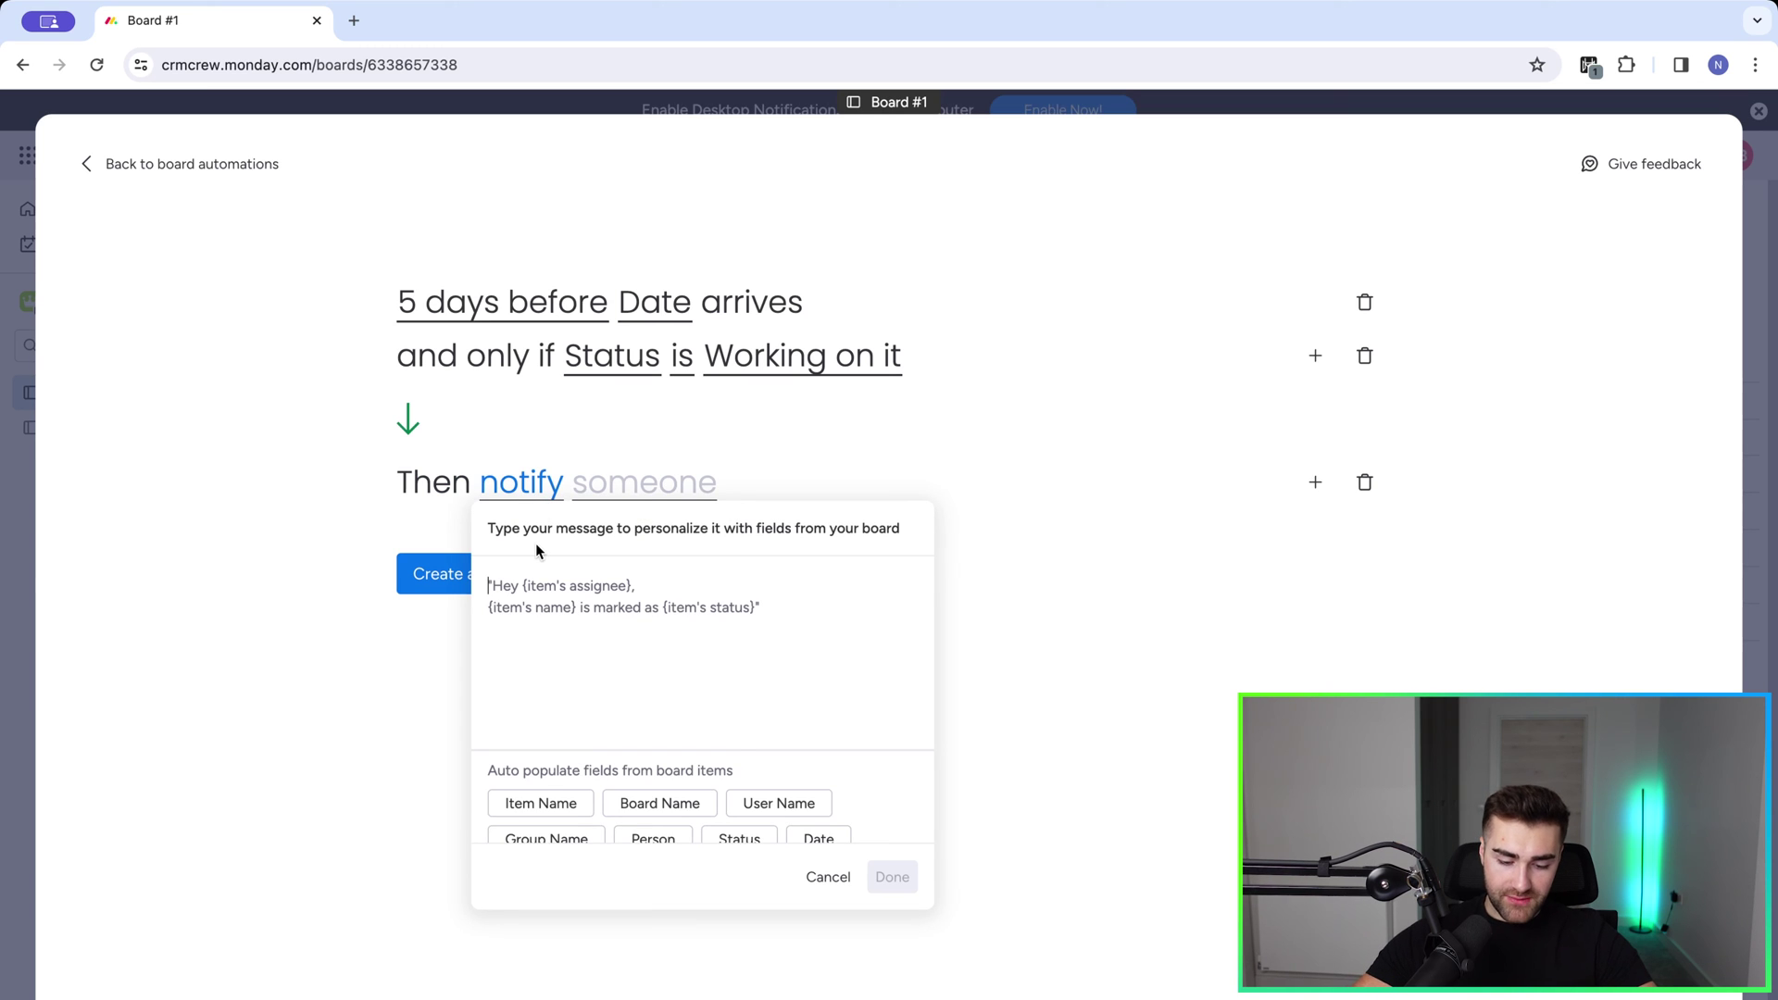
pyautogui.write('Remind me')
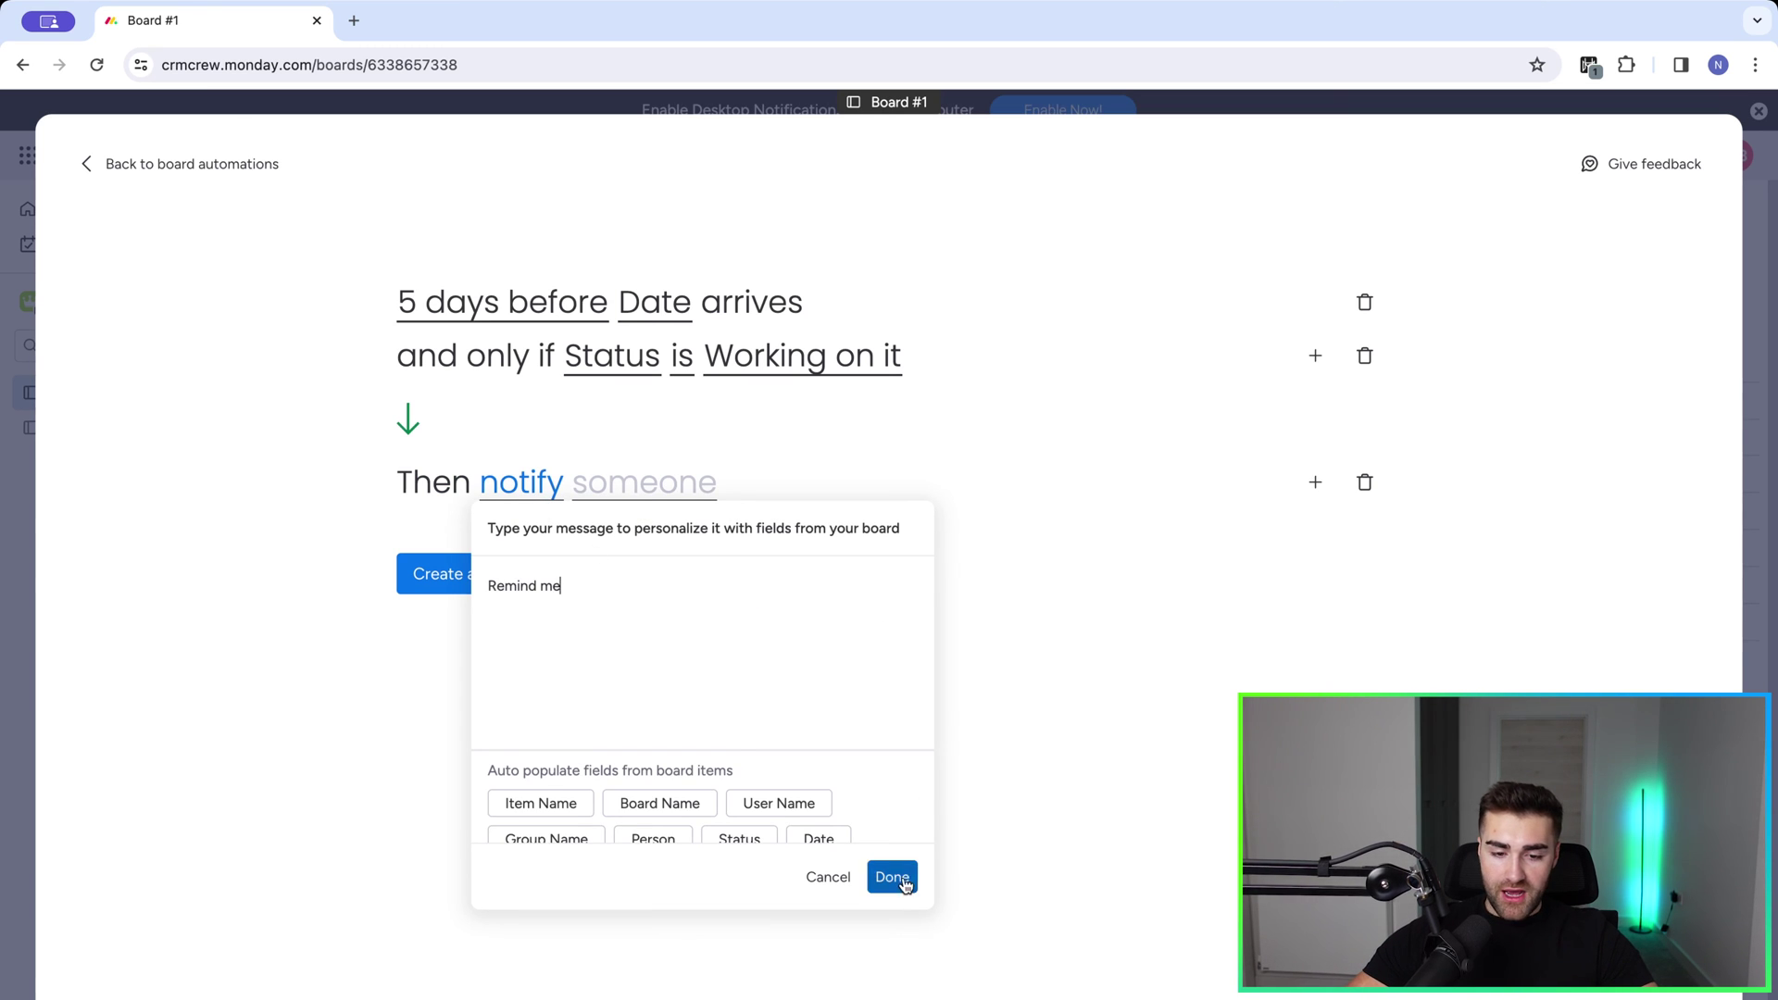
pyautogui.click(891, 875)
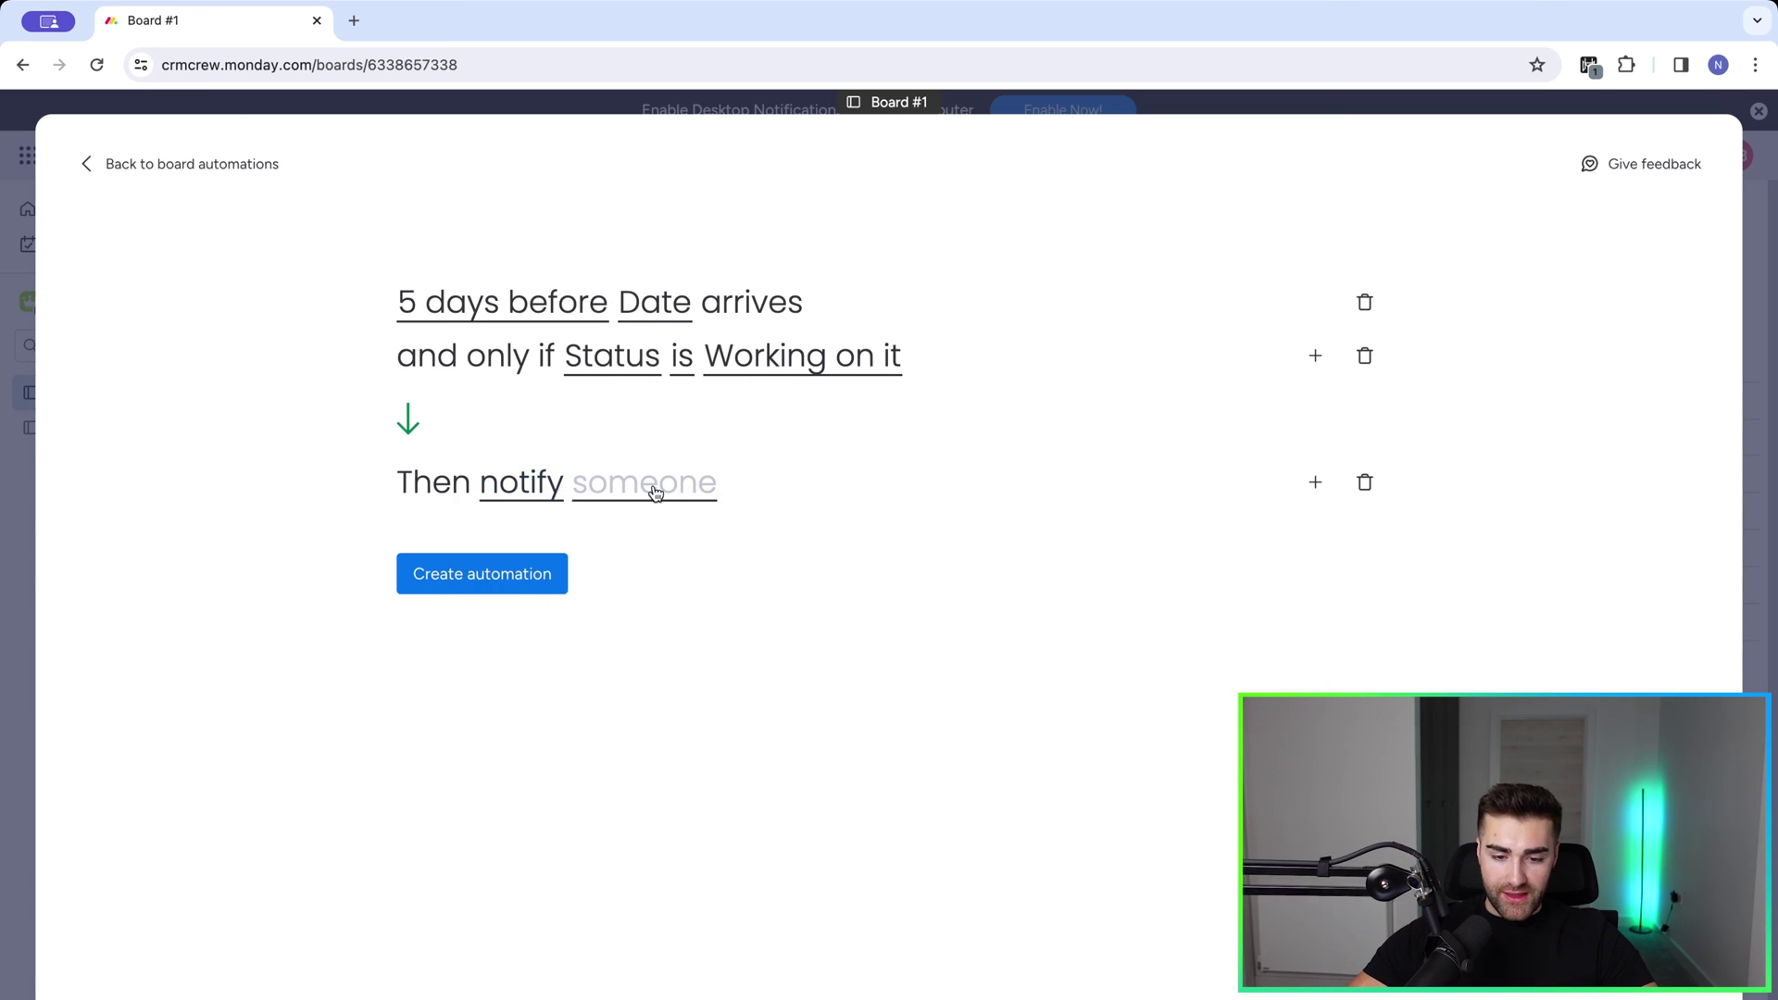
# Step: Notify the Person column, create the automation, and return to the board
pyautogui.click(650, 485)
pyautogui.click(674, 637)
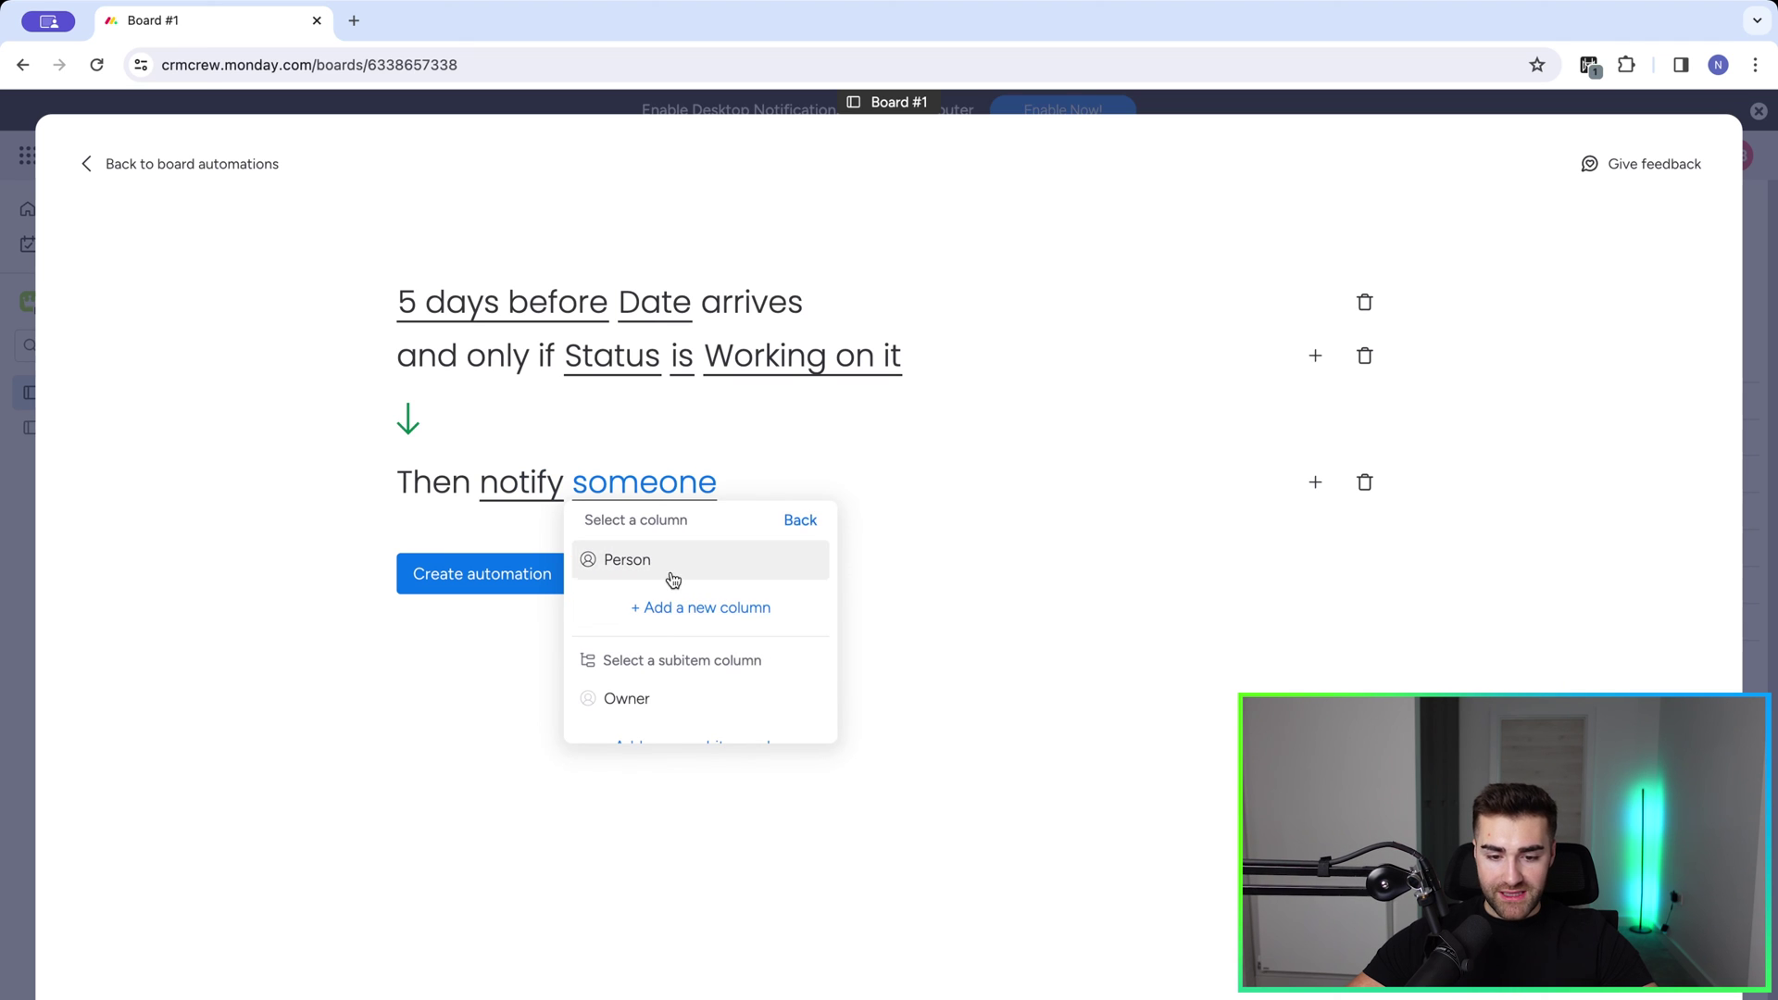
pyautogui.click(666, 566)
pyautogui.click(541, 577)
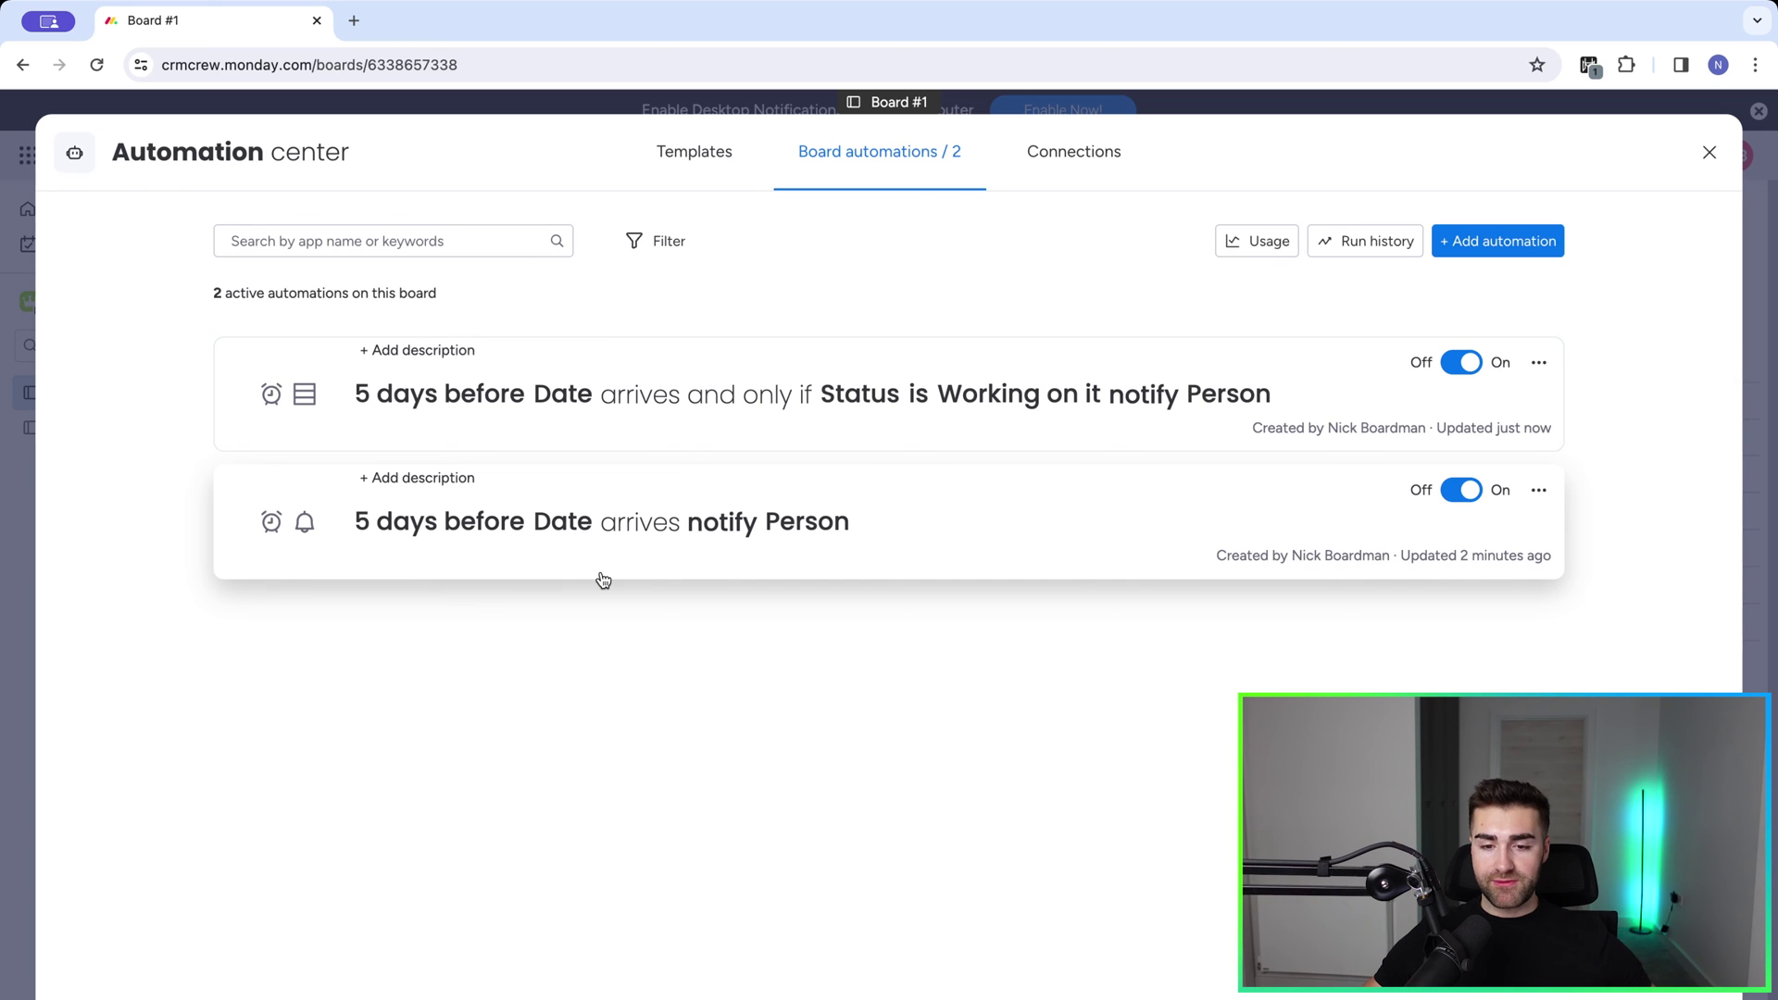
pyautogui.press('Escape')
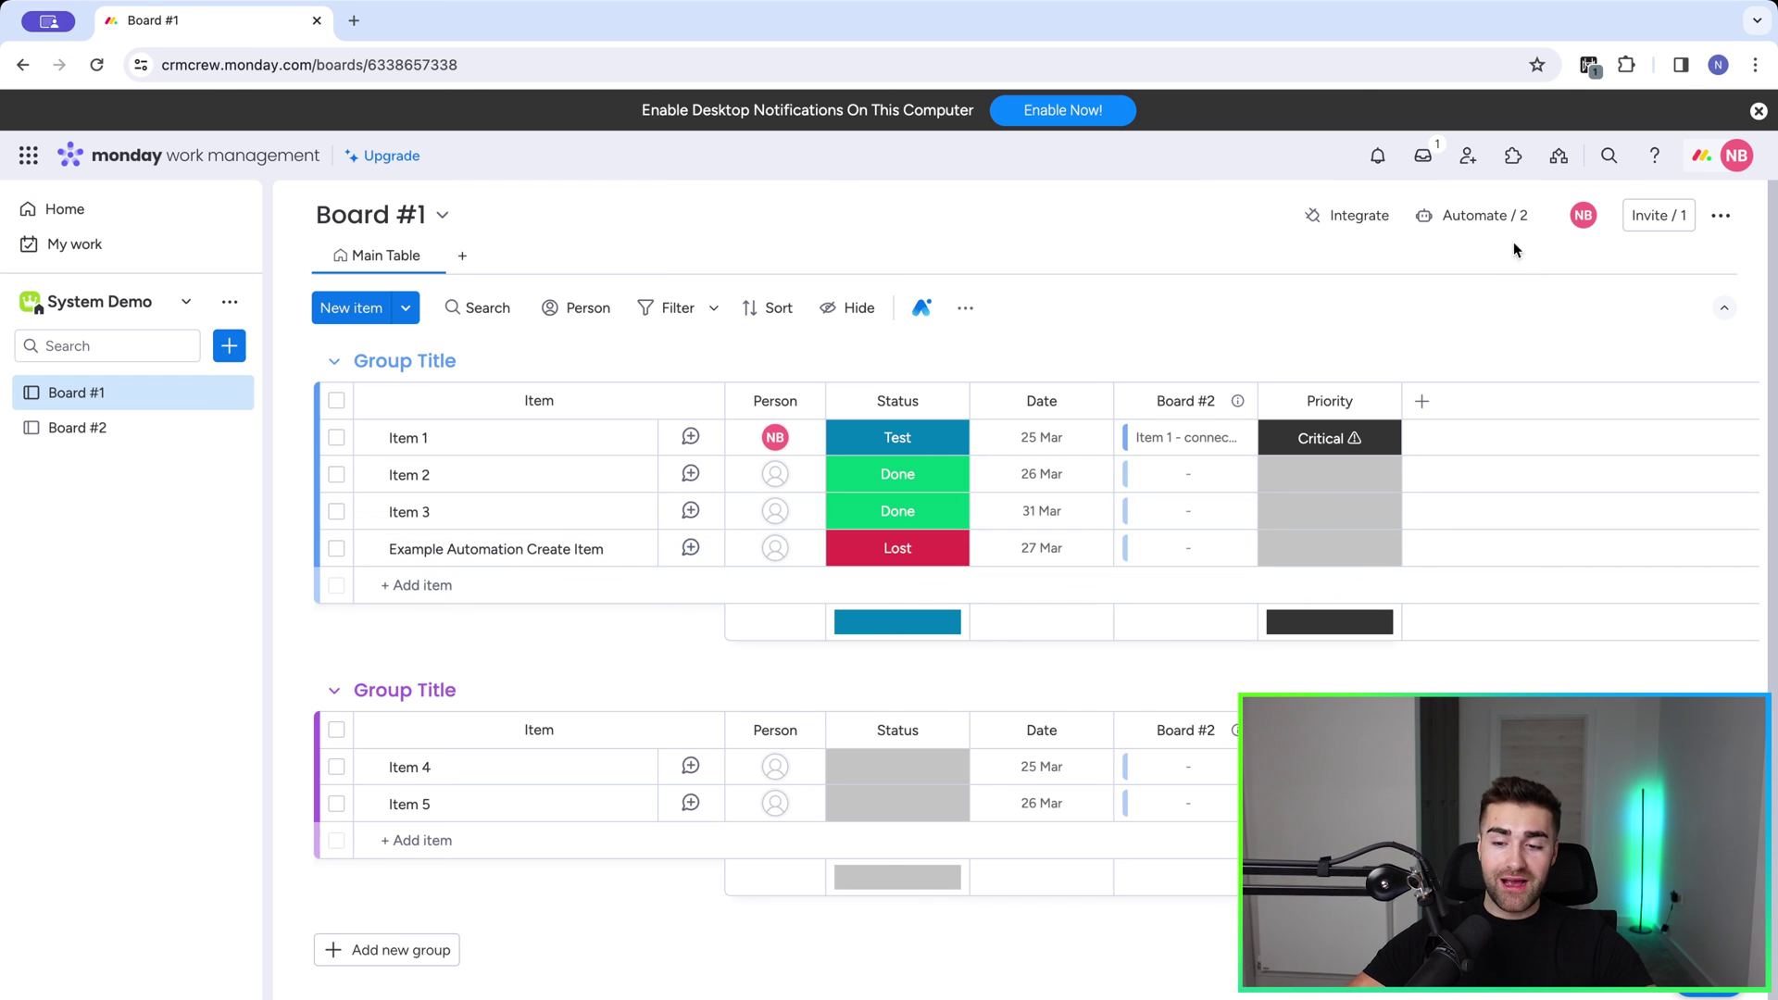
# Step: Reopen the Automation center and show options for the Working on it automation
pyautogui.click(1493, 213)
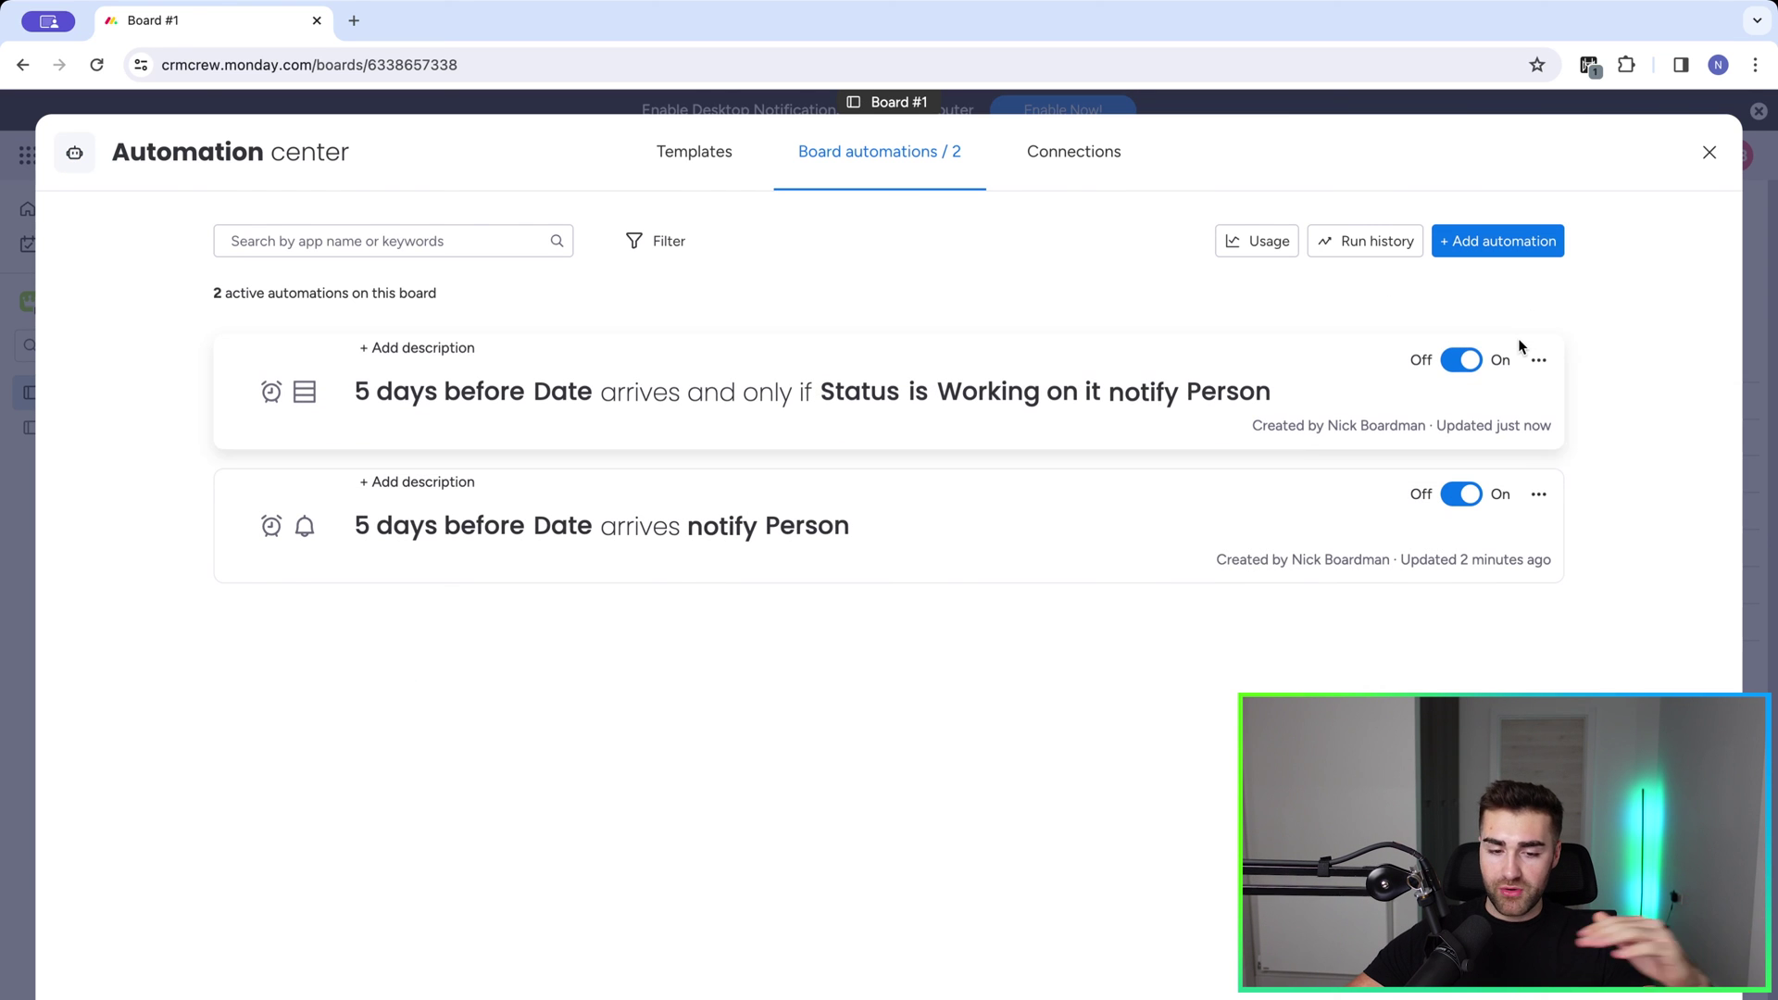
pyautogui.click(1540, 361)
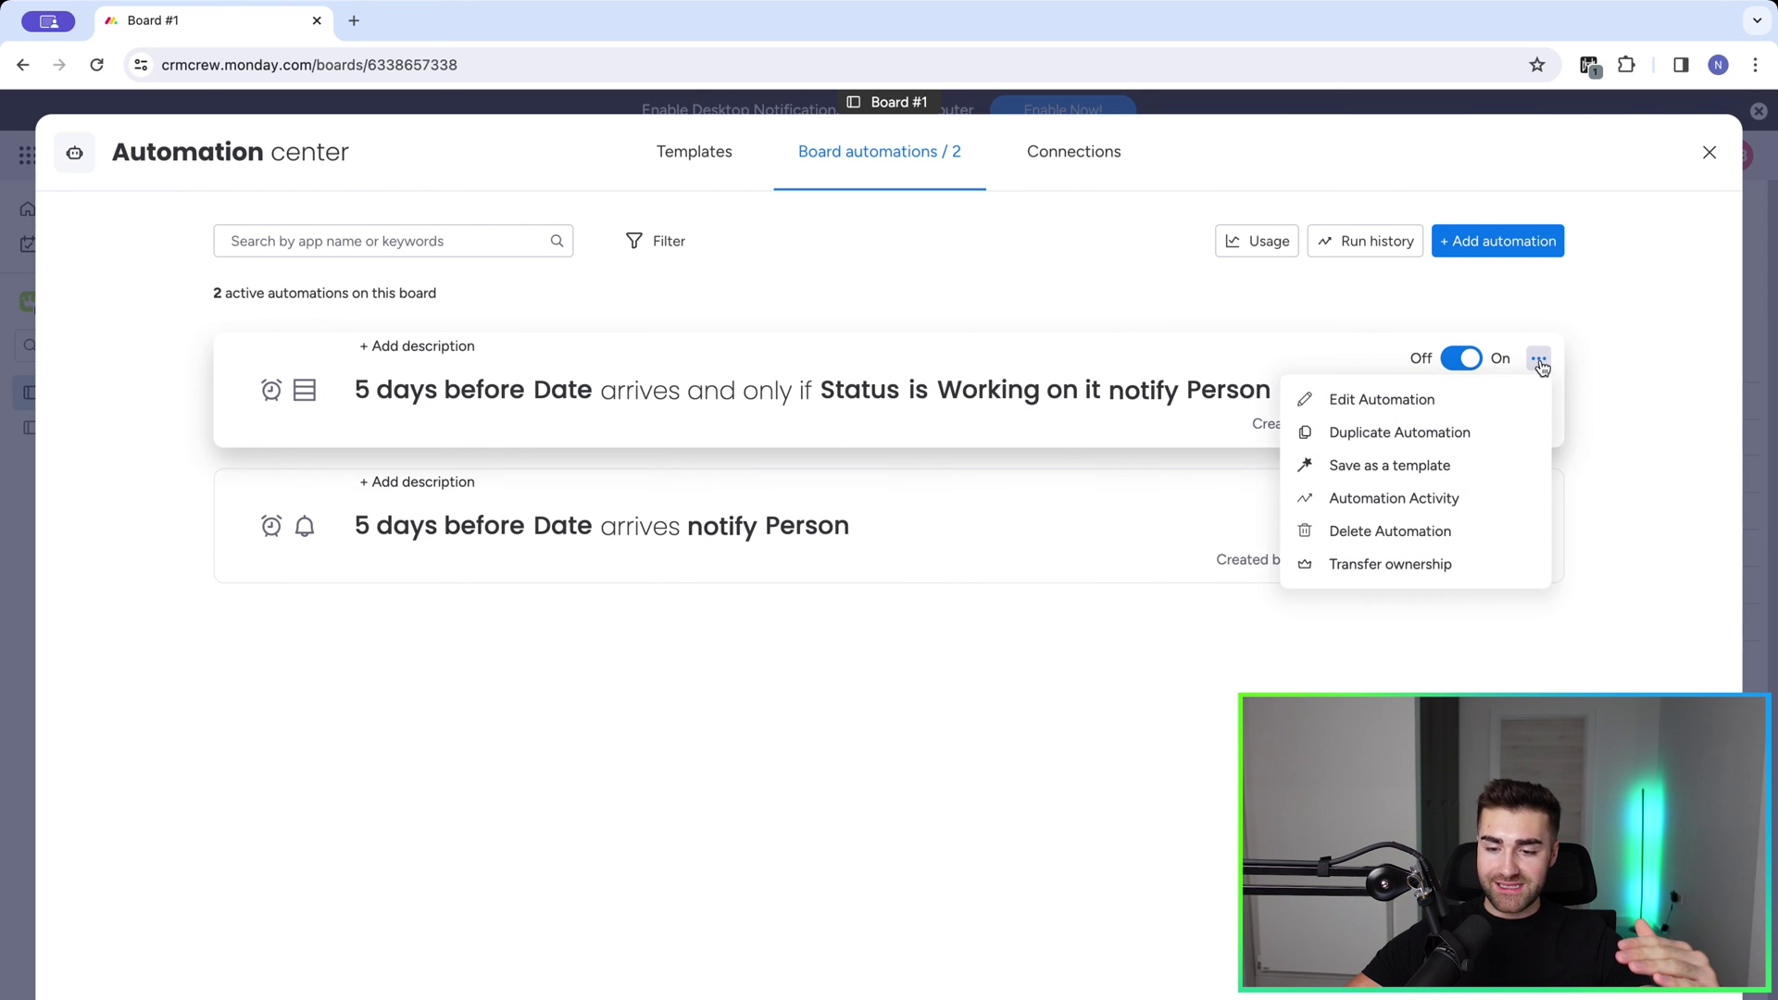
# Step: Edit the Working on it automation, adding then removing a Slack notify channel action
pyautogui.click(1448, 393)
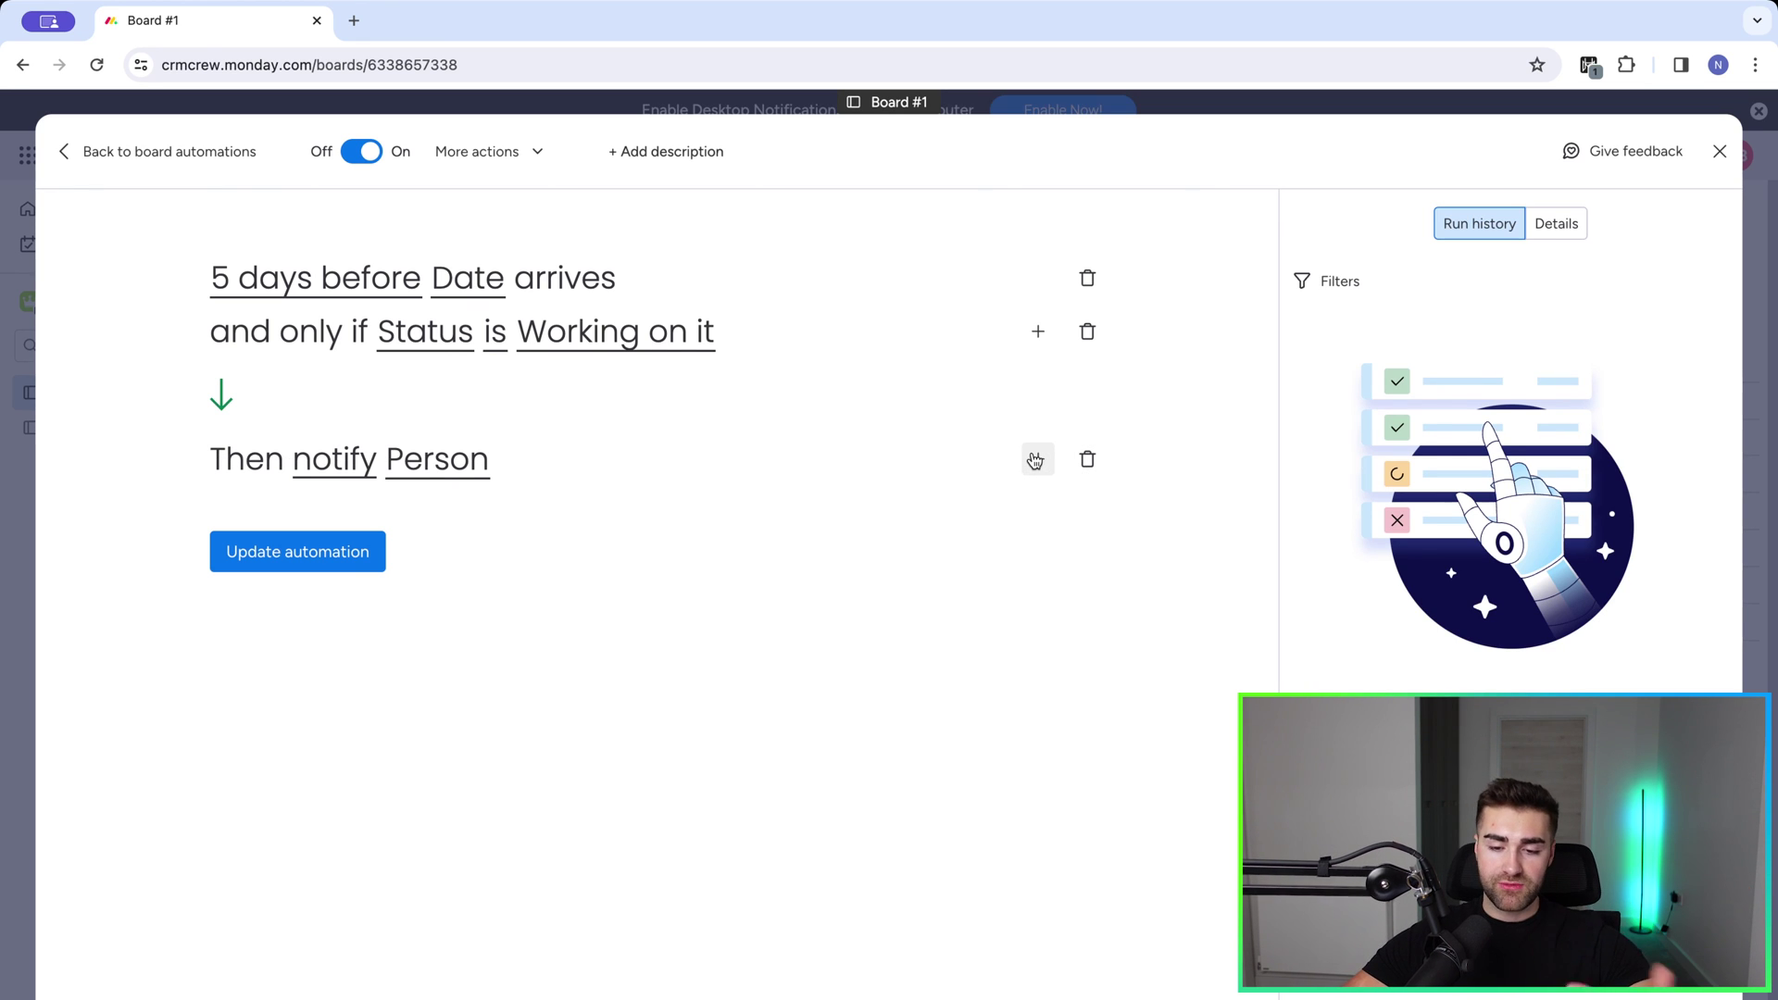
pyautogui.click(1035, 460)
pyautogui.write('slack')
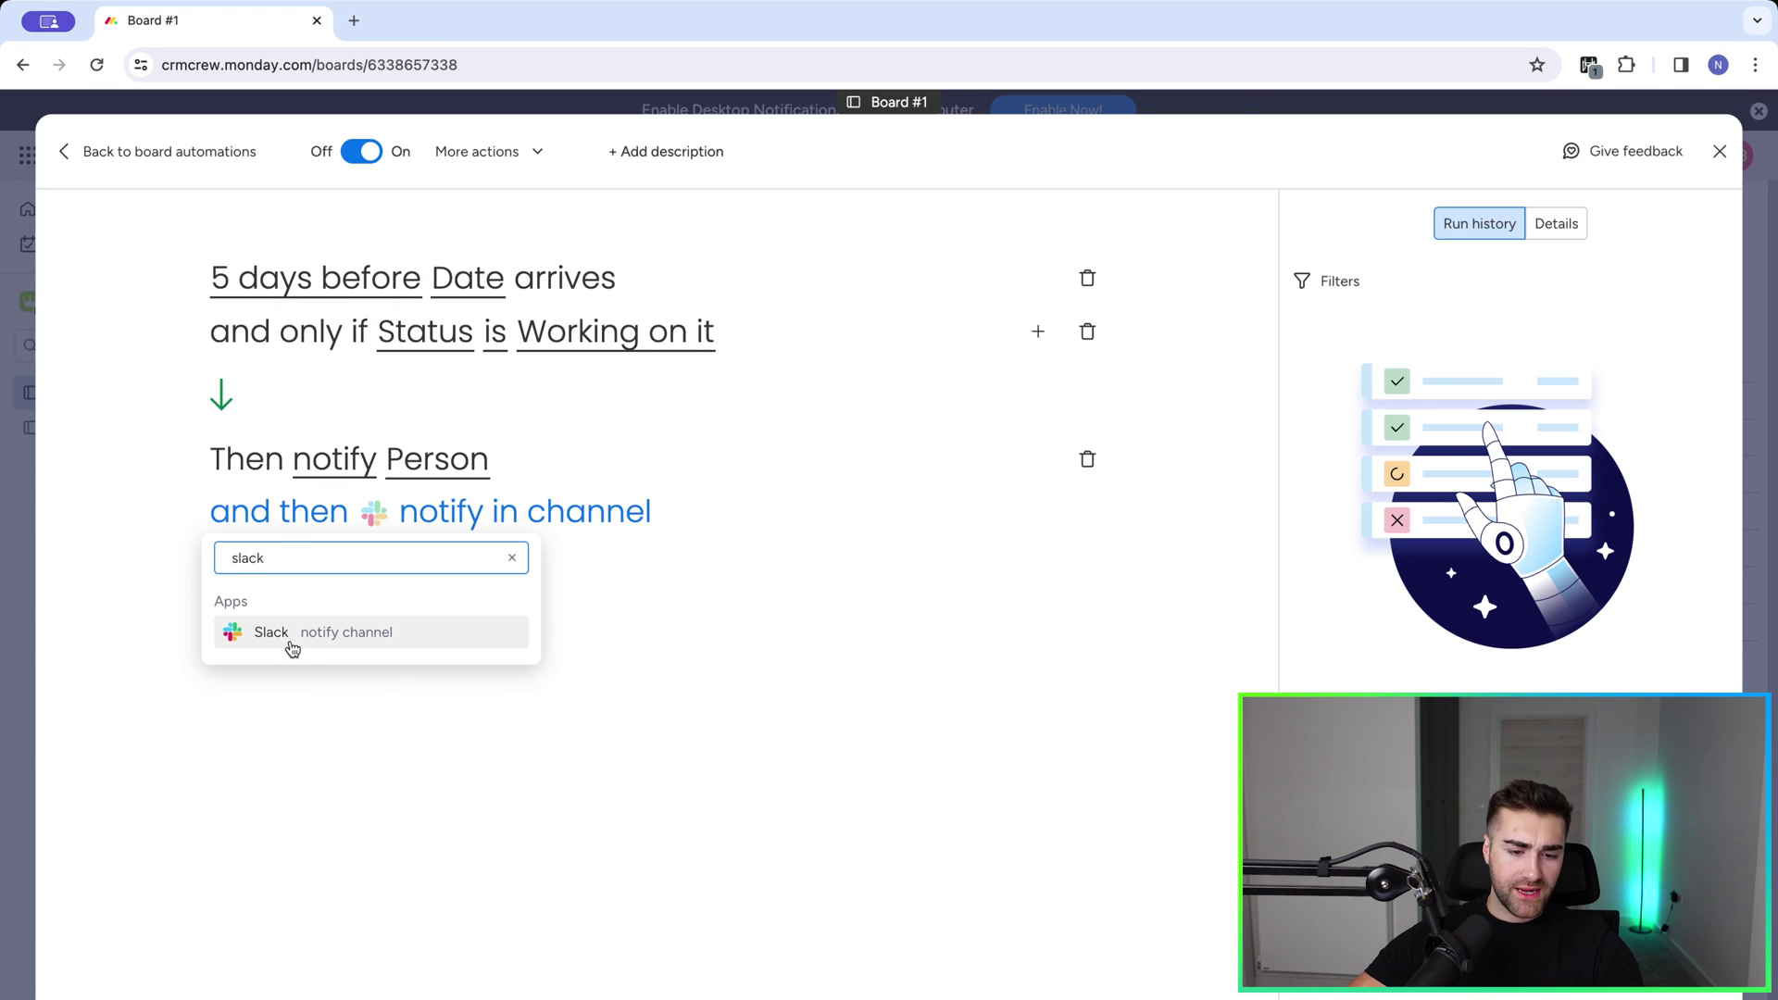
pyautogui.click(293, 636)
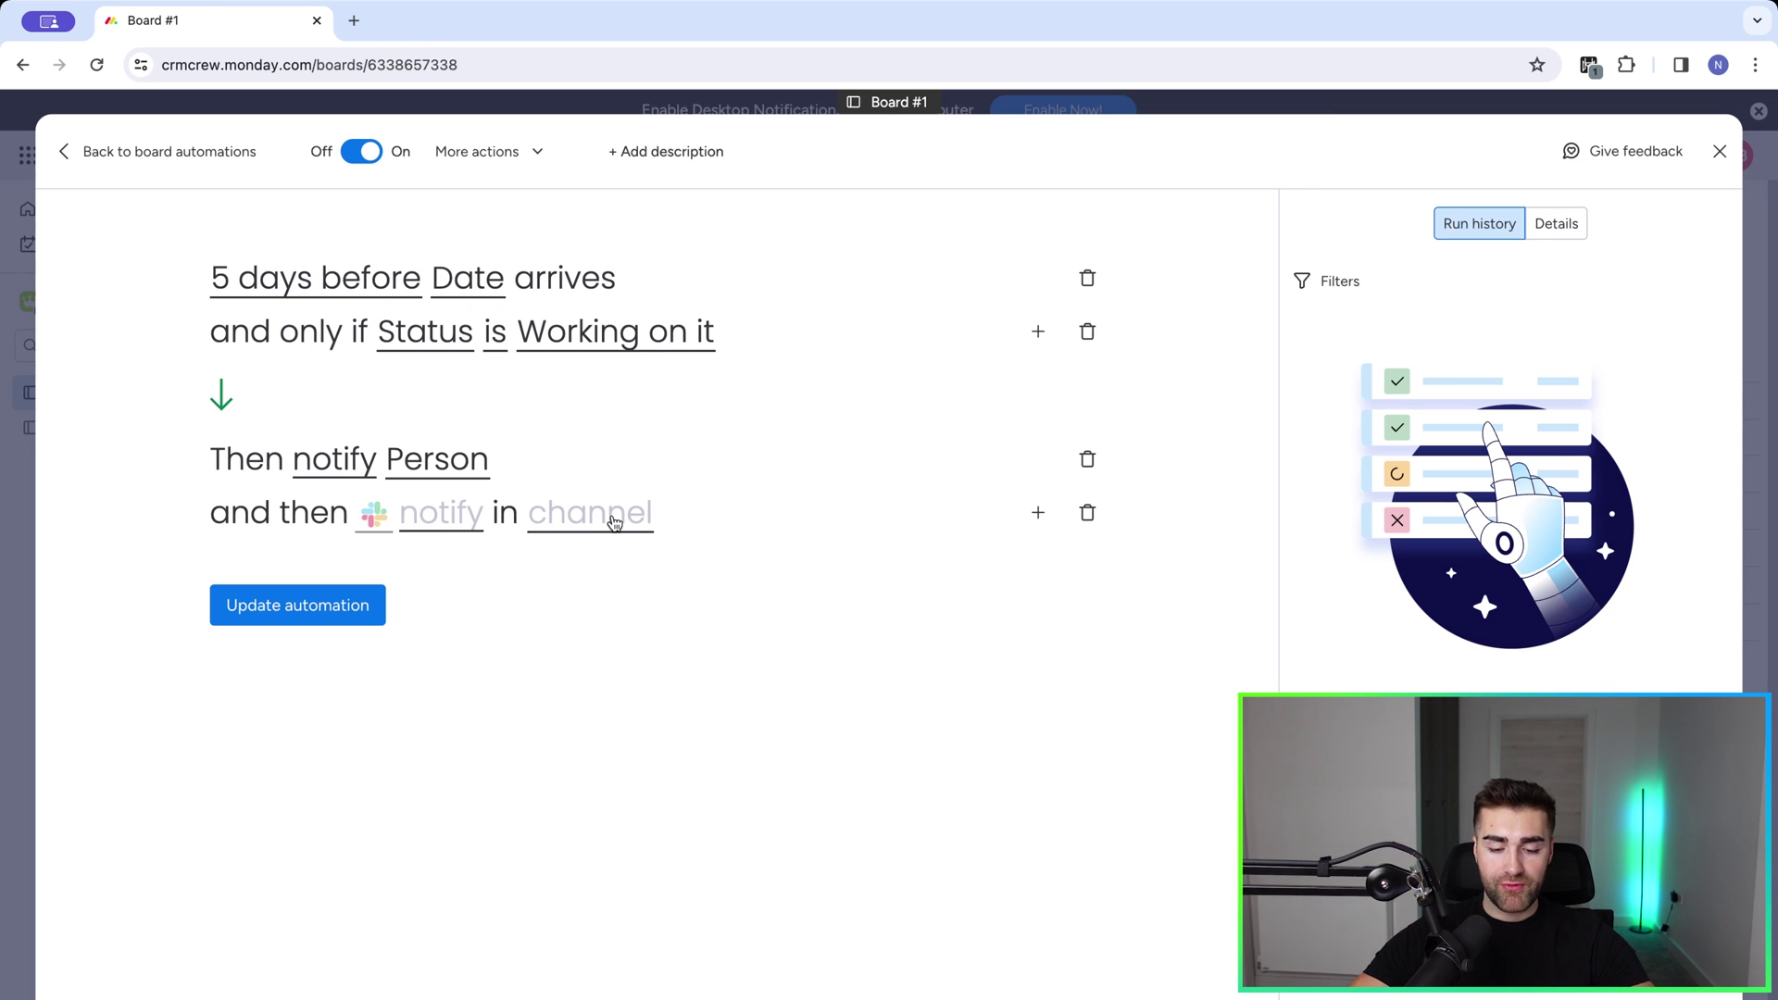
pyautogui.click(1085, 514)
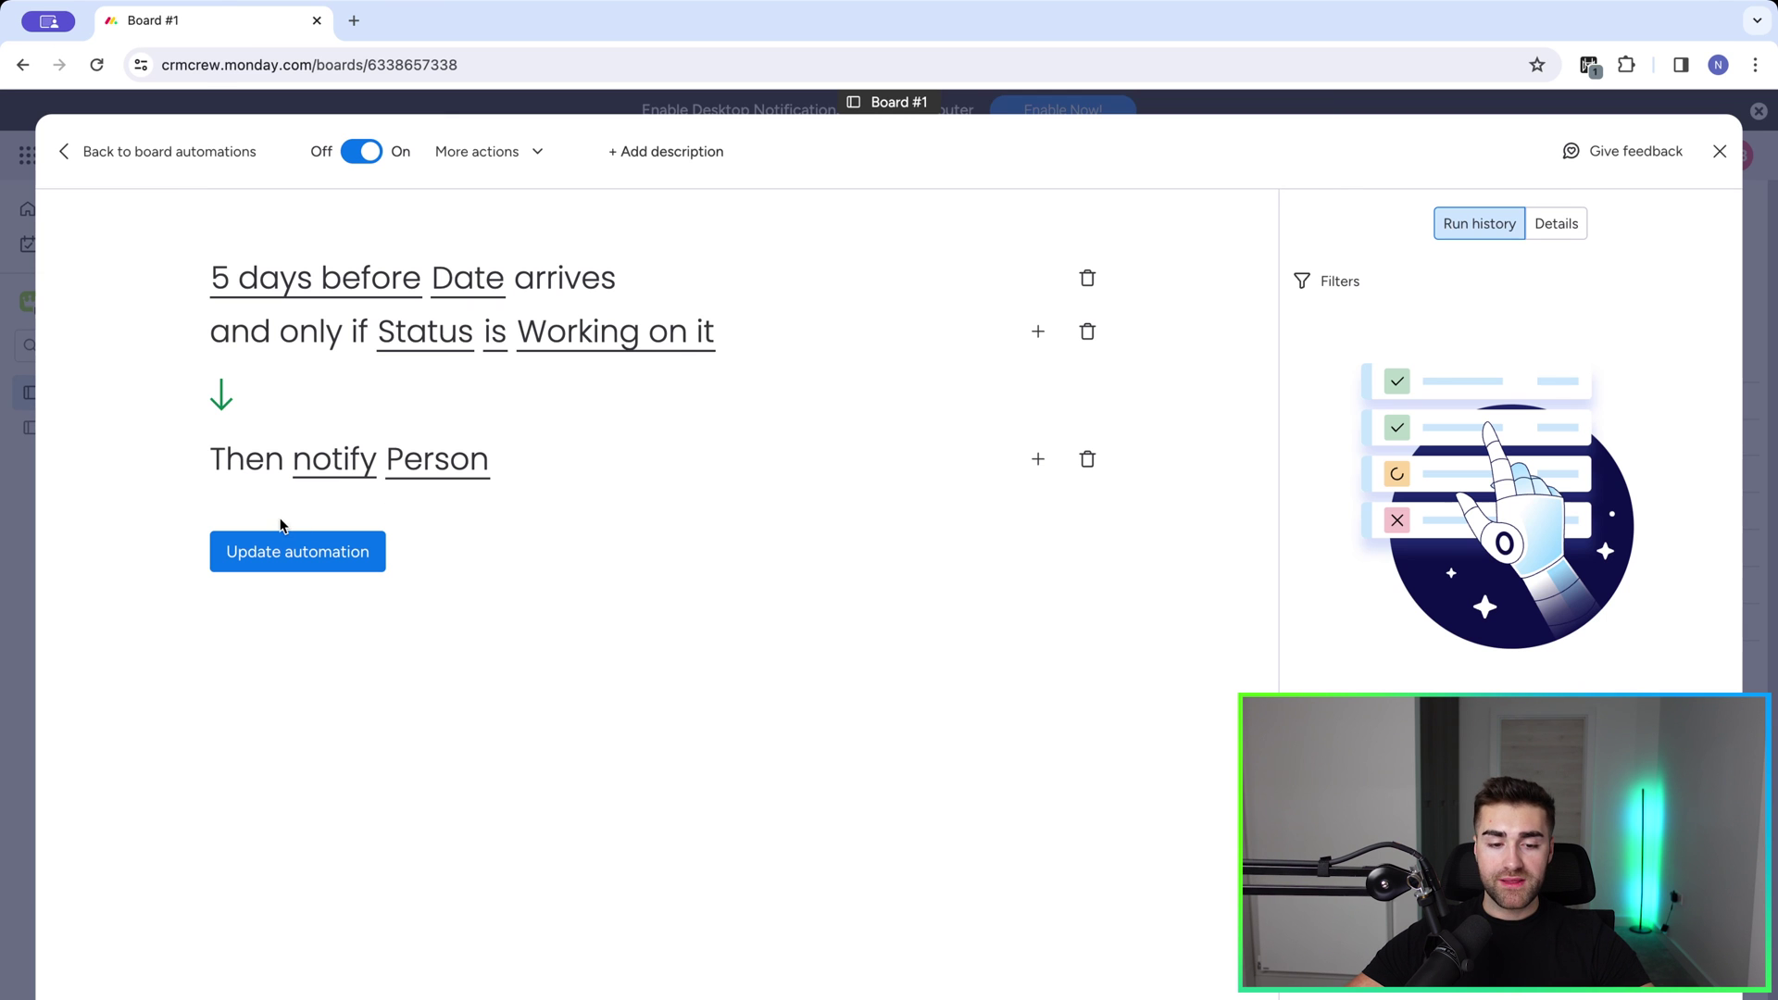
# Step: Save the edited Status-conditioned automation with Update automation
pyautogui.click(285, 546)
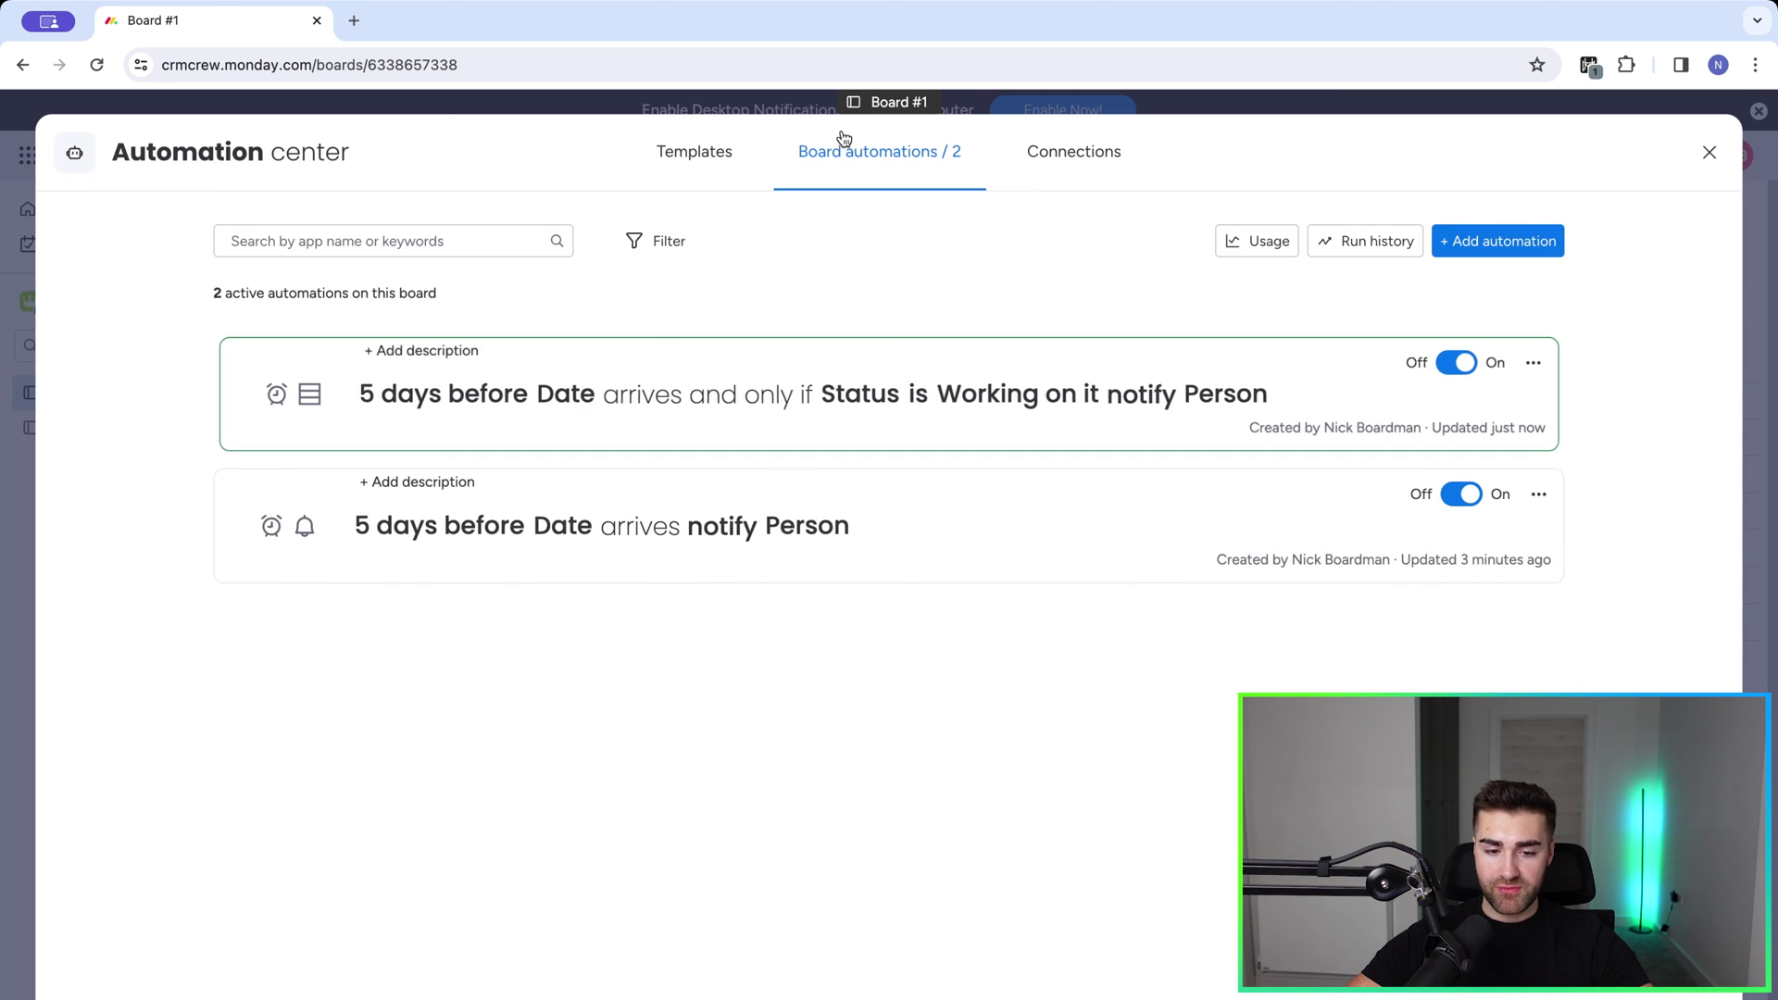